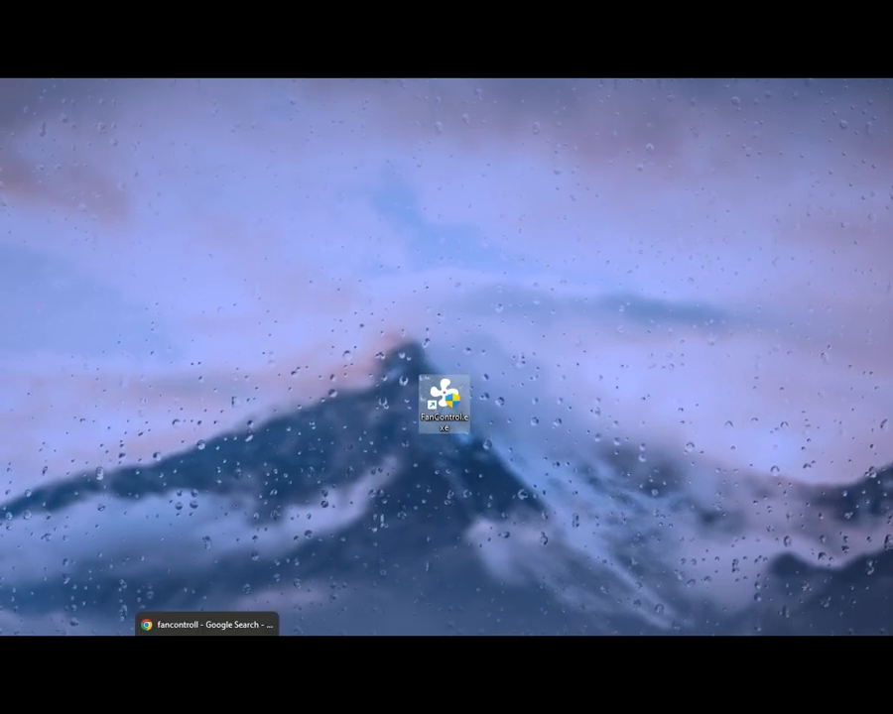
Switch to the Chrome window, search Google for "fancontroll" and open the Fan Control home page
left_click(207, 624)
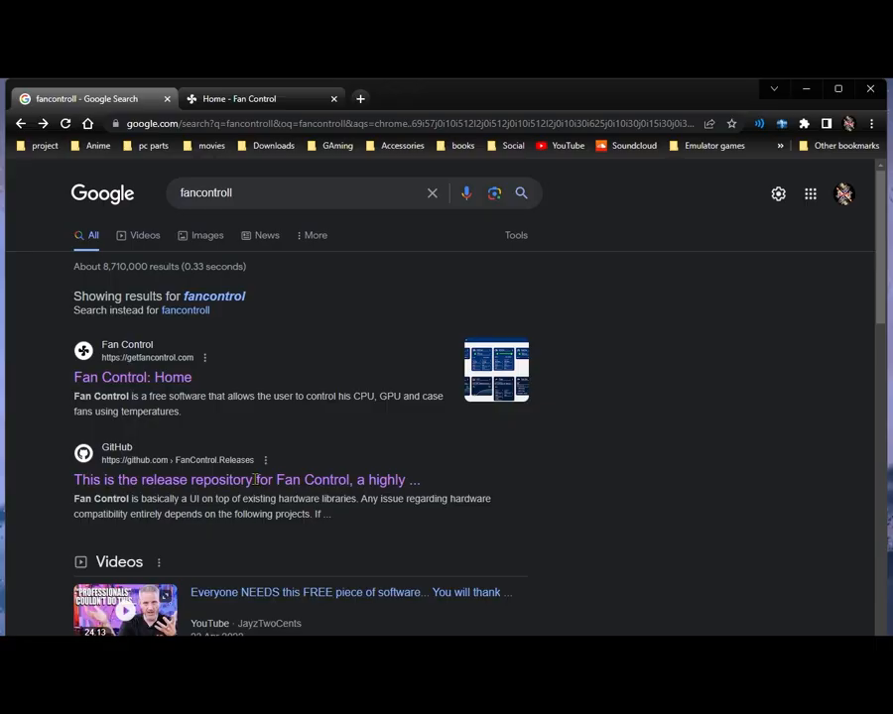
left_click(246, 193)
left_click(521, 193)
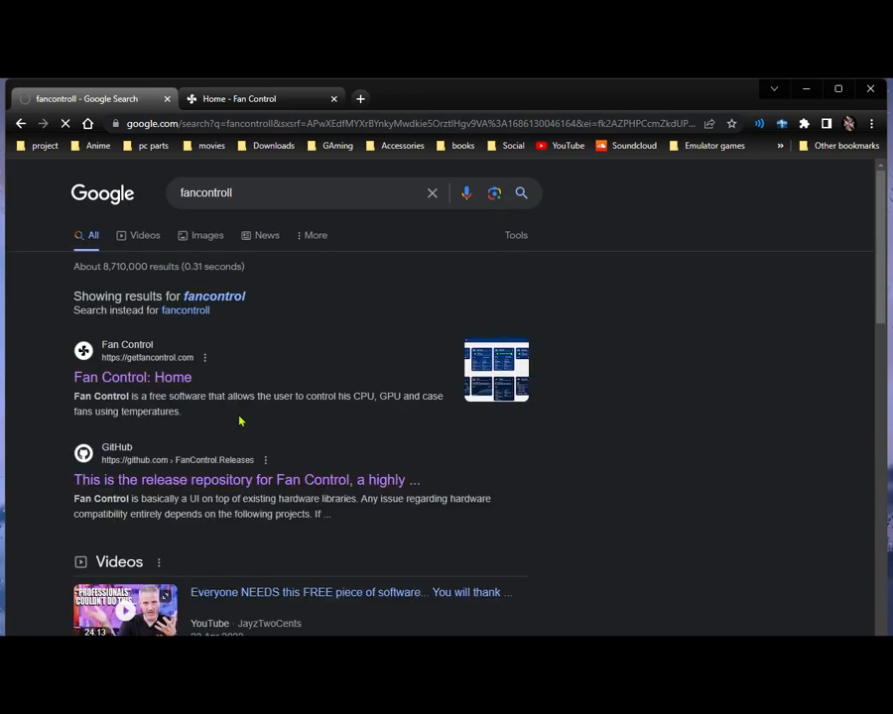
left_click(151, 381)
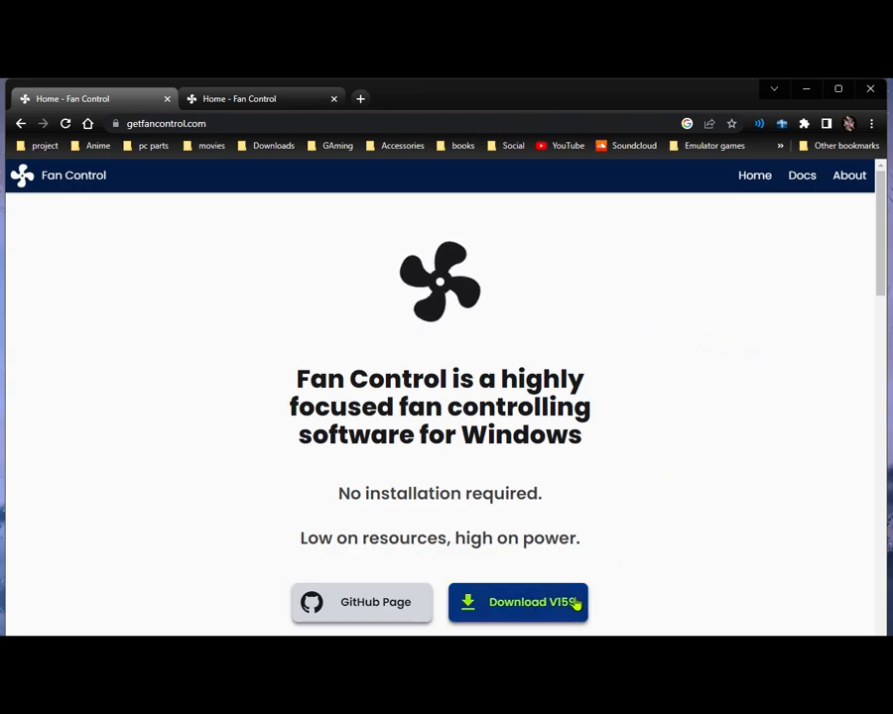
Download Fan Control V159 from its home page and dismiss the download progress and thank-you windows
left_click(533, 610)
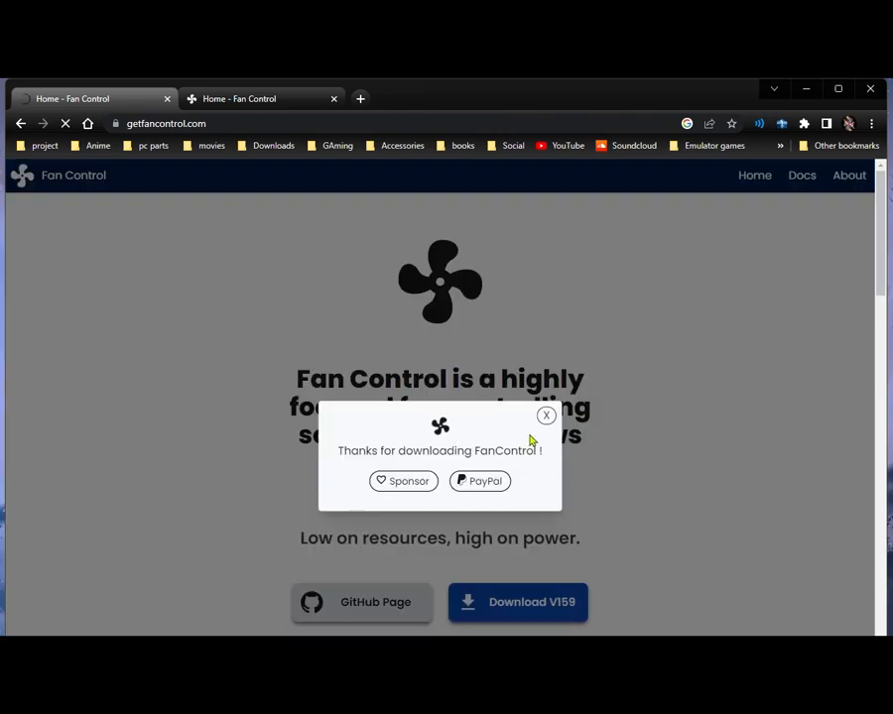
left_click(450, 478)
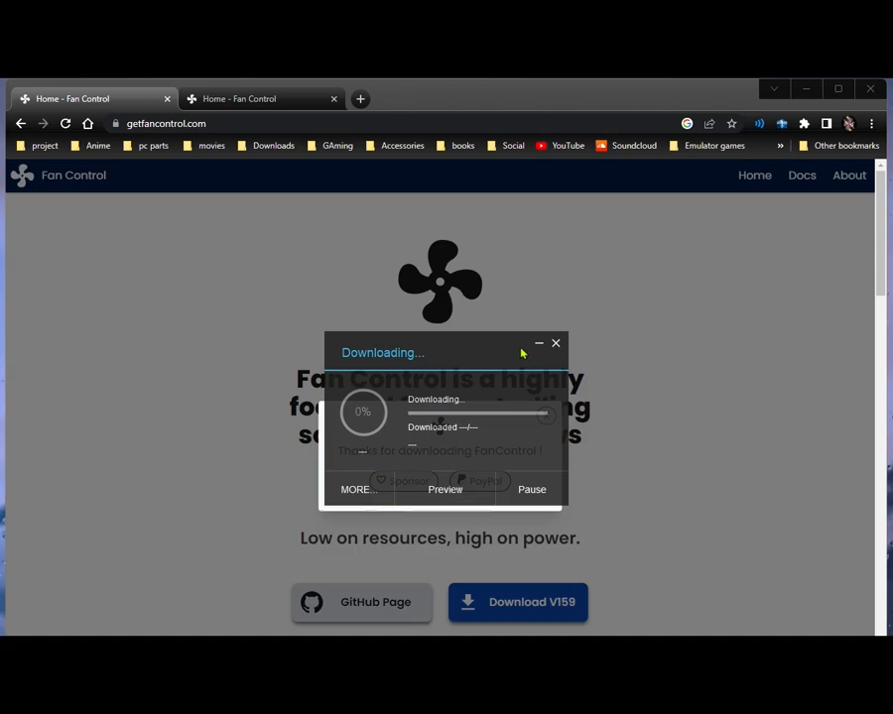
left_click(537, 344)
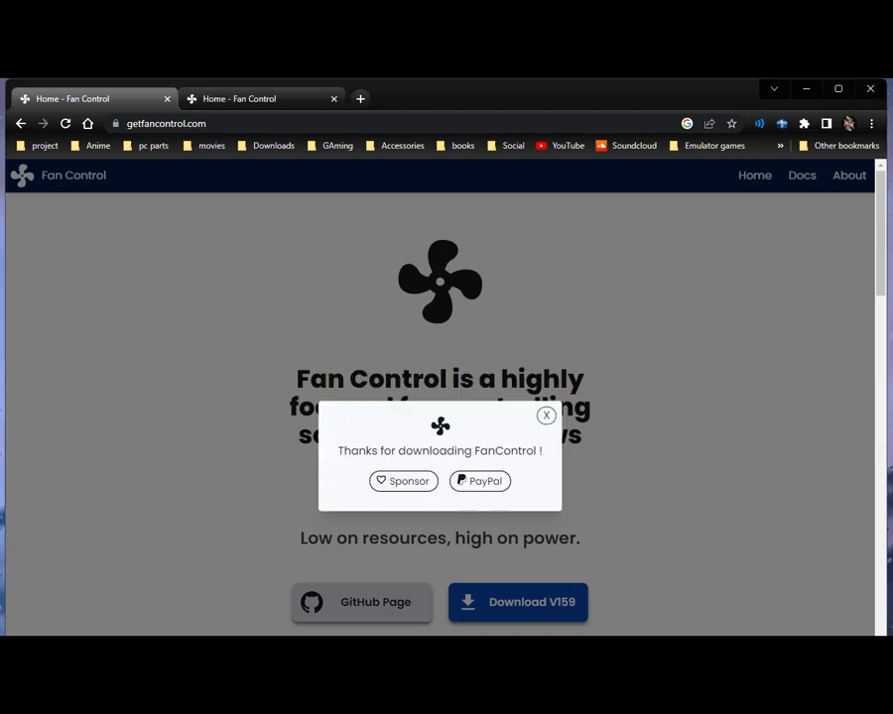
left_click(544, 416)
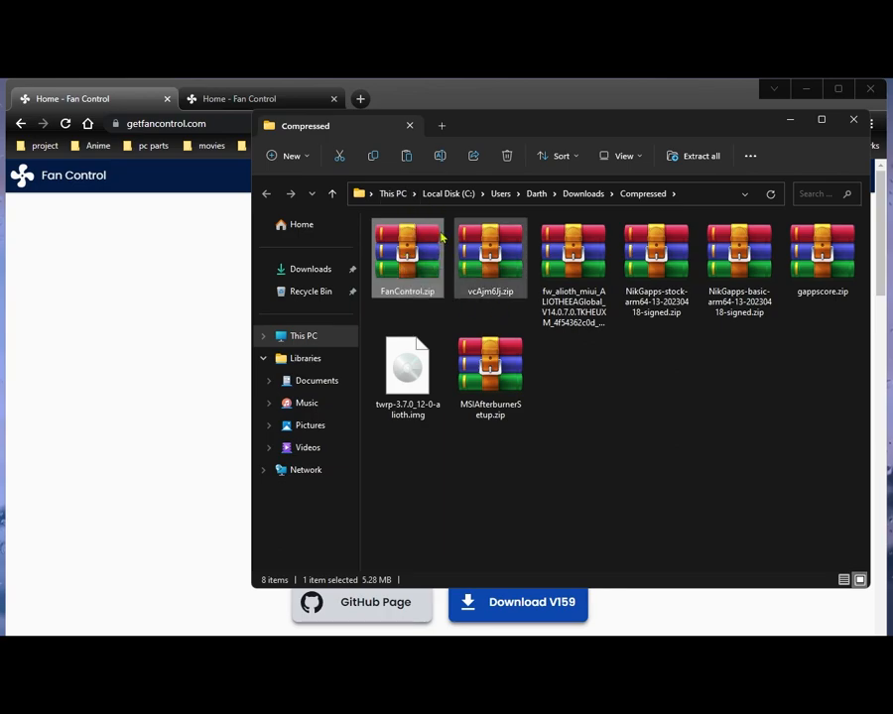
Extract FanControl.zip into a FanControl folder inside Compressed and open the extracted folder
right_click(387, 241)
mouse_move(436, 264)
left_click(625, 280)
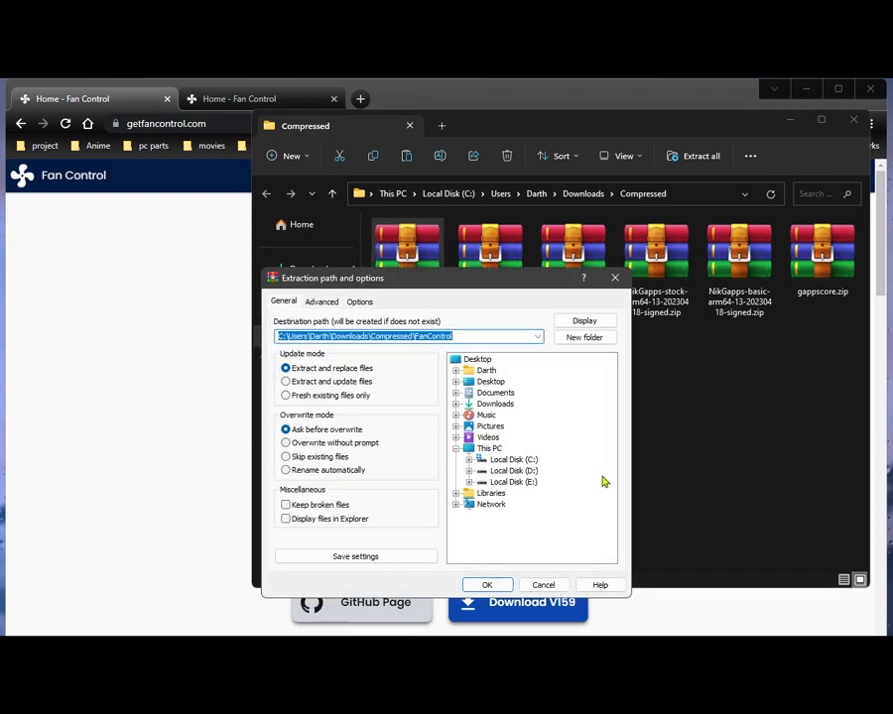
left_click(496, 584)
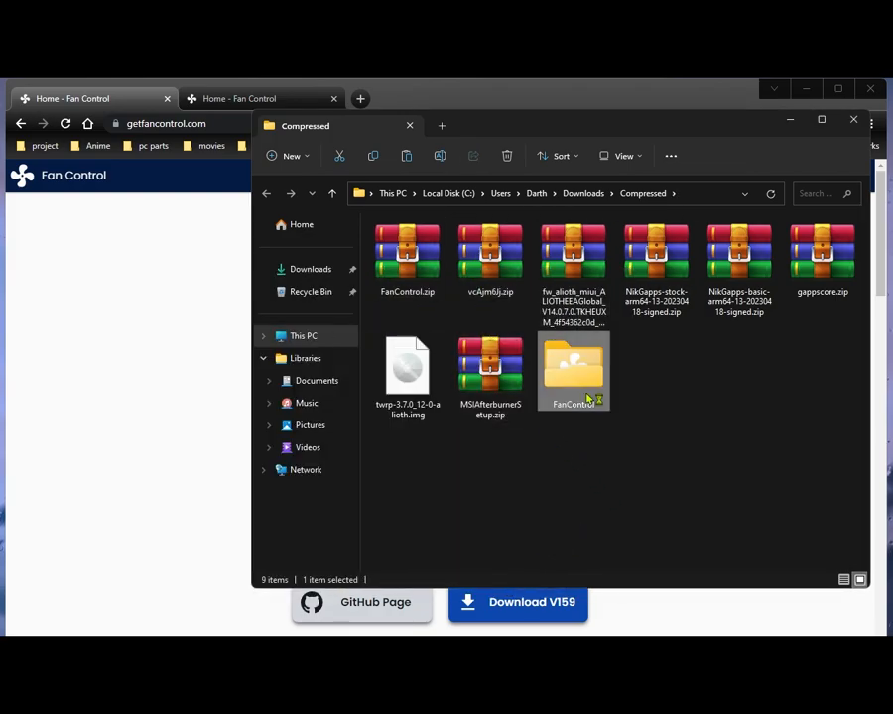
double_click(571, 368)
scroll(695, 425, "down", 3)
scroll(657, 425, "up", 3)
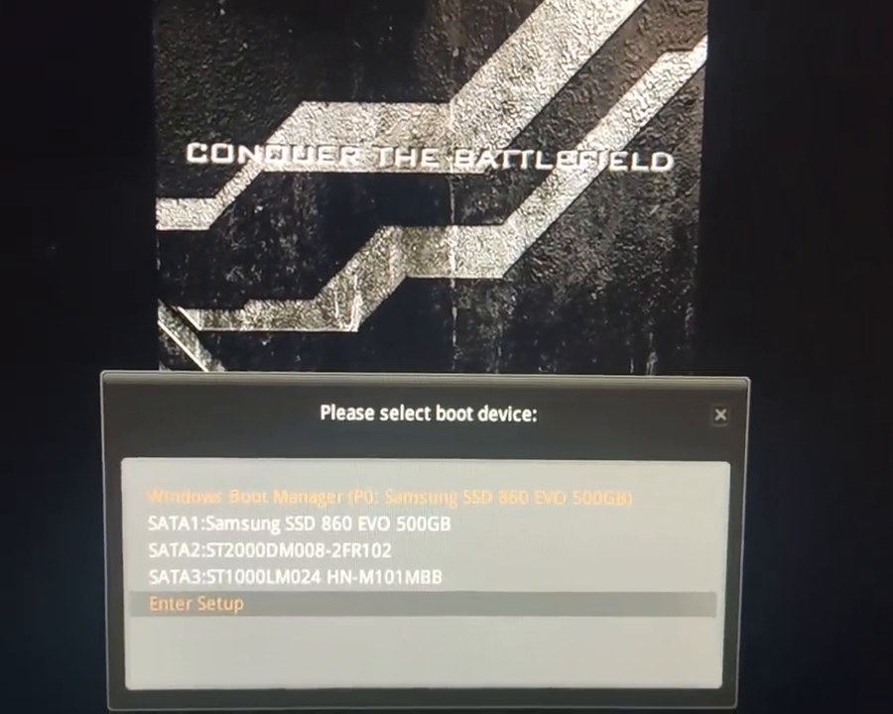
Enter the motherboard's BIOS setup and set all fans to default in the hardware monitor
key("Return")
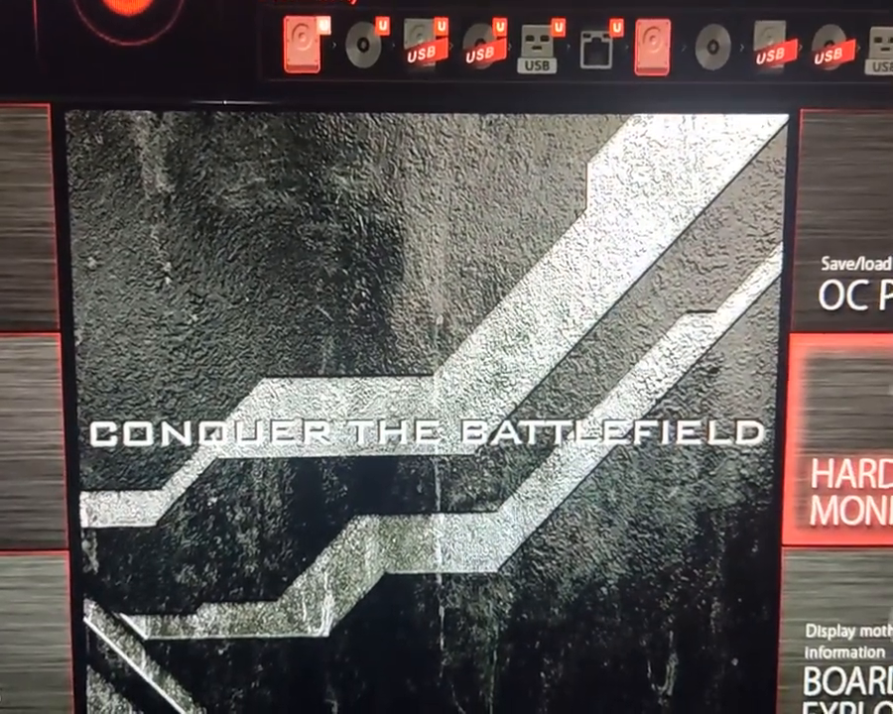
left_click(843, 486)
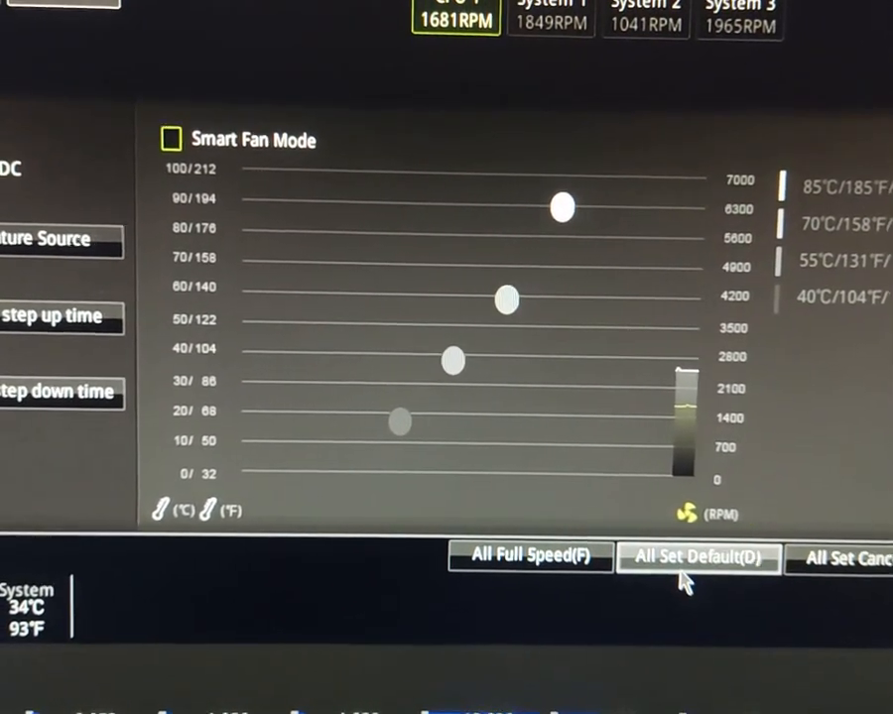
left_click(686, 531)
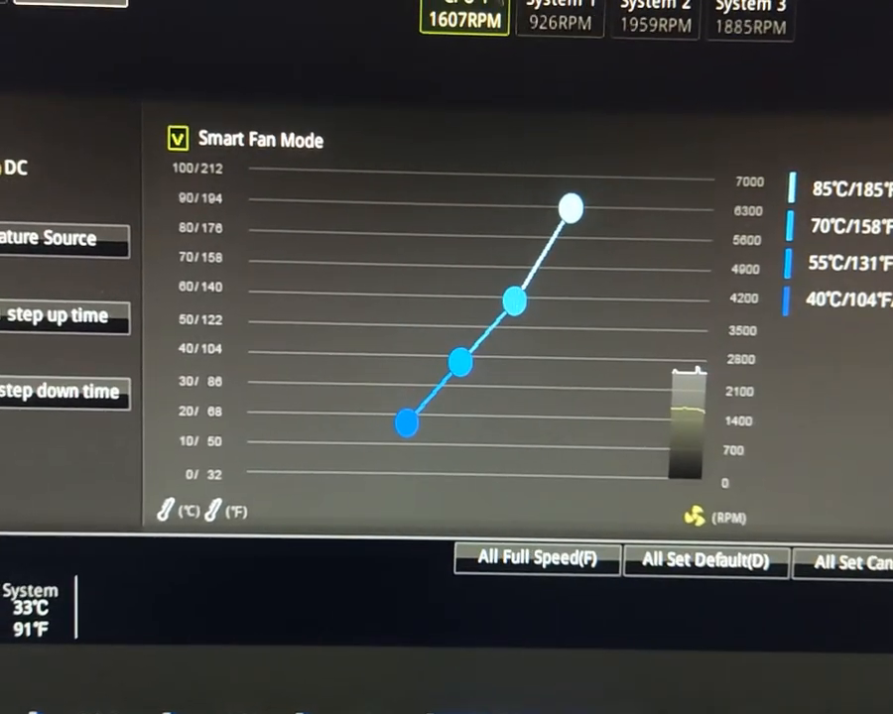
Examine the Smart Fan Mode settings of the CPU 1, System 1, System 2 and System 3 fans
left_click(550, 15)
left_click(652, 14)
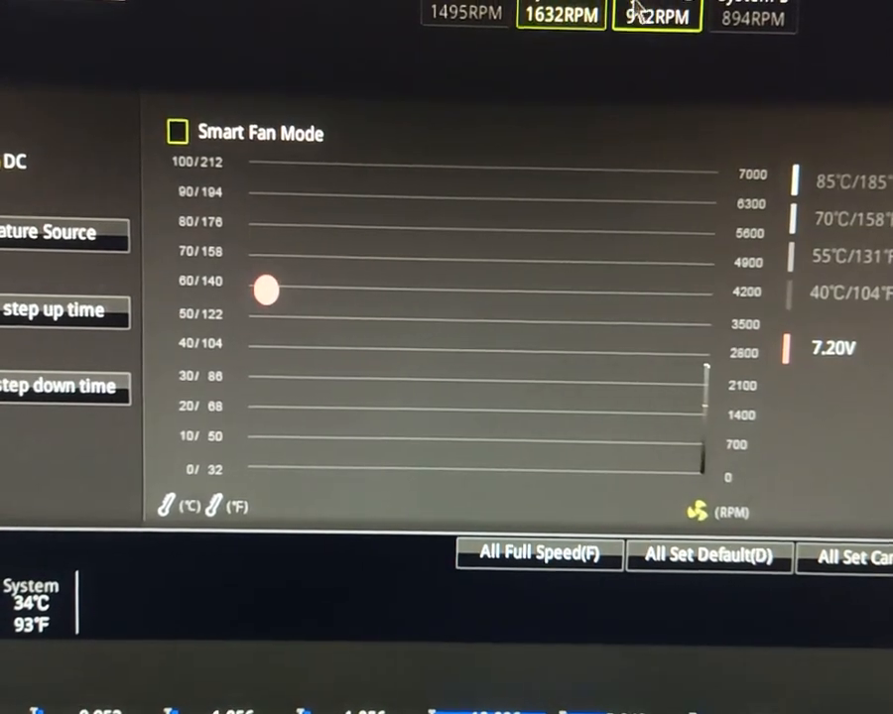
left_click(746, 18)
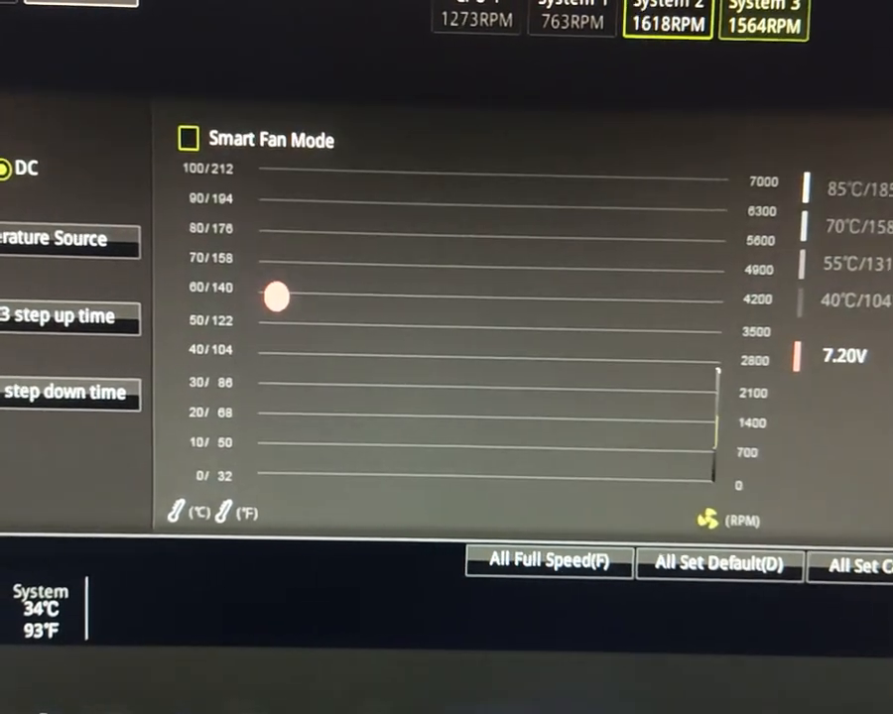
left_click(476, 14)
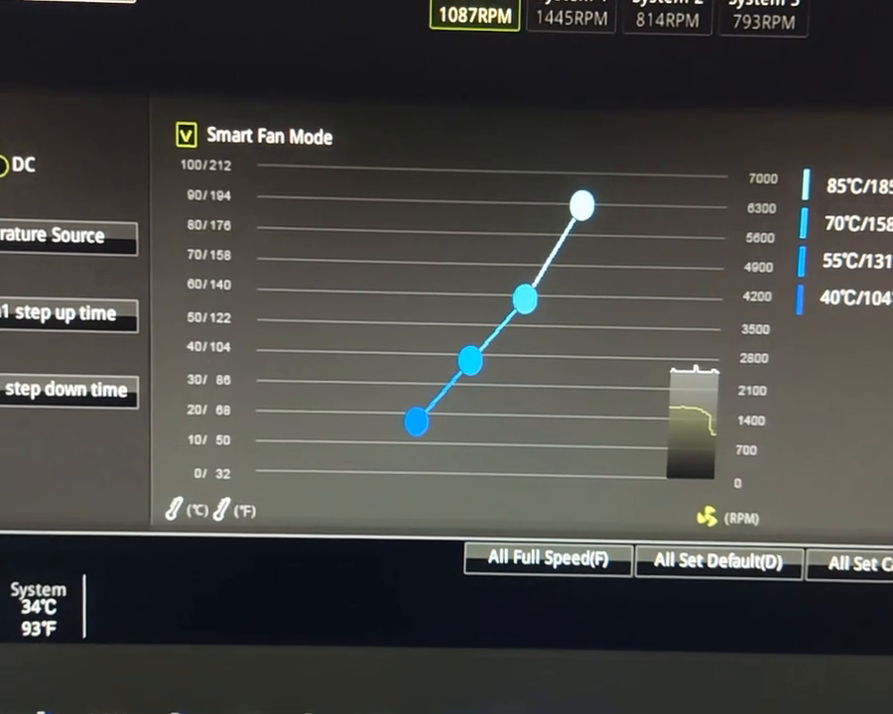
left_click(551, 12)
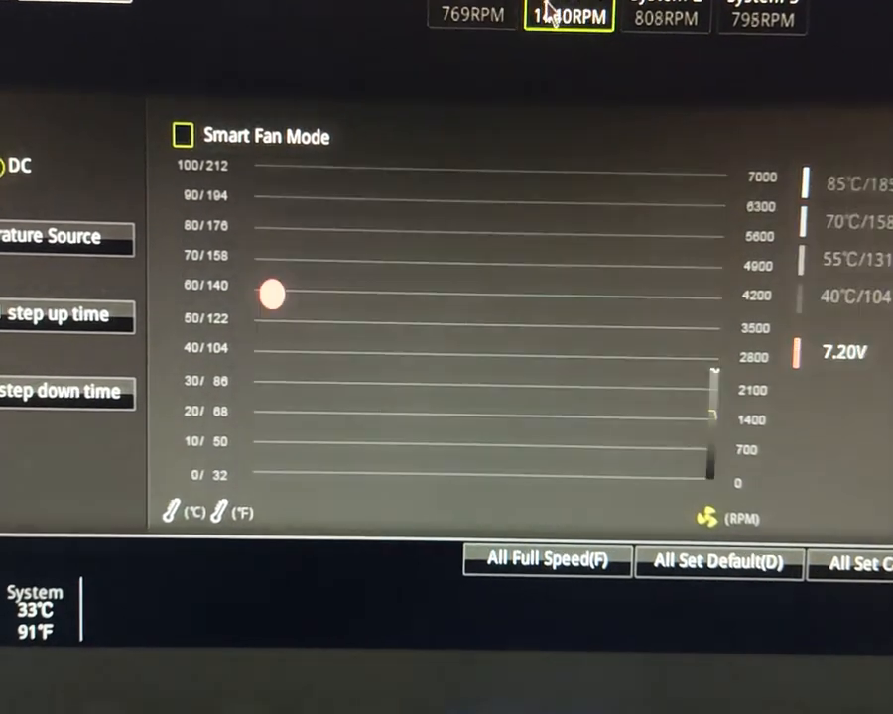
left_click(643, 30)
left_click(780, 28)
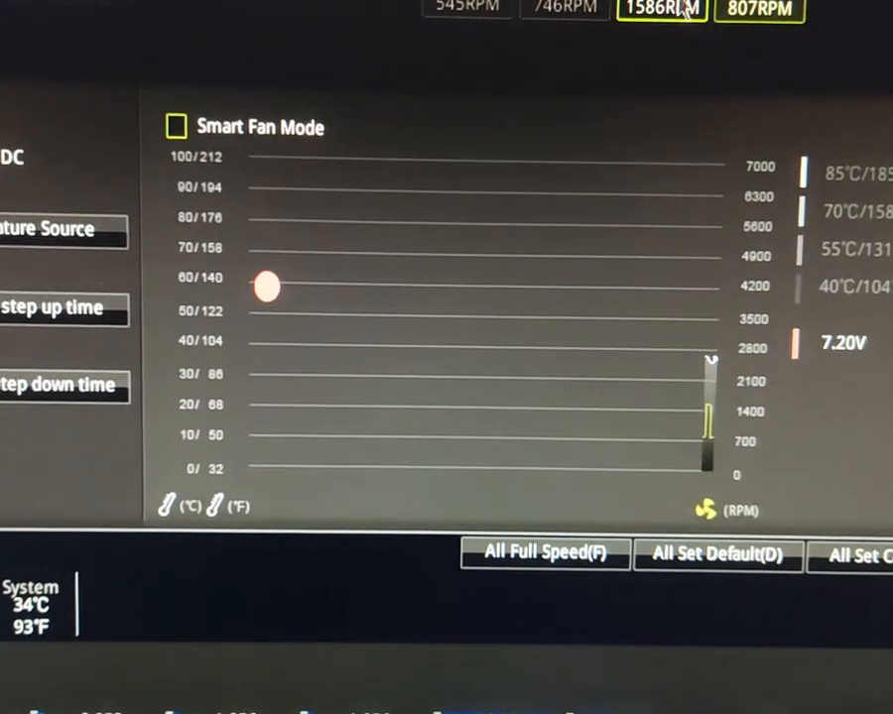
left_click(561, 7)
left_click(458, 10)
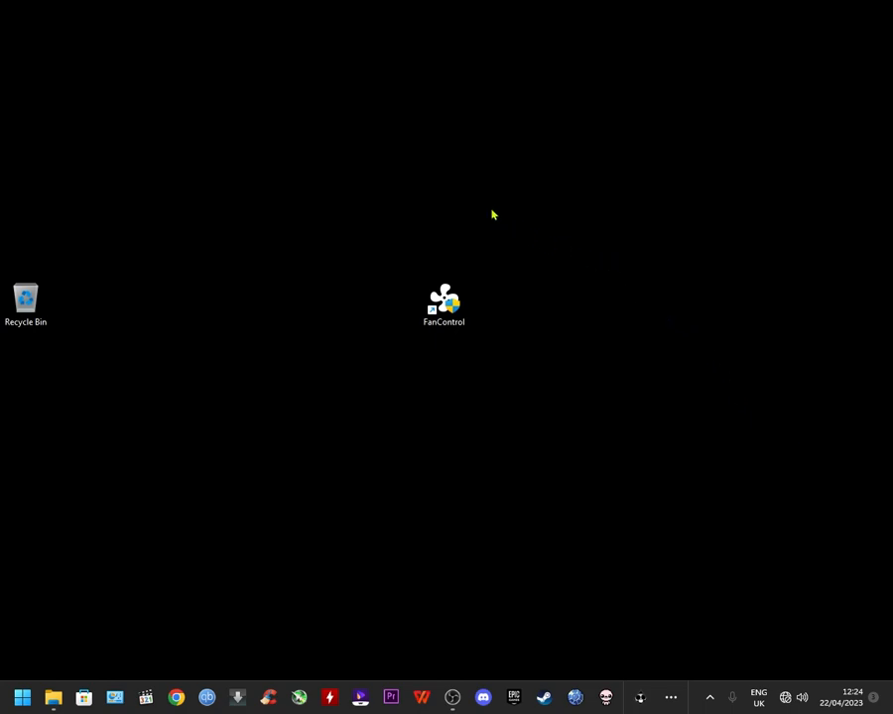
Launch Fan Control in Windows, accept the welcome notice and run the assisted setup with the preselected sensor sources
double_click(439, 302)
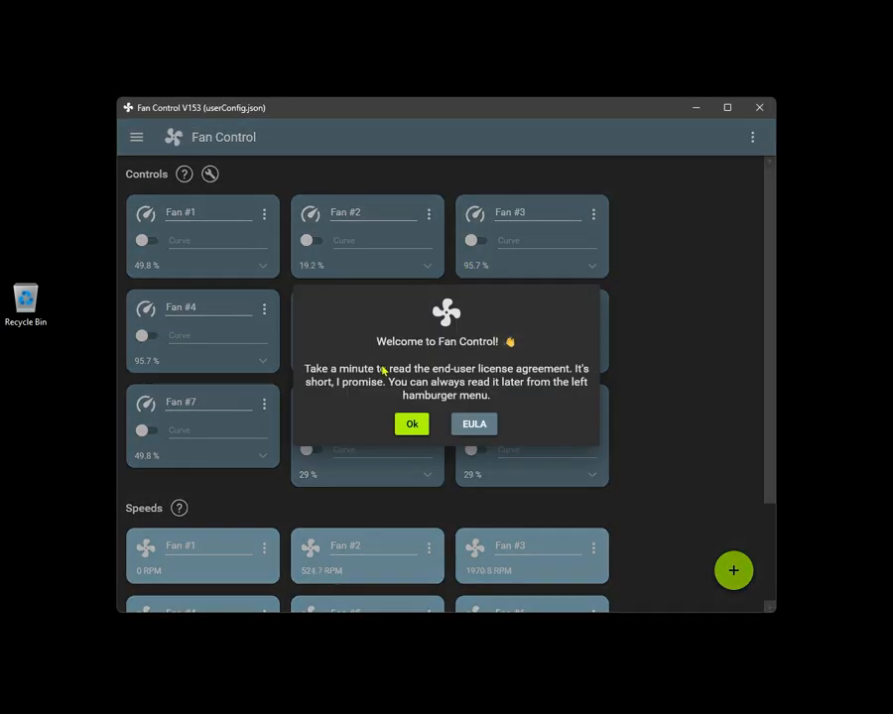
left_click(411, 426)
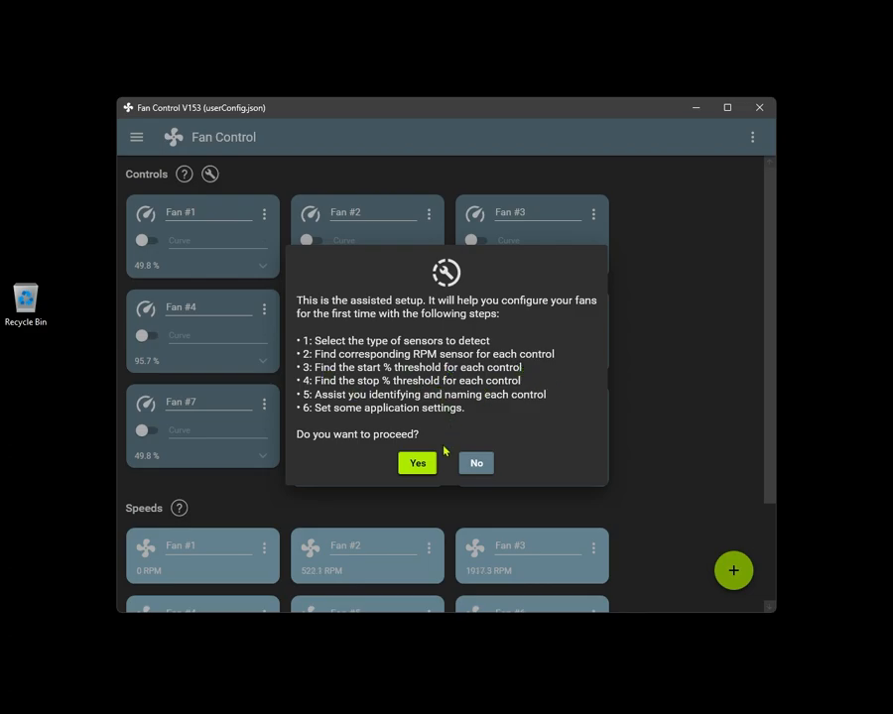
left_click(417, 462)
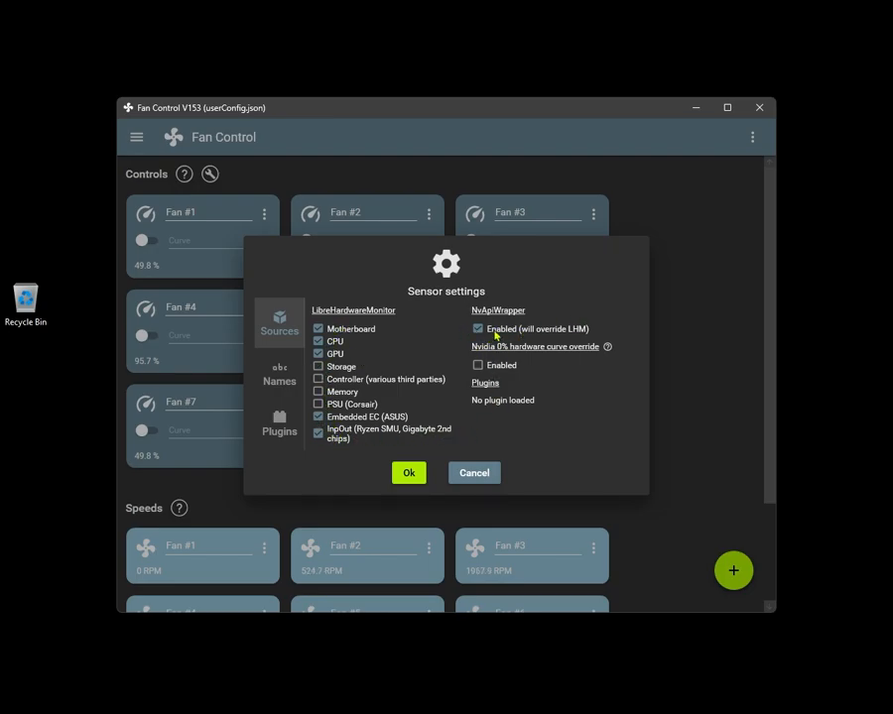
left_click(408, 473)
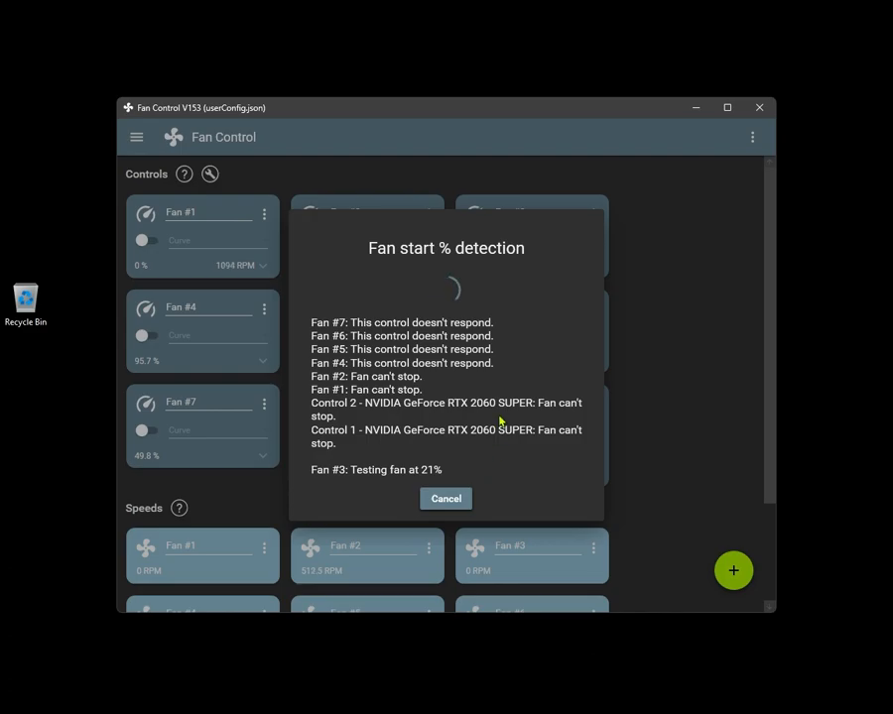
mouse_move(710, 706)
left_click(453, 698)
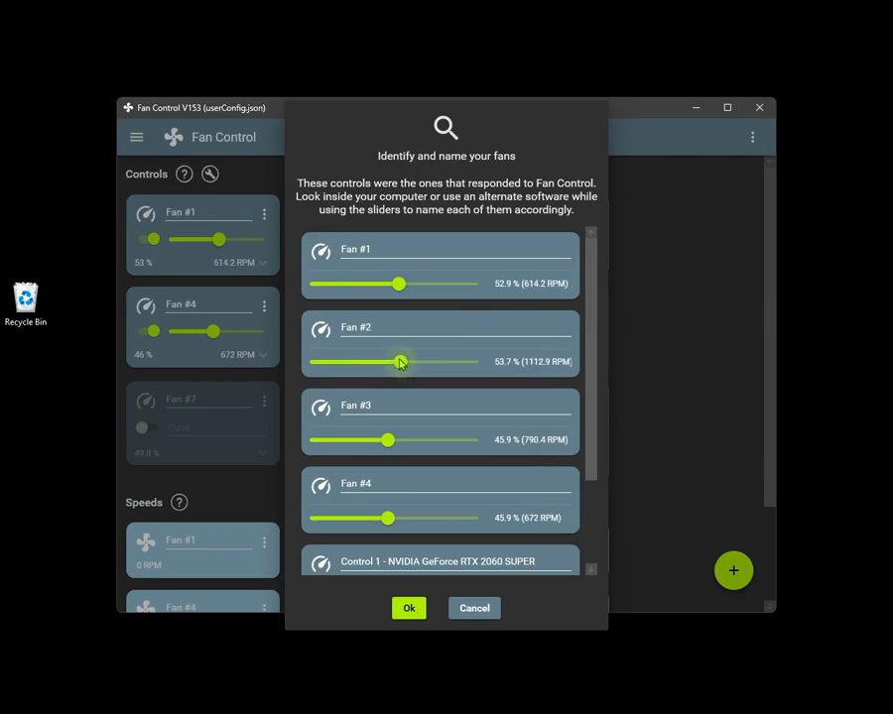
Test Fan #2 at 0% and 100%, name it "cpu fan" and set its speed to about 47.8%
left_click_drag(399, 362, 300, 367)
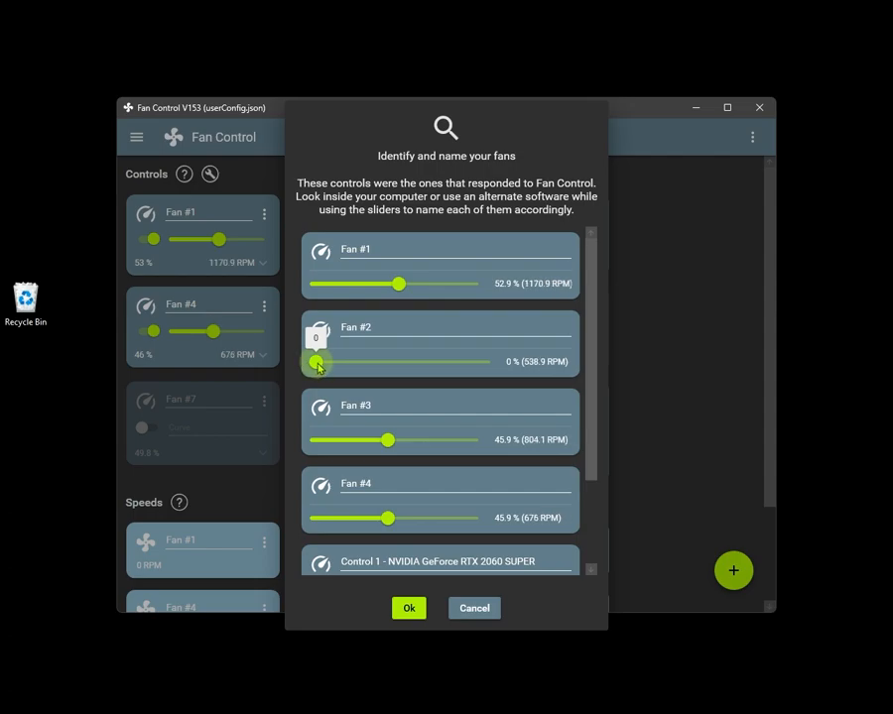
left_click_drag(321, 367, 568, 371)
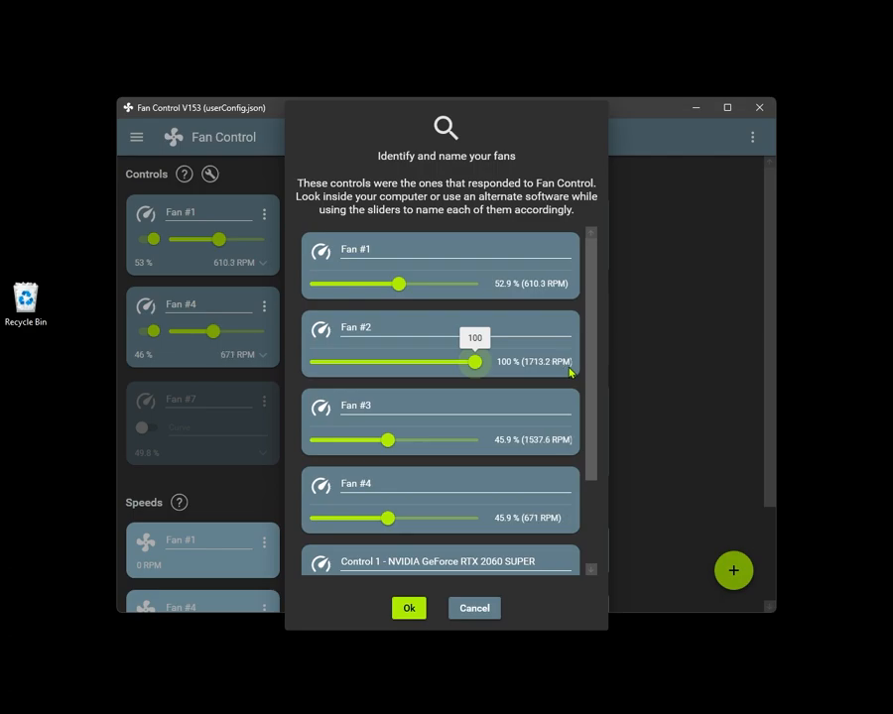
left_click_drag(377, 330, 295, 334)
type("cpu fan")
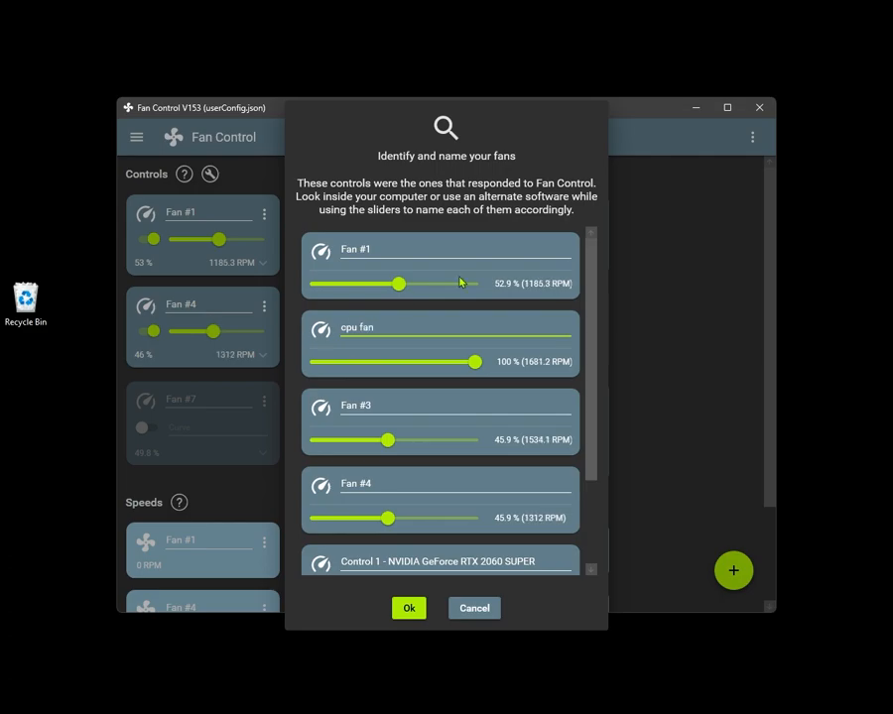
left_click_drag(475, 362, 333, 417)
Test Fan #3 at 100% and 0% and Fan #4 at 0%, and set them to about 45.9% and 55.7%
left_click_drag(387, 439, 577, 440)
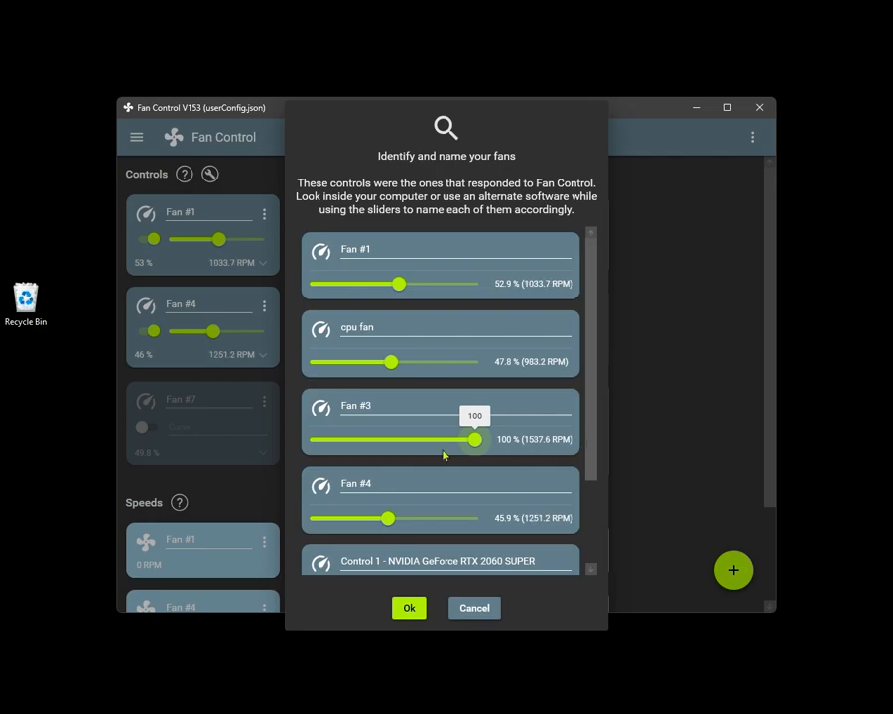
left_click_drag(474, 440, 263, 452)
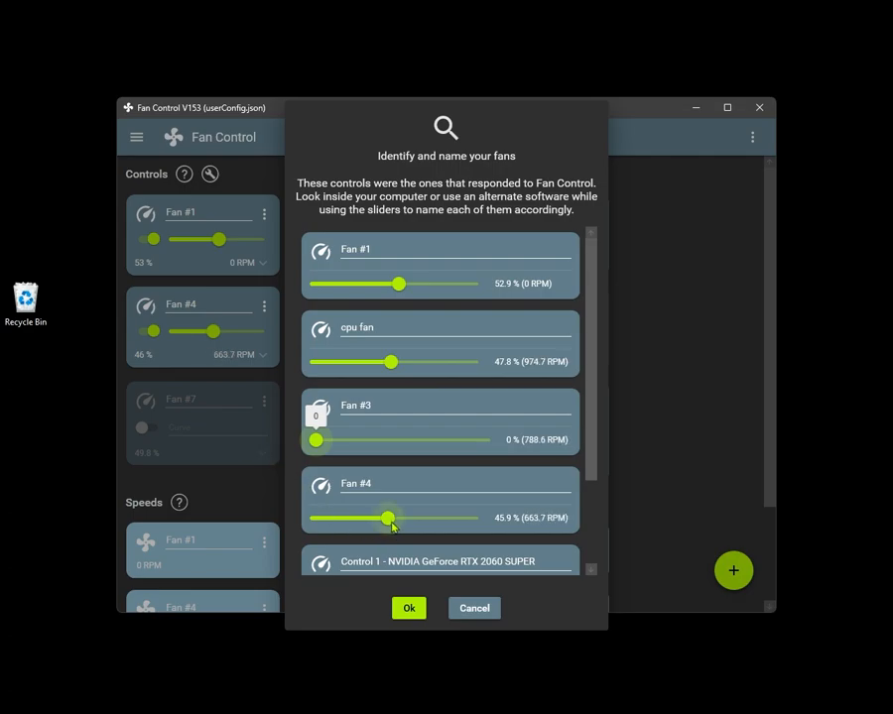
left_click_drag(392, 525, 274, 544)
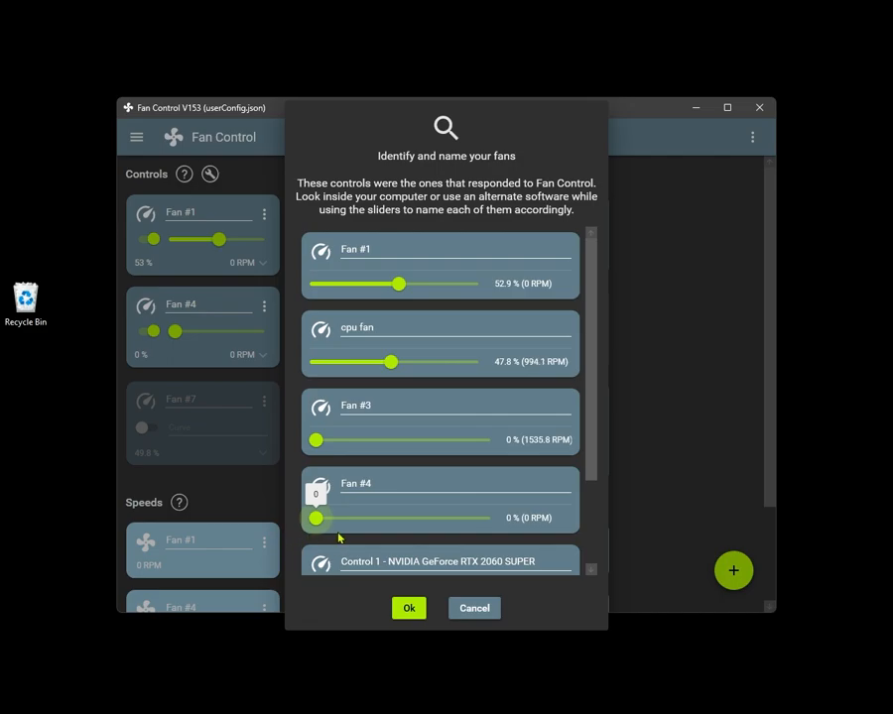
left_click_drag(315, 518, 410, 518)
left_click_drag(315, 440, 391, 439)
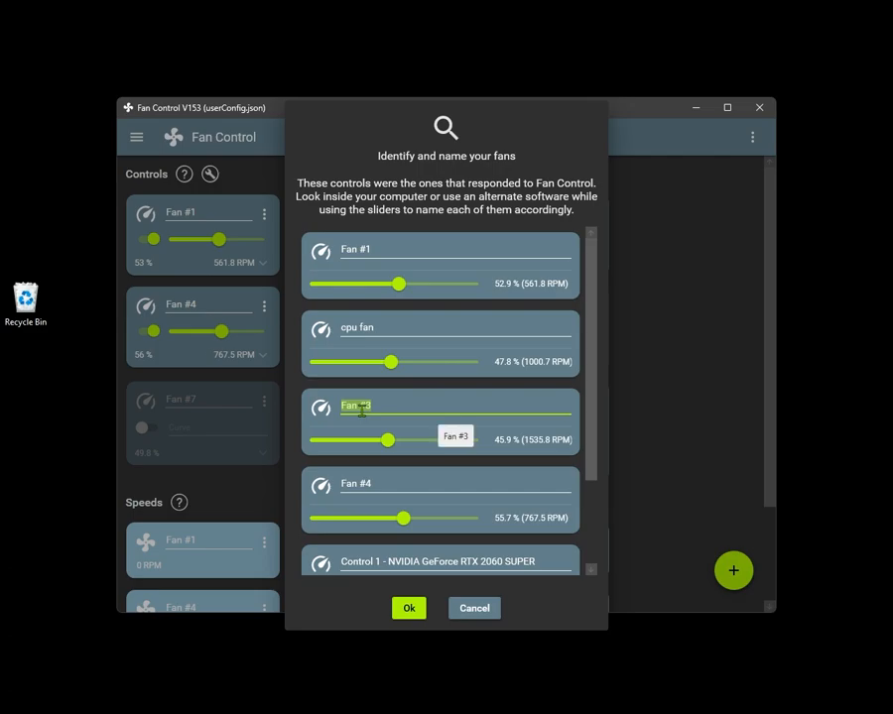
Rename the Fan #3 control as "Front top"
type("pc top")
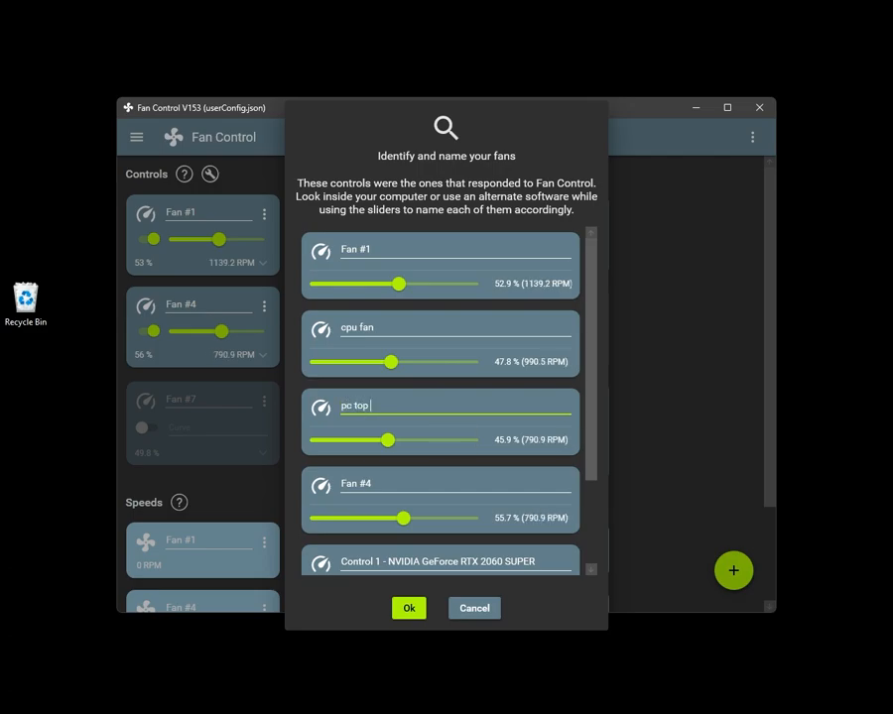
double_click(349, 407)
type("Front")
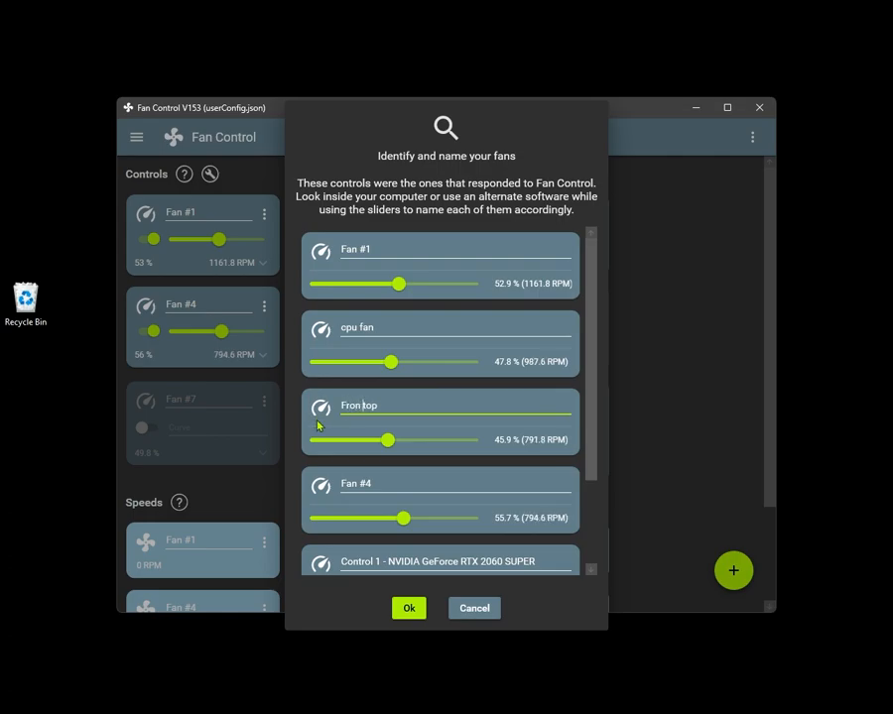
type(" t")
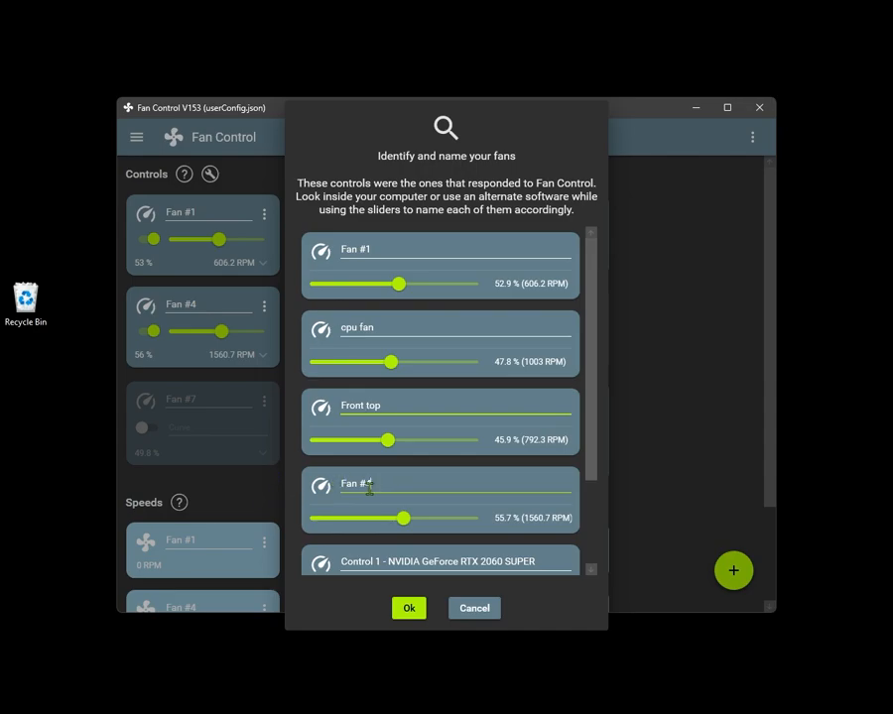
Rename the Fan #4 control as "Front bottom"
left_click_drag(375, 489, 284, 488)
type("Fro")
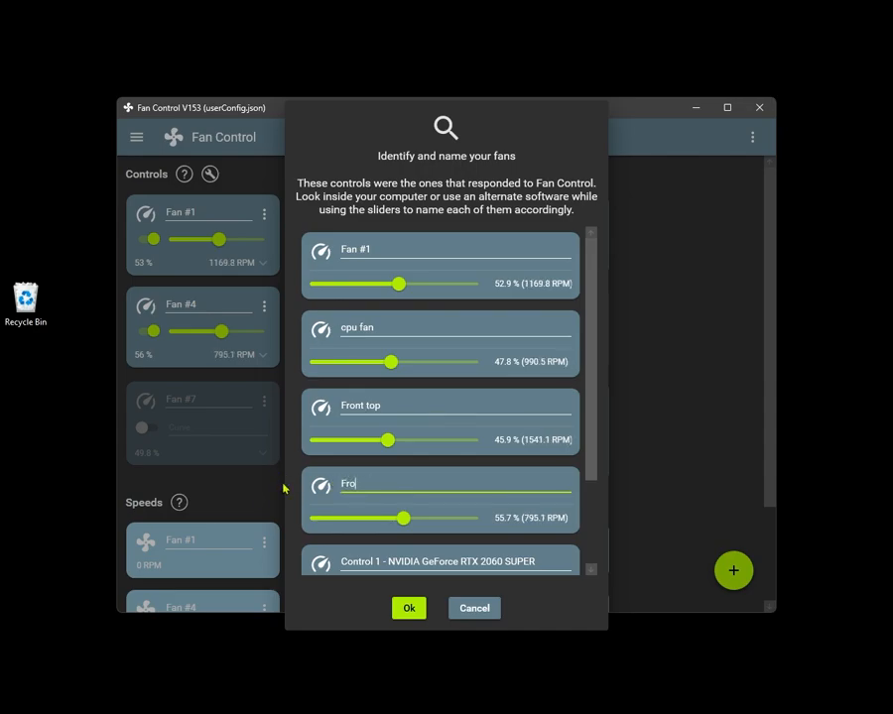
type("nt bottom")
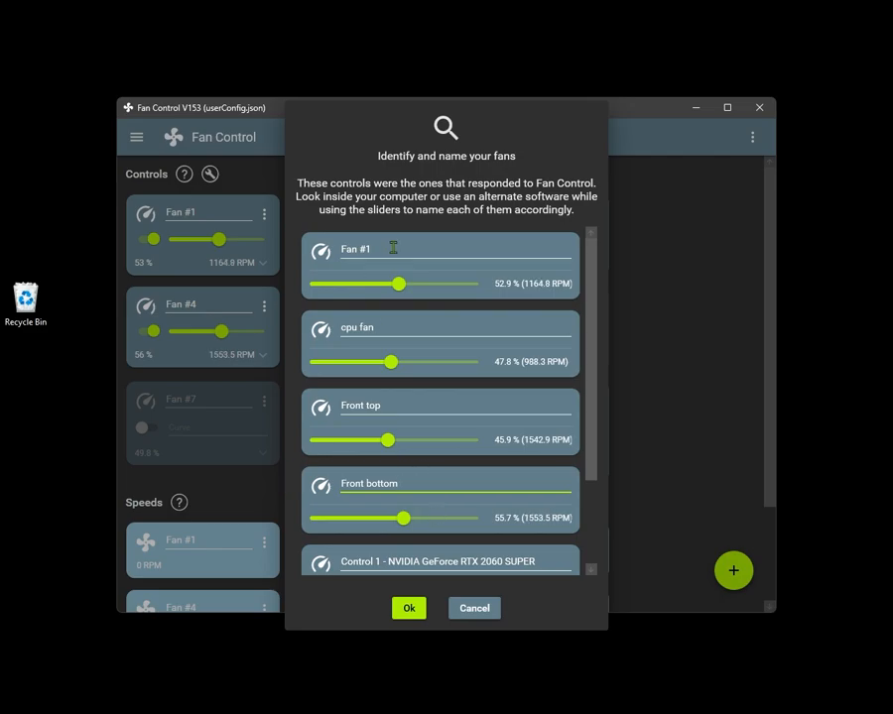
Rename the Fan #1 control as "back fan" and accept the fan names
left_click(386, 255)
type("Fro")
key("BackSpace")
type("back")
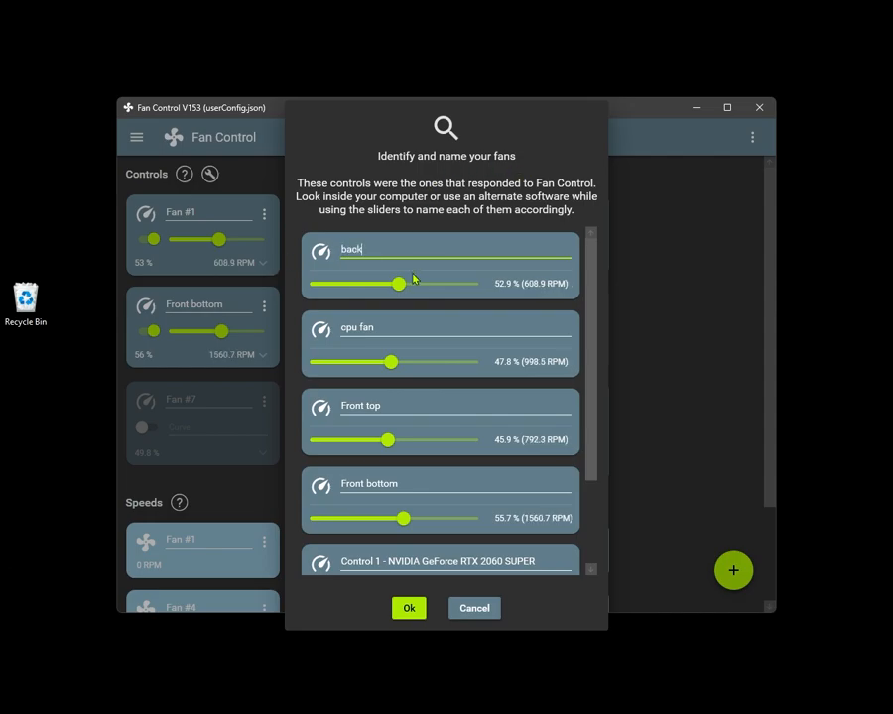
type(" fan")
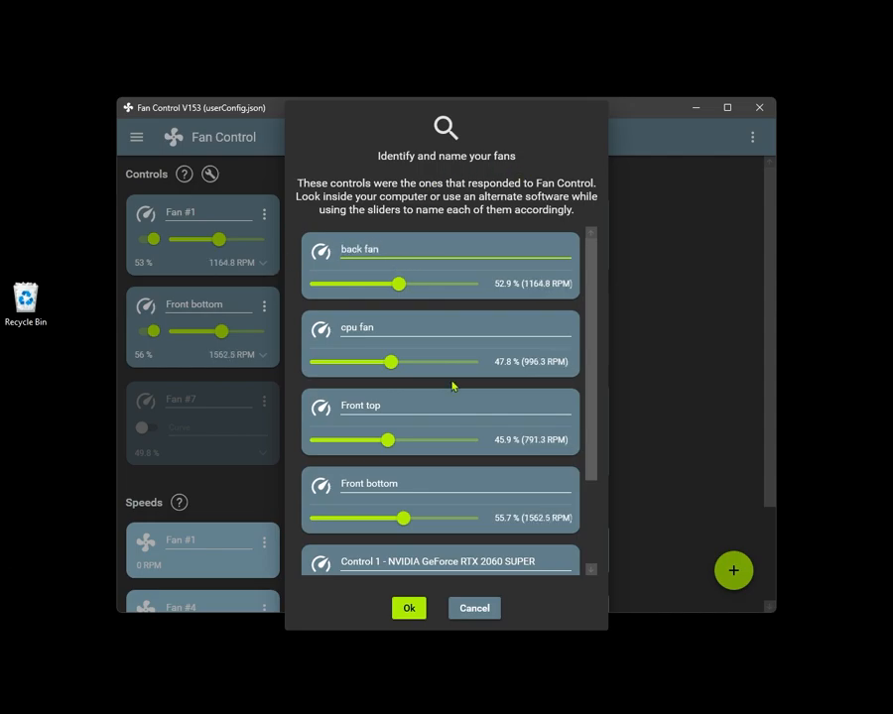
left_click(411, 609)
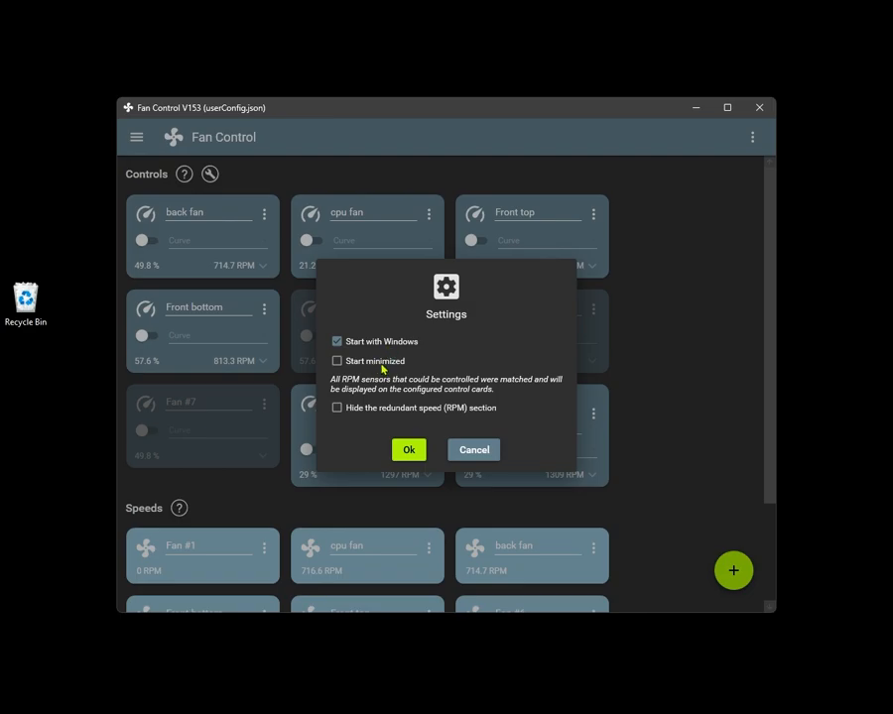
Enable starting minimized and hiding the redundant speed (RPM) section, and accept the settings
left_click(337, 361)
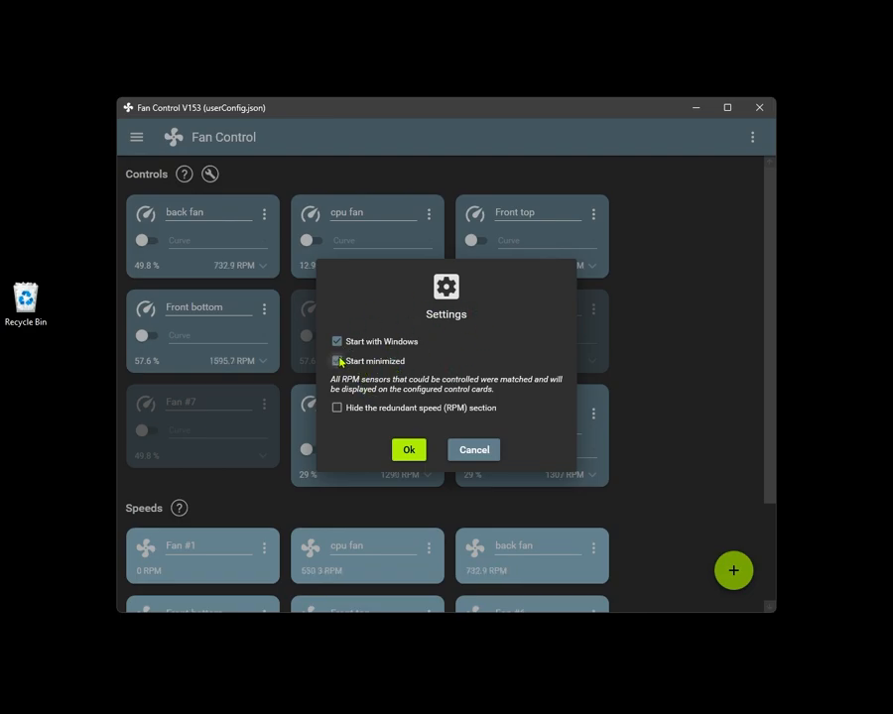
left_click(337, 407)
left_click(406, 453)
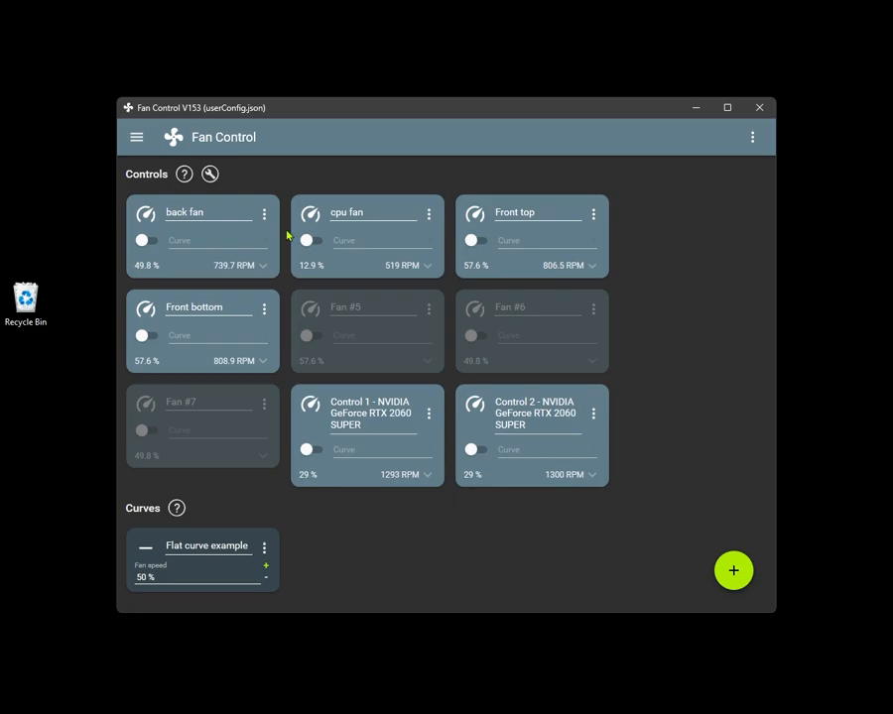
Show and re-hide the fan speed cards, and turn on Columns mode
left_click(137, 137)
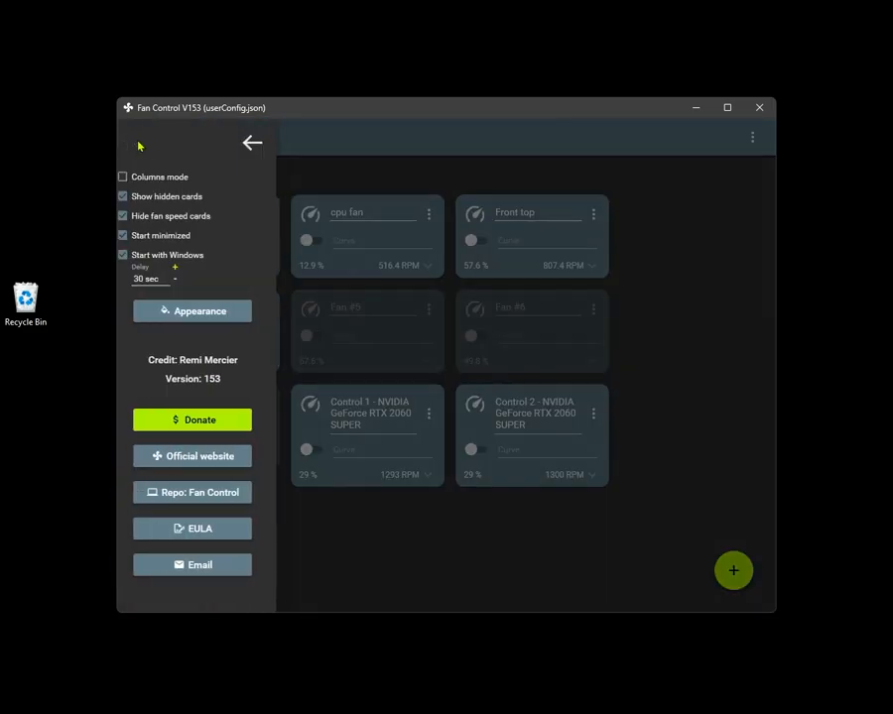
left_click(152, 217)
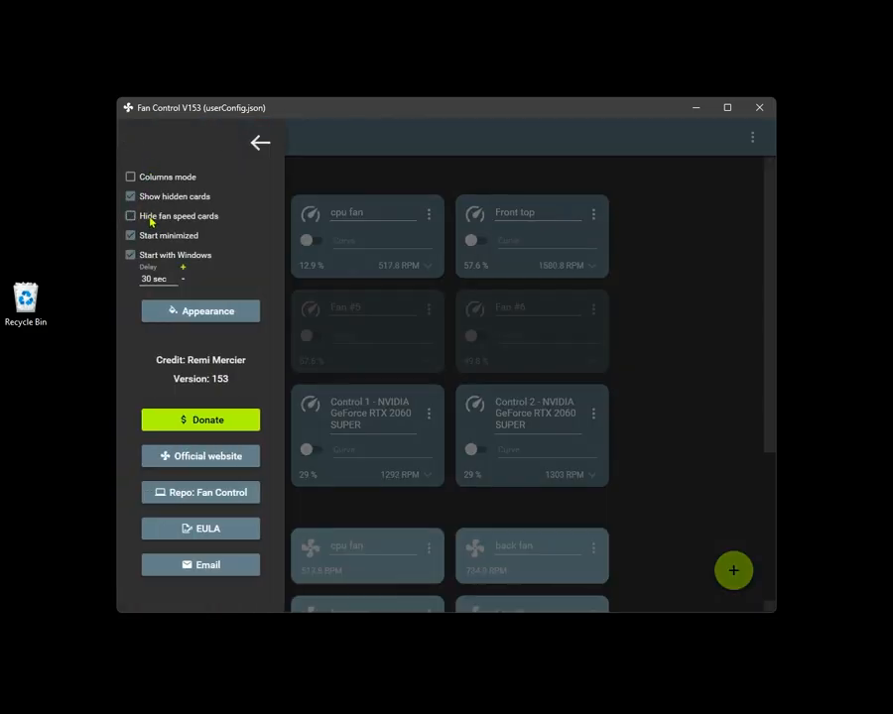
left_click(152, 221)
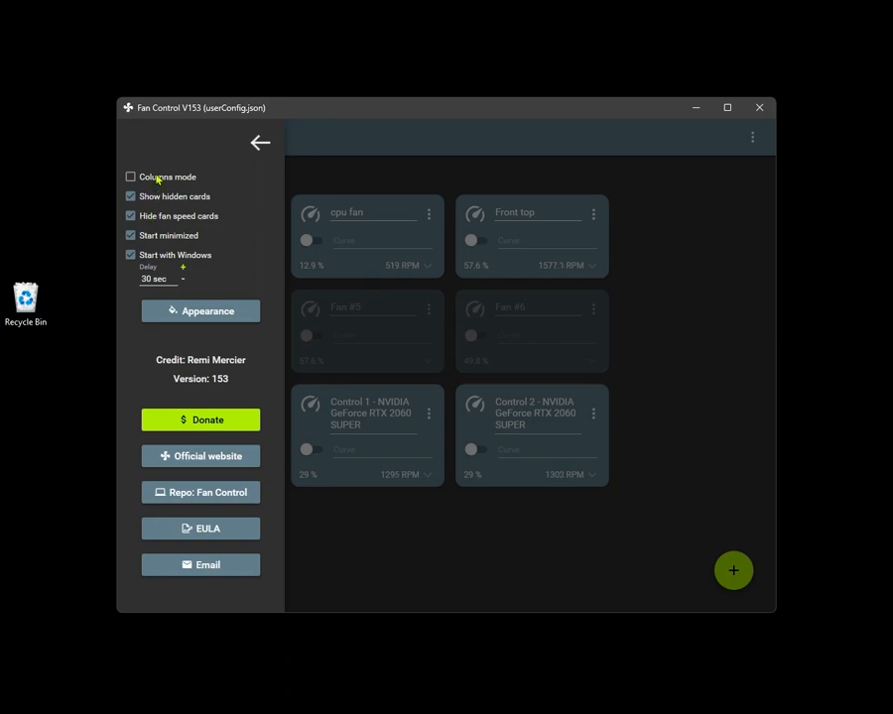
left_click(134, 178)
left_click(417, 313)
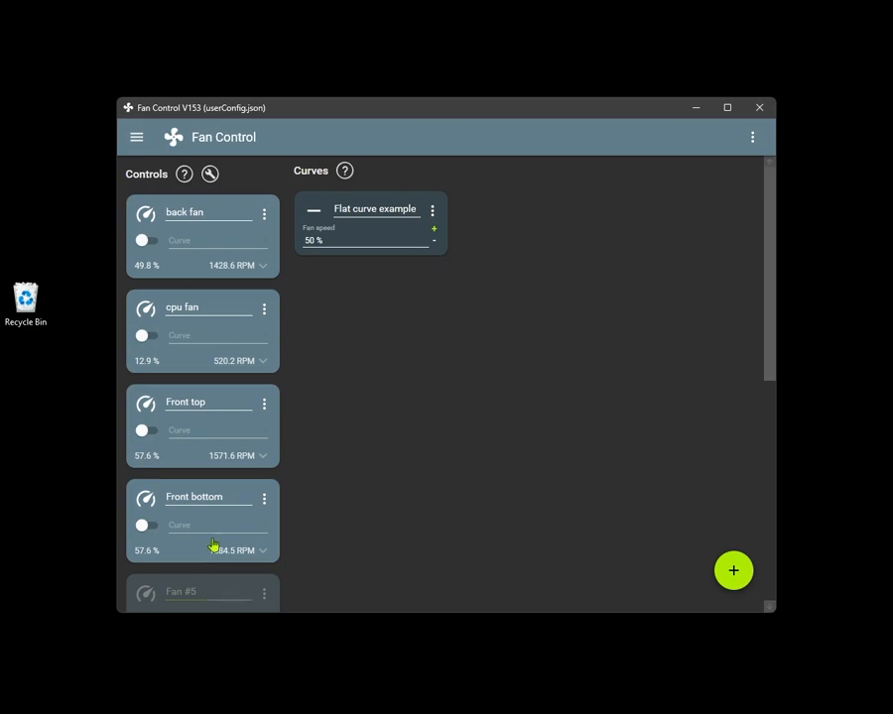
Move the window up to the screen's upper edge and reorder the two NVIDIA GeForce RTX 2060 SUPER control cards to above Fan #5
scroll(299, 384, "down", 5)
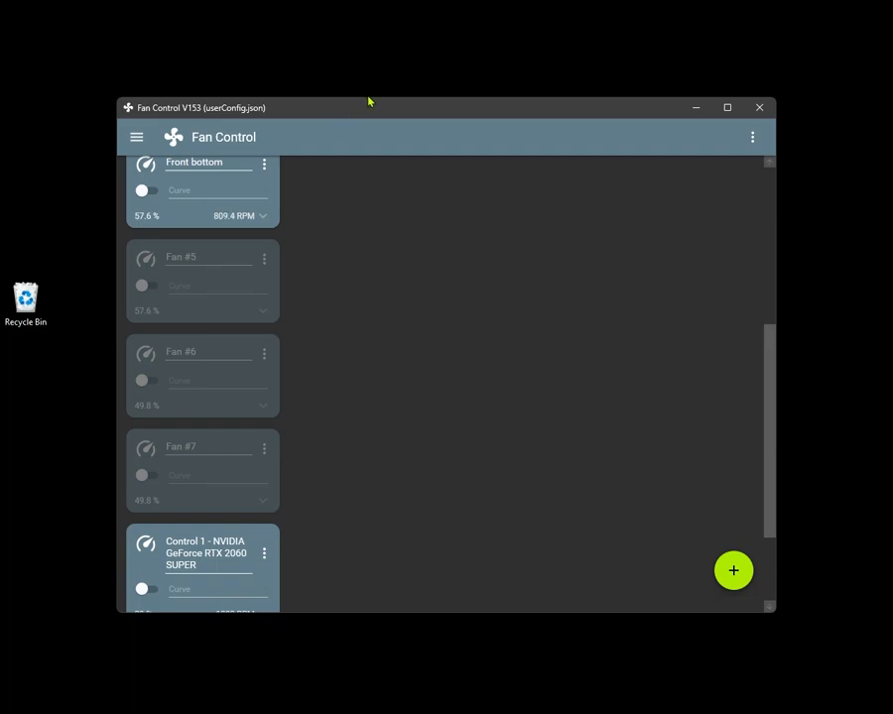
left_click_drag(370, 99, 387, 1)
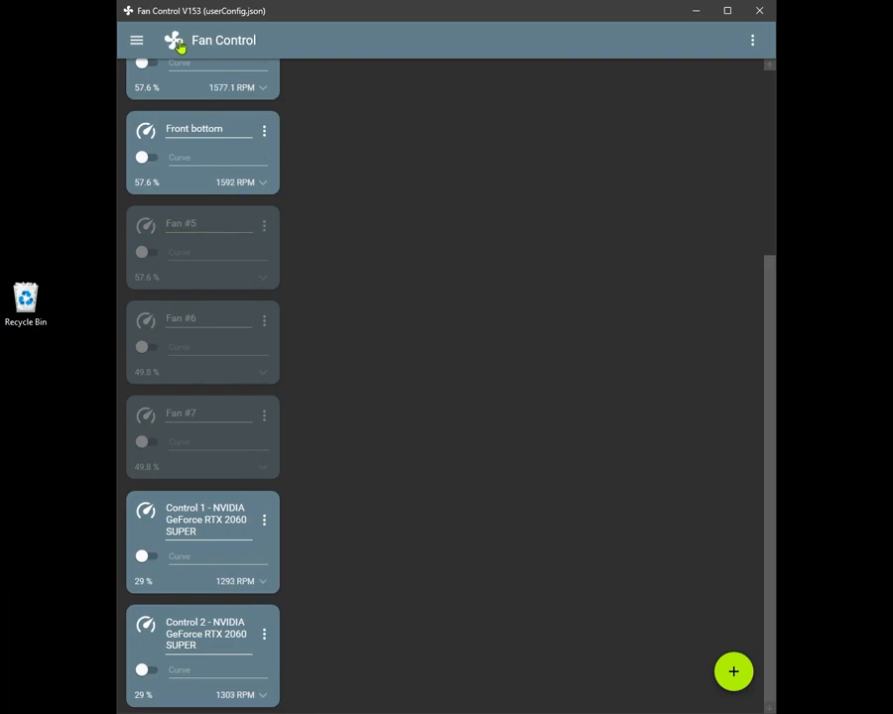
left_click(135, 40)
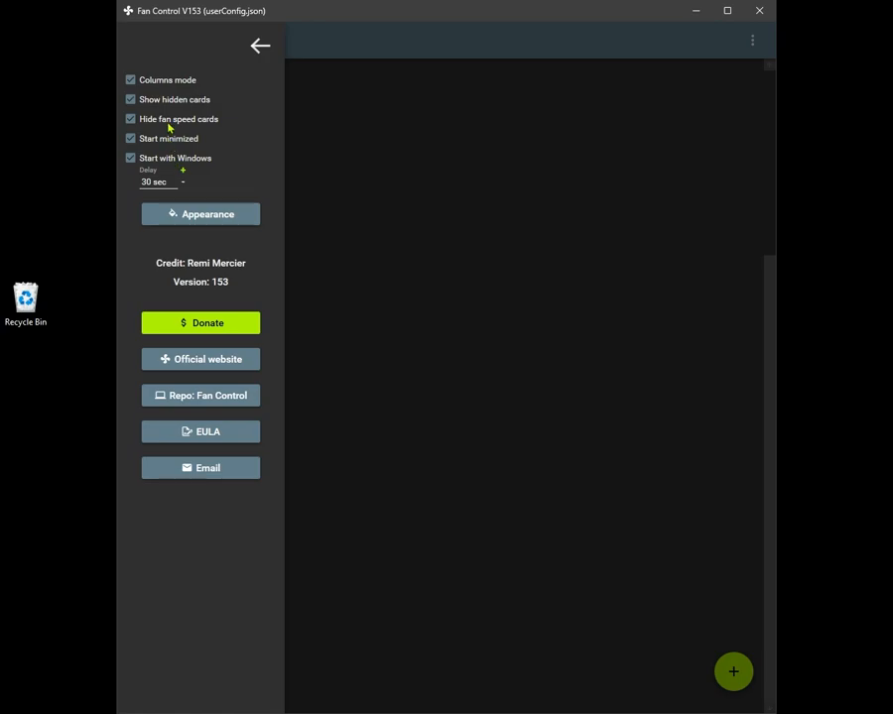
left_click(307, 222)
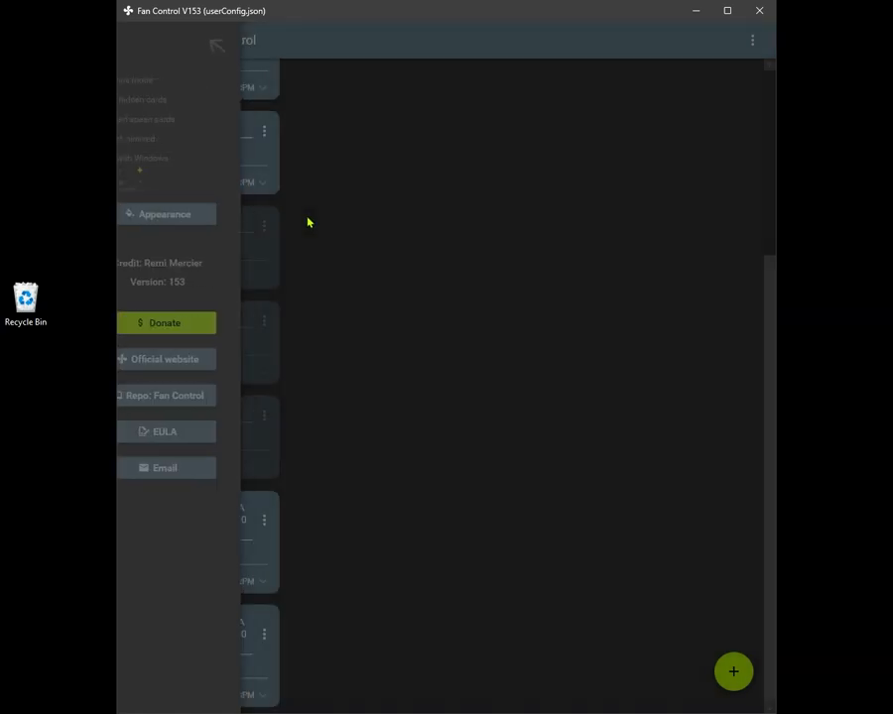
left_click(236, 223)
left_click_drag(216, 506, 208, 231)
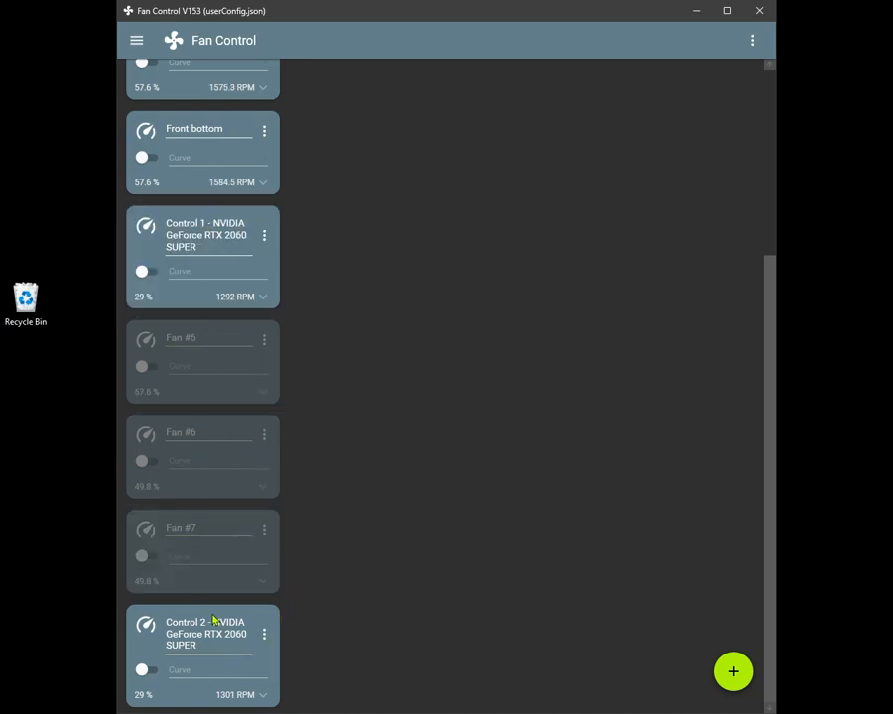
left_click_drag(217, 620, 191, 319)
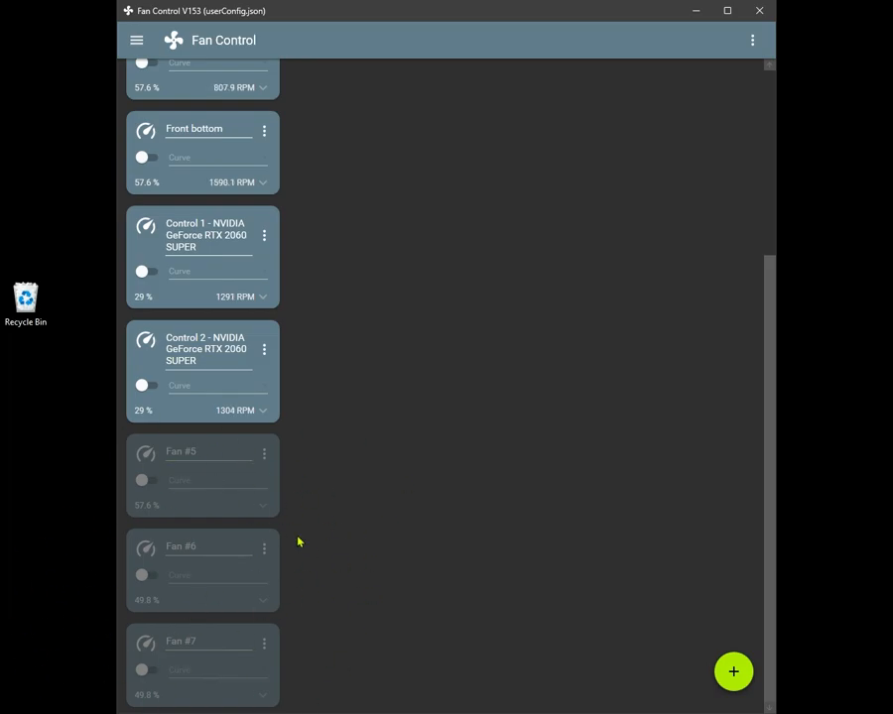
Switch the back fan and cpu fan controls on and off several times, leaving both off
scroll(297, 538, "up", 5)
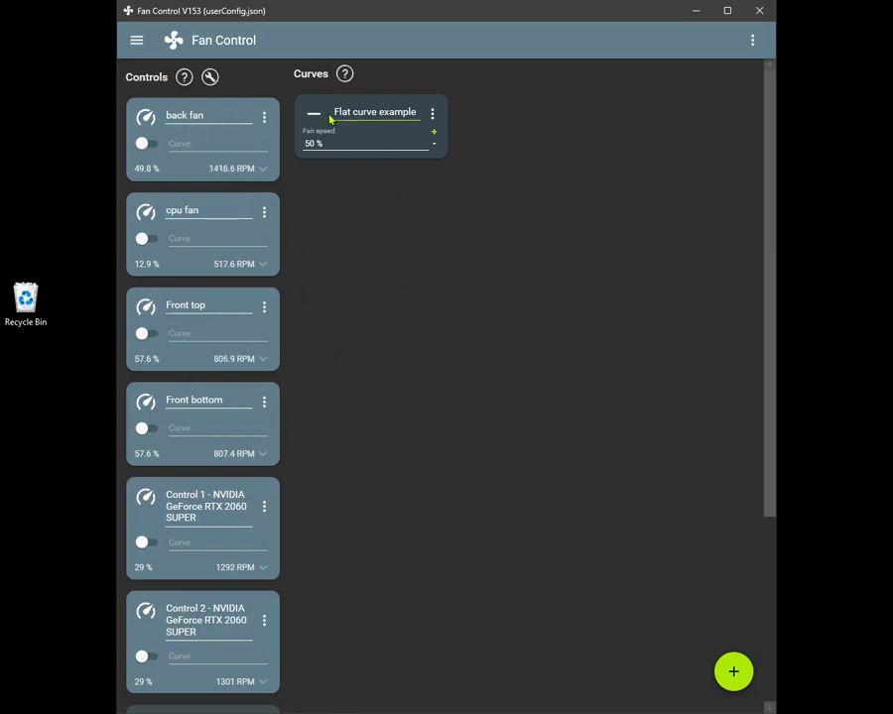
left_click(145, 147)
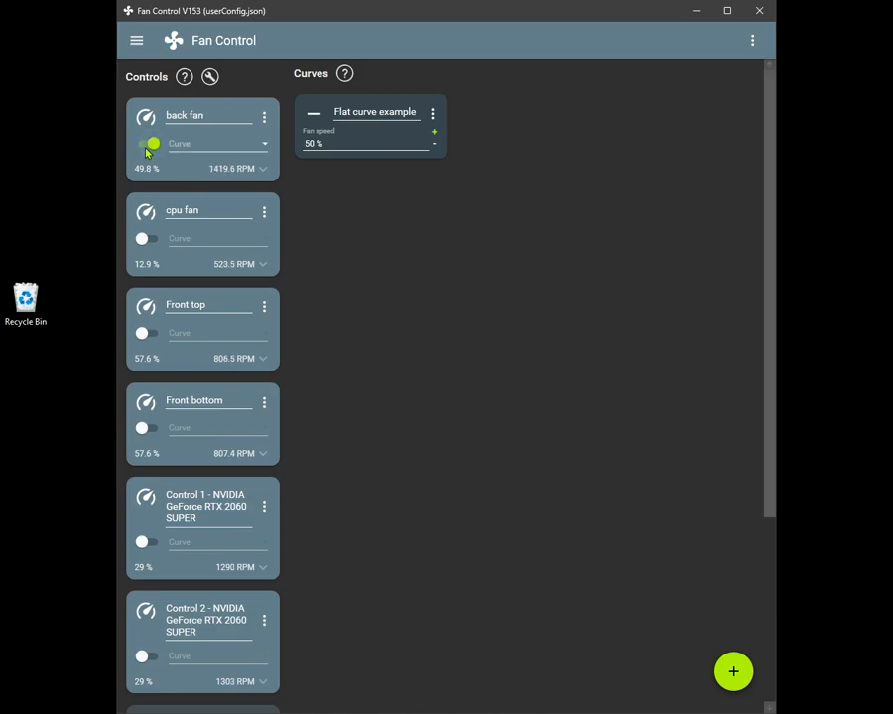
left_click(148, 147)
left_click(149, 146)
left_click(151, 148)
left_click(150, 147)
left_click(150, 147)
left_click(151, 147)
left_click(151, 147)
left_click(151, 146)
left_click(151, 146)
left_click(151, 147)
left_click(145, 240)
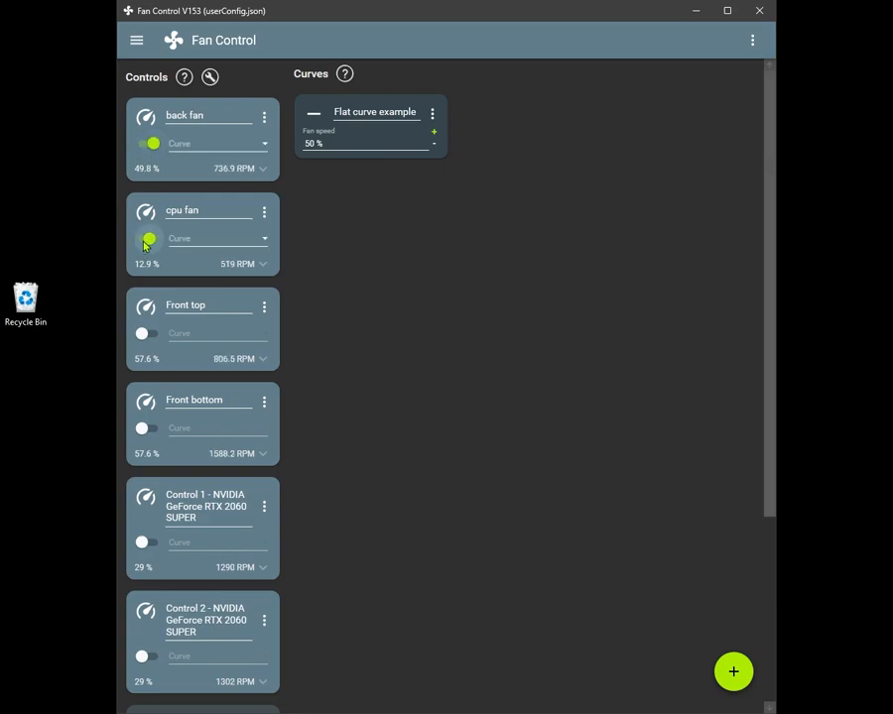
left_click(149, 146)
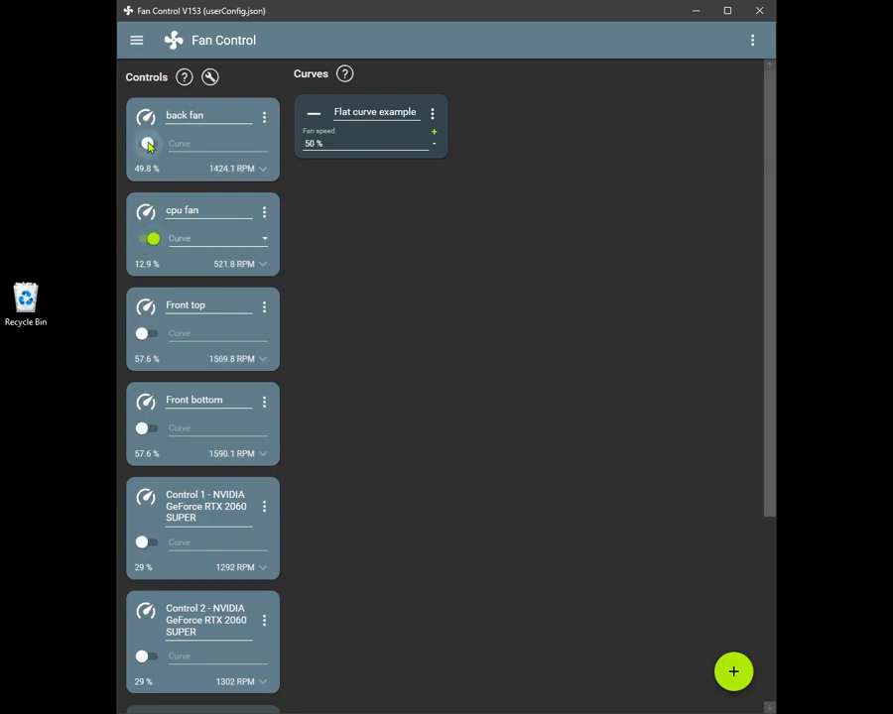
left_click(154, 241)
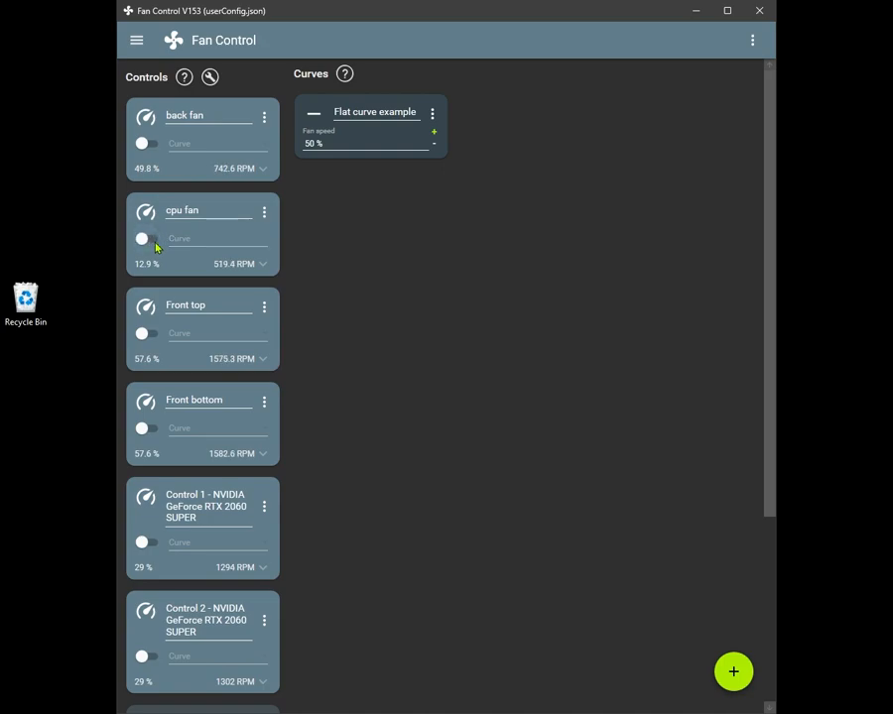
left_click(153, 241)
left_click(153, 241)
left_click(154, 241)
left_click(154, 241)
left_click(153, 241)
left_click(153, 241)
left_click(711, 698)
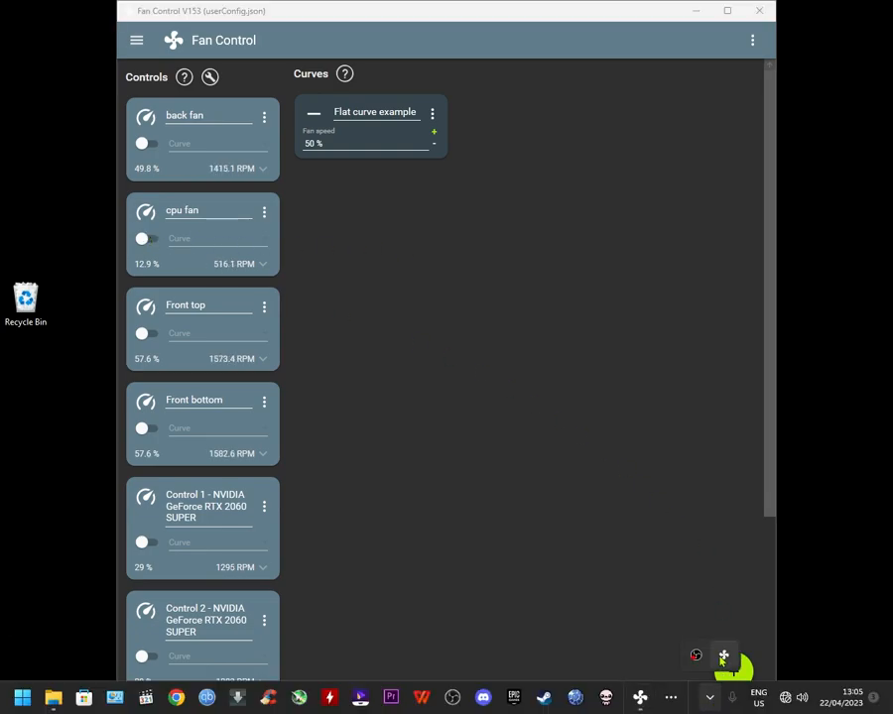
right_click(695, 654)
left_click(729, 611)
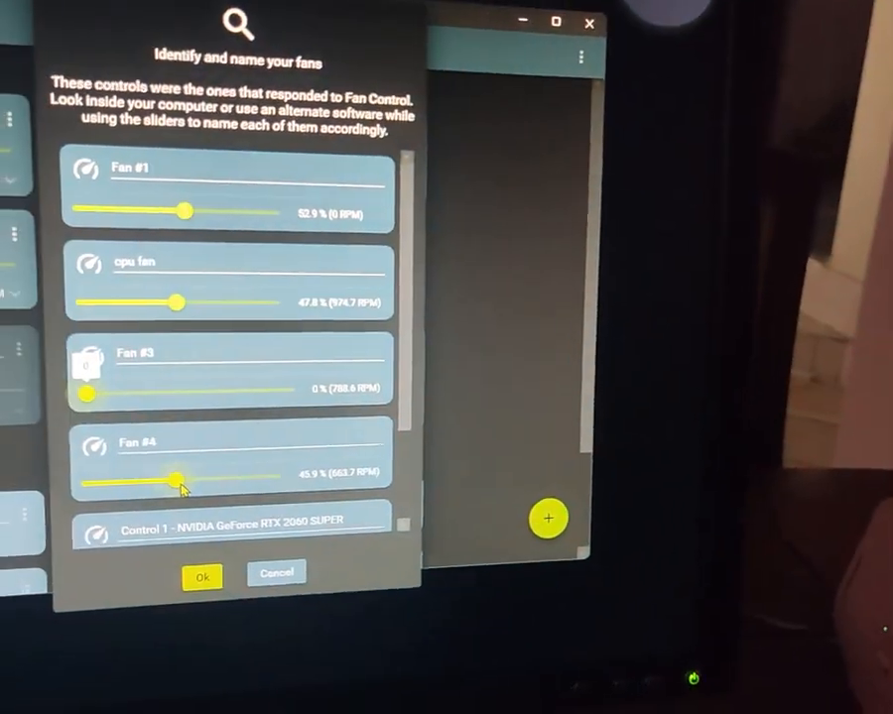
left_click_drag(180, 484, 32, 518)
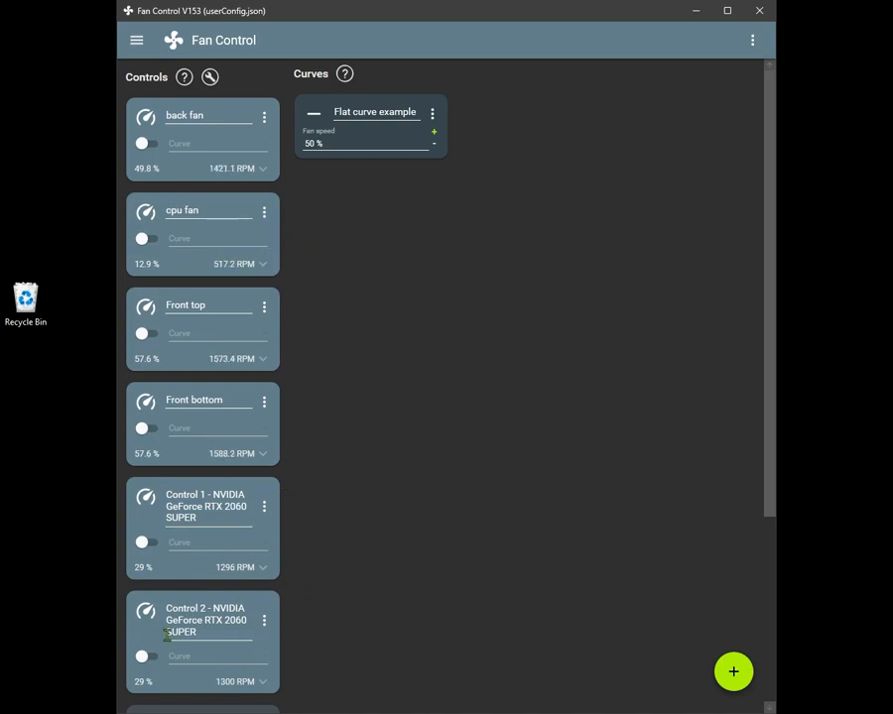
Turn on the back fan with manual control and set its speed to 80%
left_click(149, 145)
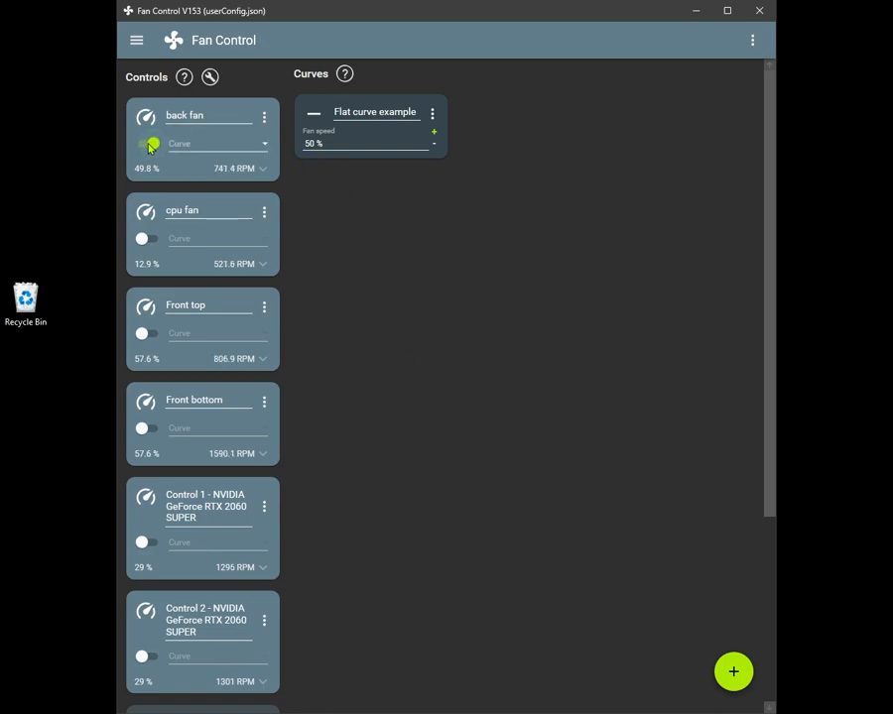
left_click(265, 117)
left_click(278, 145)
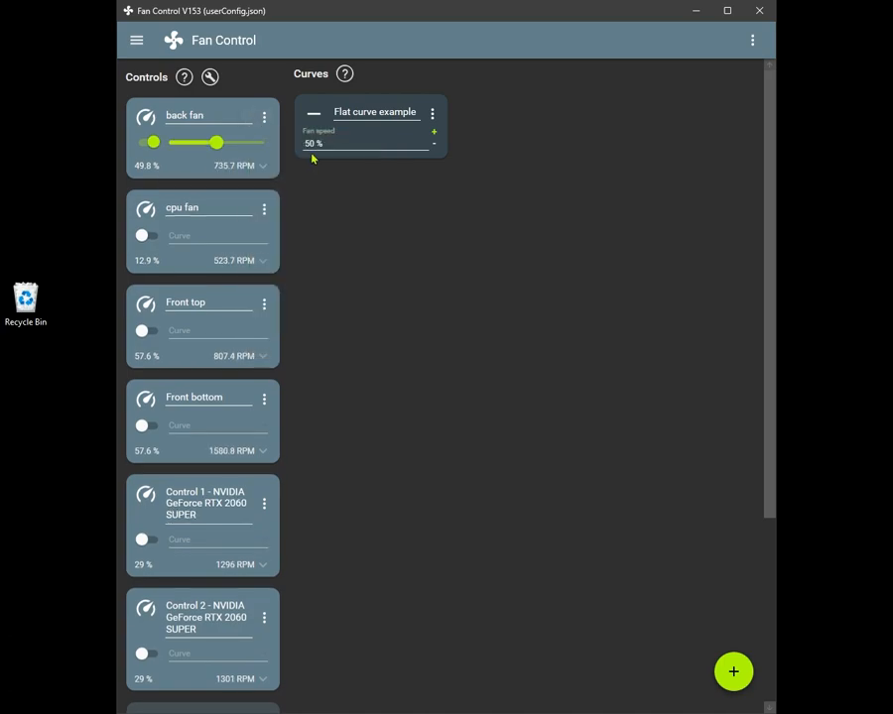
left_click_drag(216, 142, 243, 148)
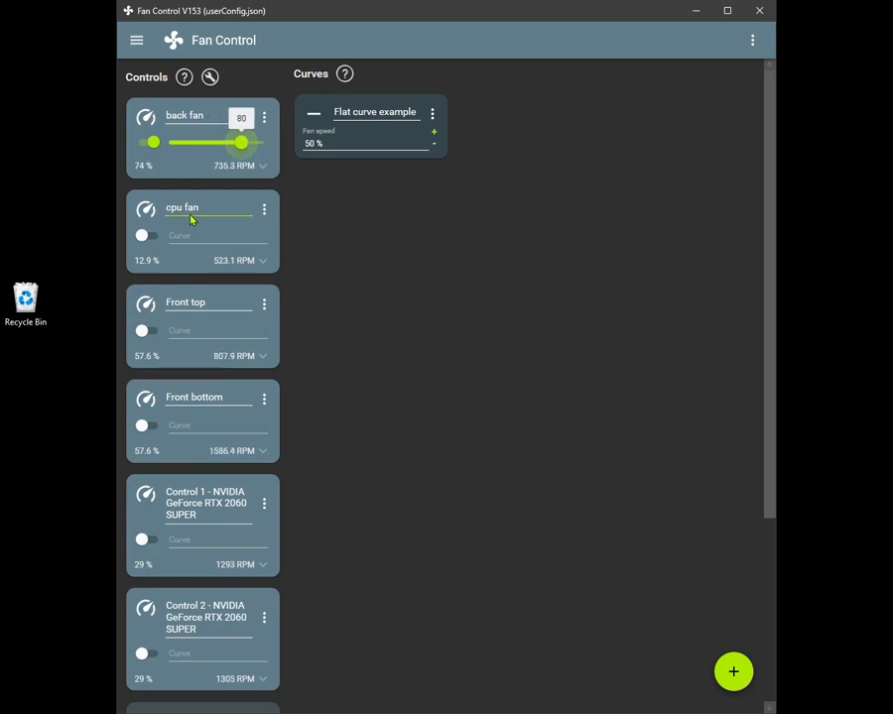
Turn on the cpu fan with manual control and keep its speed at 50%
left_click(148, 235)
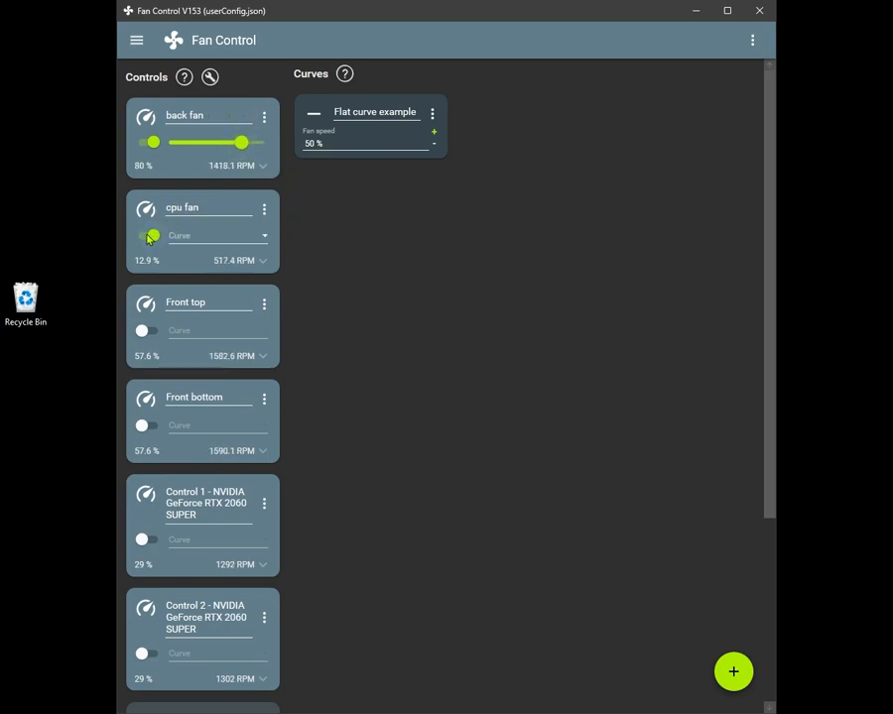
left_click(263, 210)
left_click(264, 236)
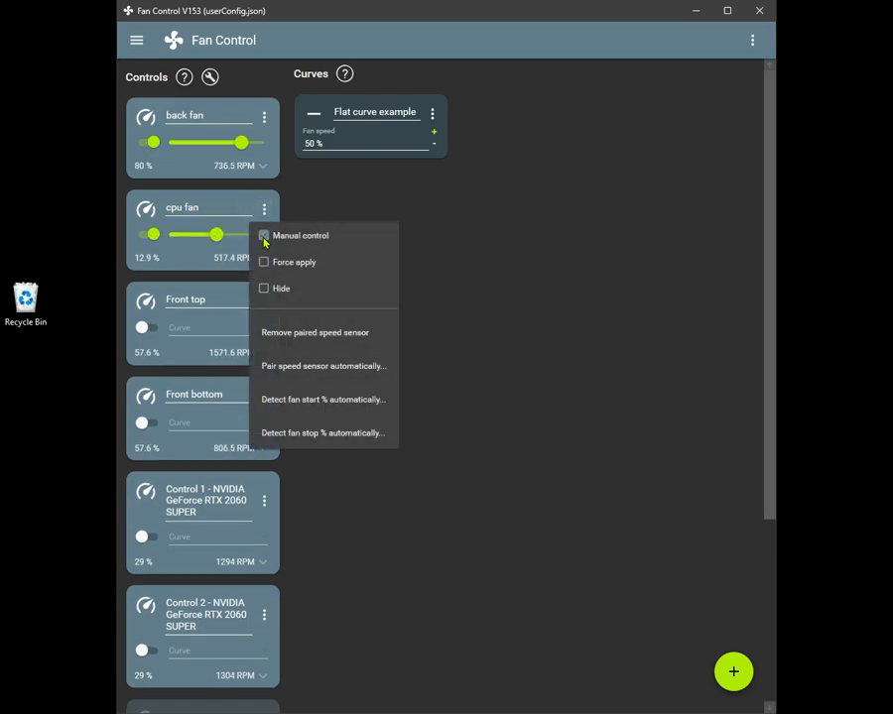
left_click_drag(217, 240, 217, 242)
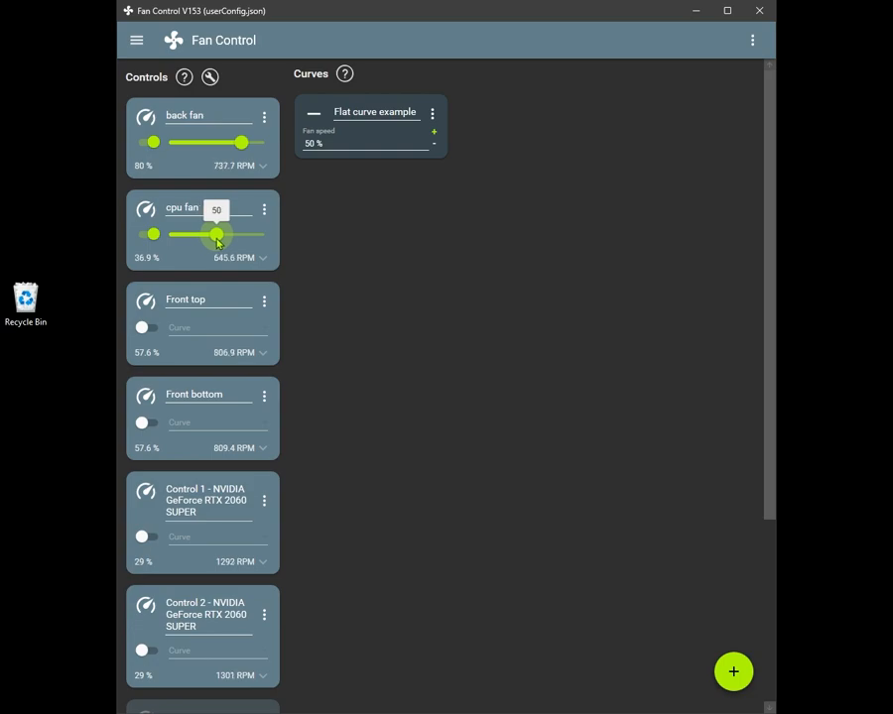
Turn on the Front top fan with manual control and set its speed to 100%
left_click(147, 328)
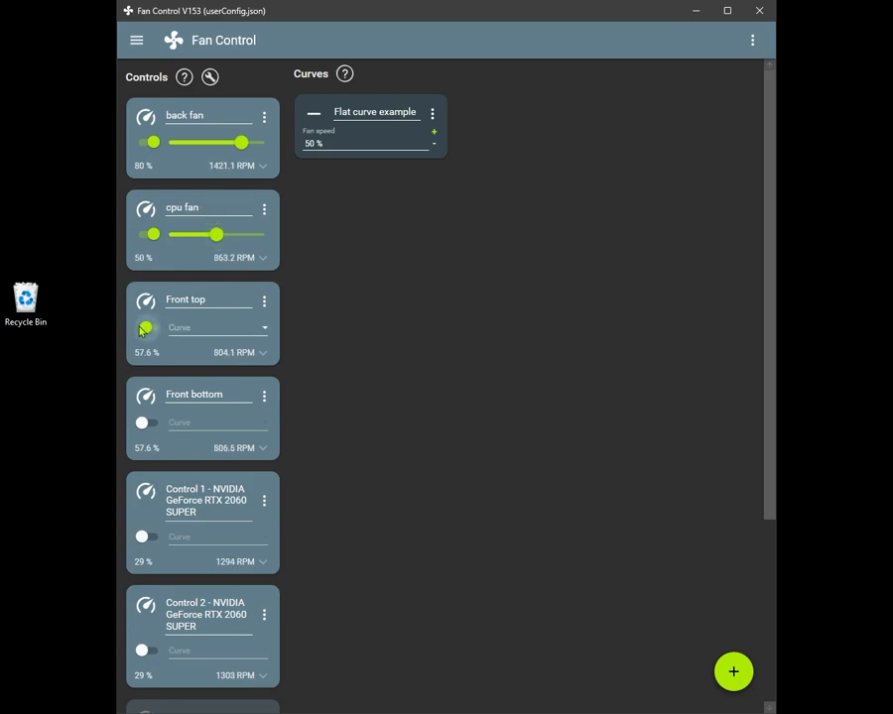
left_click(264, 302)
left_click(262, 328)
left_click(254, 328)
Turn on the Front bottom fan with manual control and set its speed to 100%
left_click(149, 419)
left_click(264, 393)
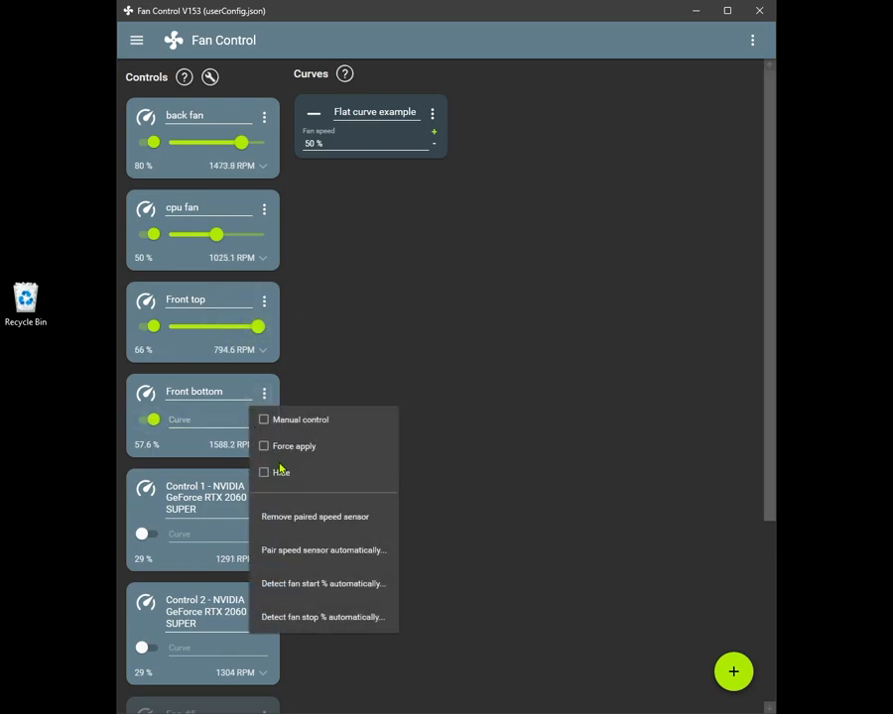
left_click(264, 420)
left_click(256, 418)
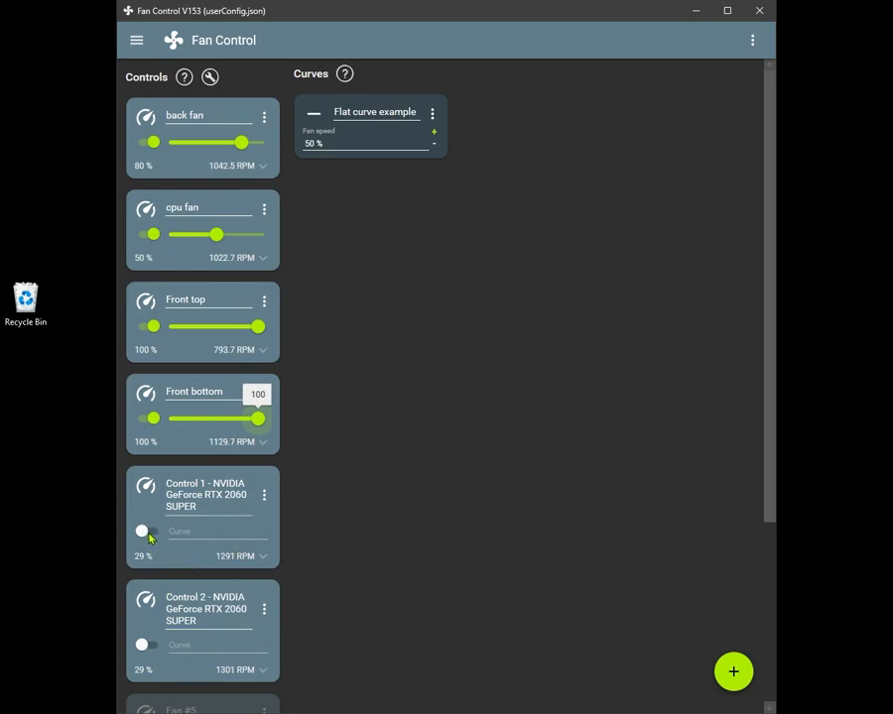
Turn on Control 1 of the NVIDIA GeForce RTX 2060 SUPER with manual control and set its speed to 81%
left_click(145, 533)
left_click(271, 498)
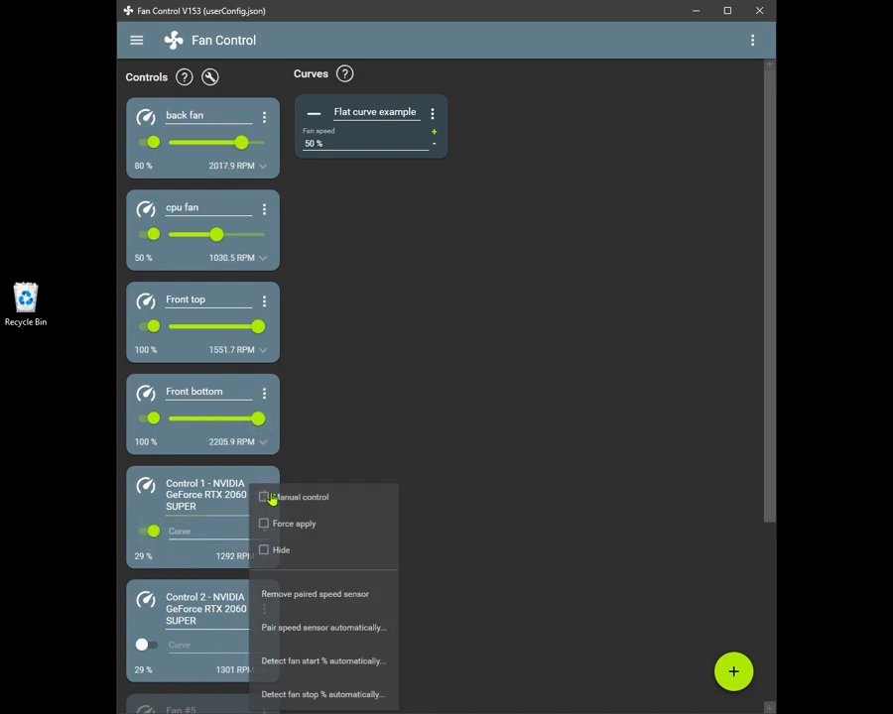
left_click(269, 495)
left_click_drag(213, 540, 239, 540)
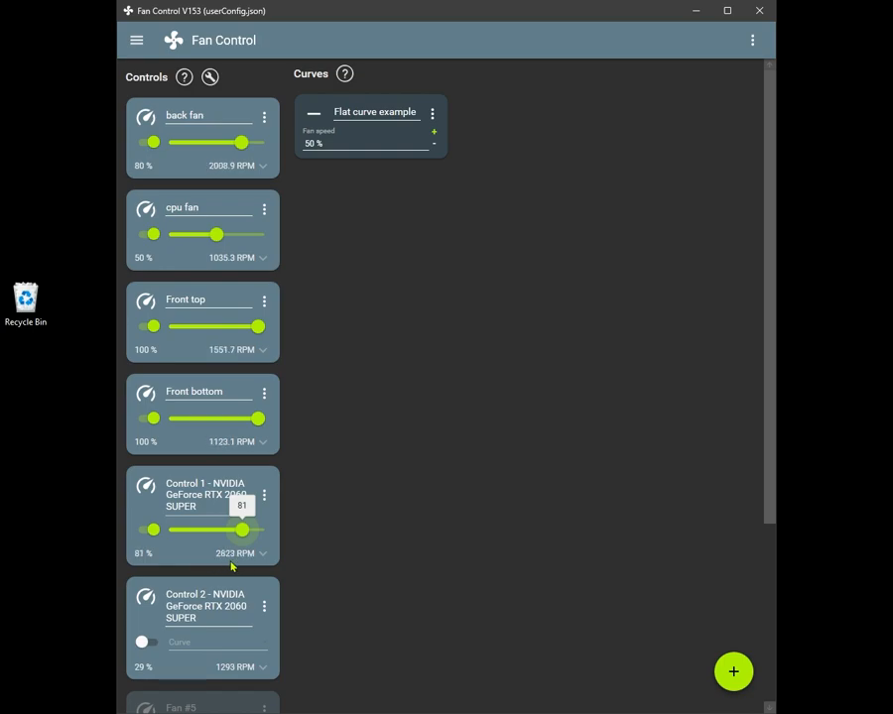
Turn on Control 2 of the NVIDIA GeForce RTX 2060 SUPER with manual control and set its speed to 80%
left_click(145, 642)
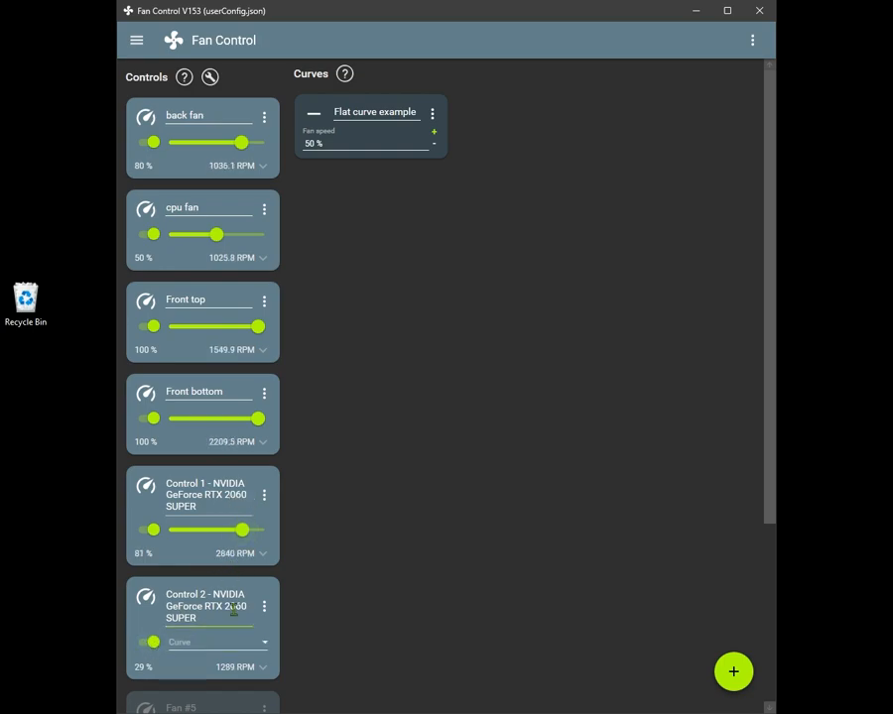
left_click(264, 608)
left_click(287, 492)
left_click_drag(214, 638, 243, 649)
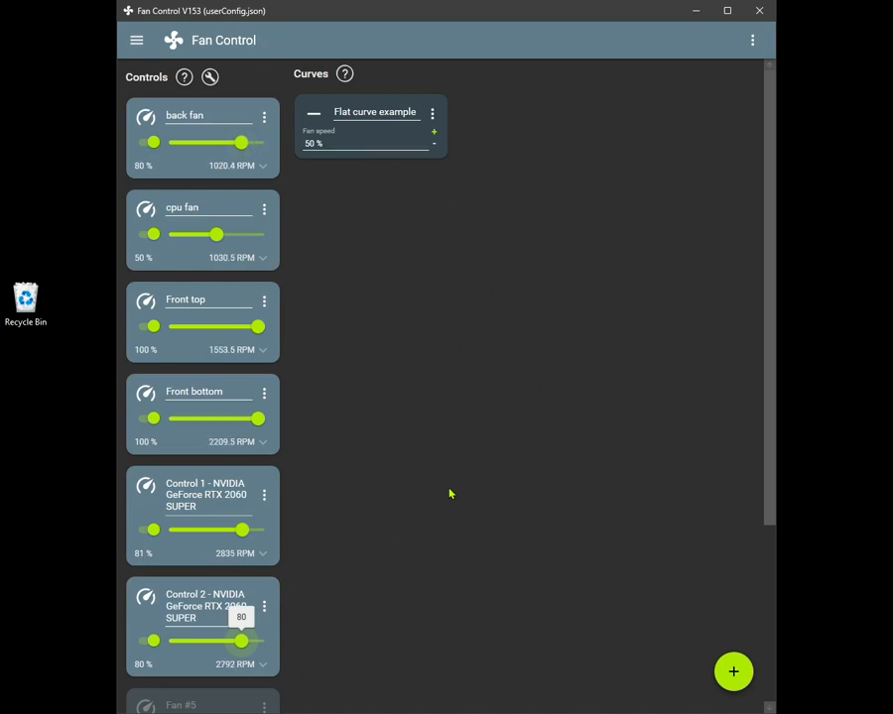
Save the current configuration, and also save it as a new configuration named "Fixxed curves"
left_click(756, 39)
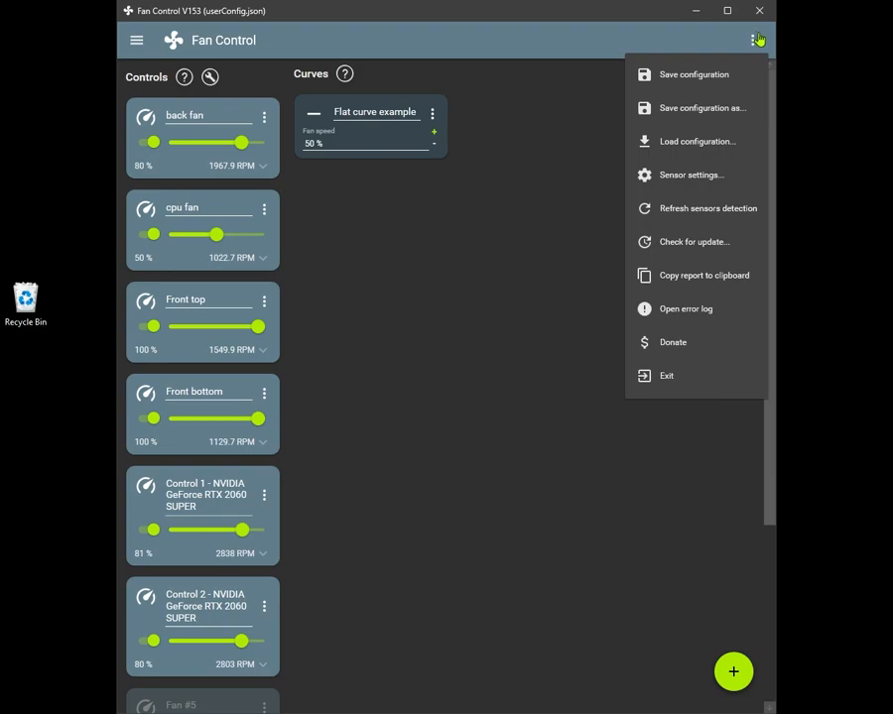
left_click(663, 73)
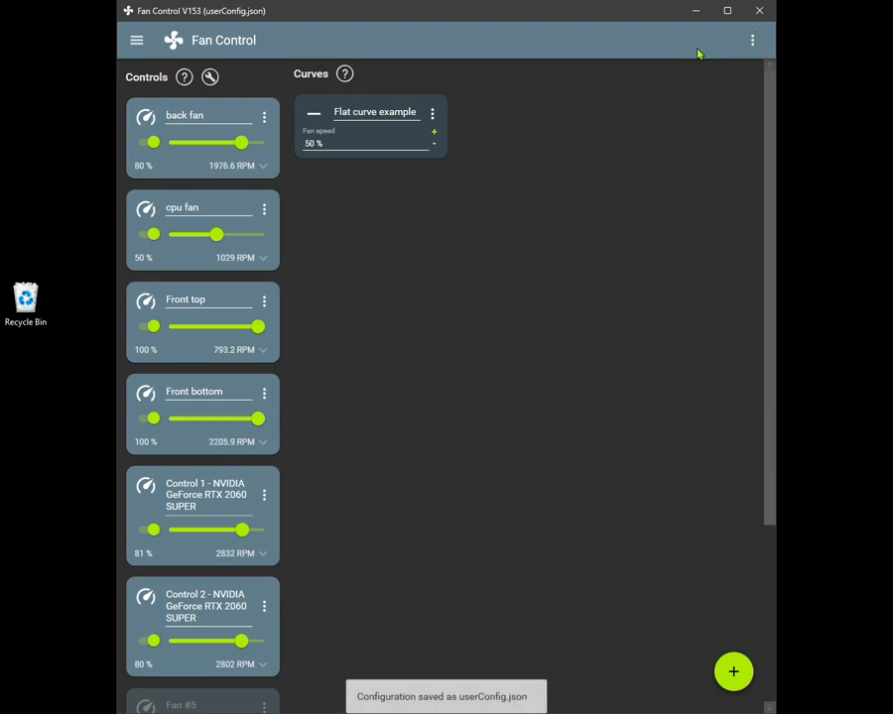
left_click(745, 41)
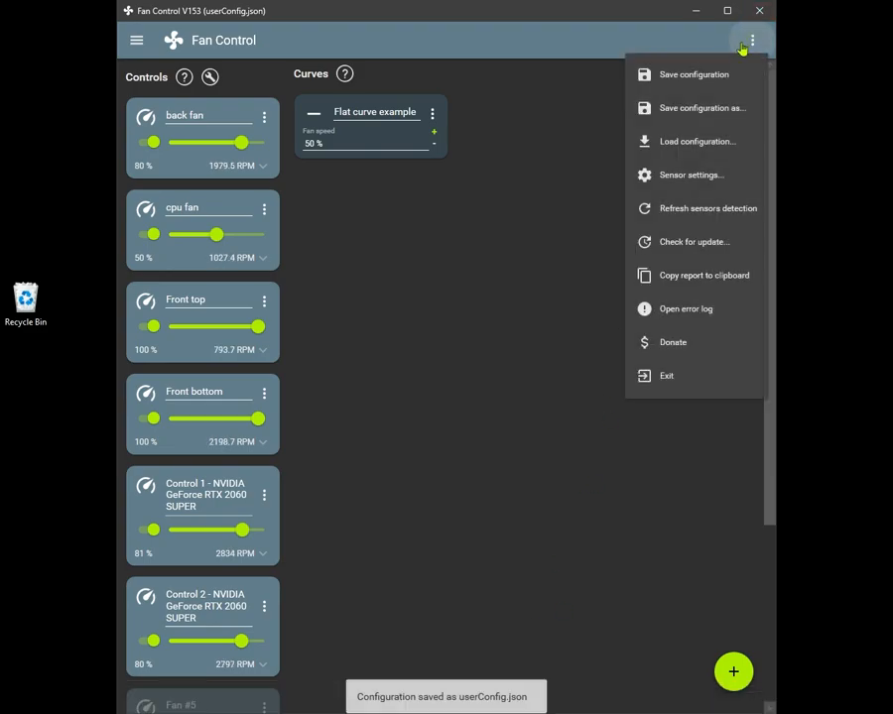
left_click(739, 108)
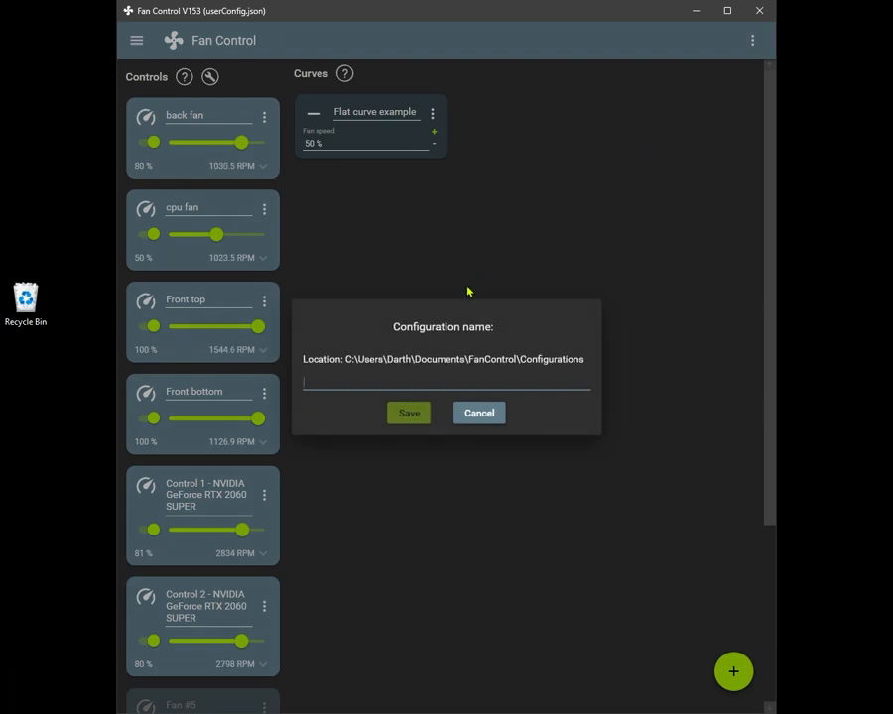
type("Fa")
key("BackSpace")
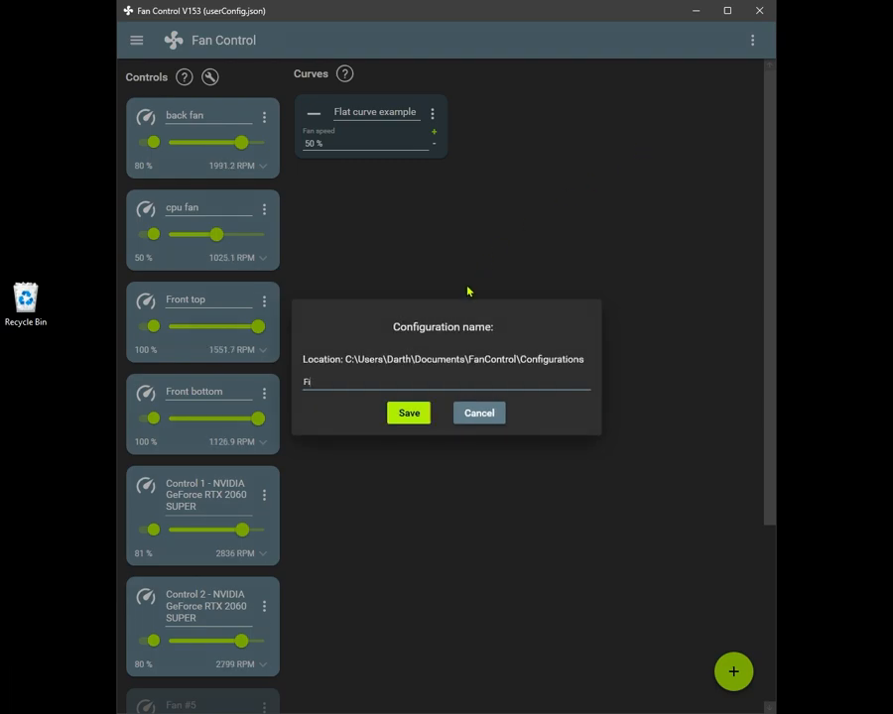
type("ixxed curves")
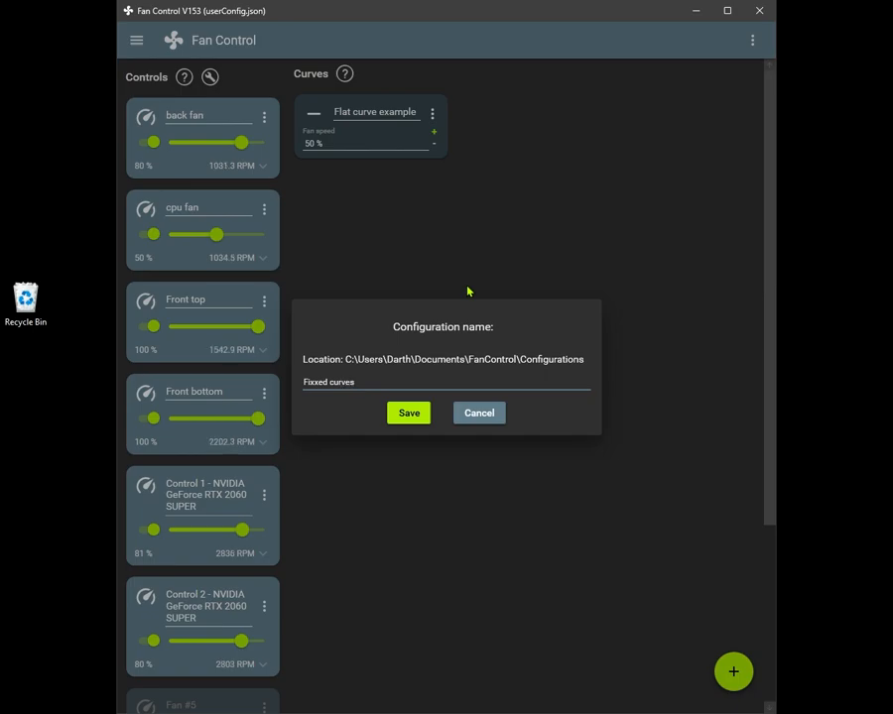
left_click(409, 412)
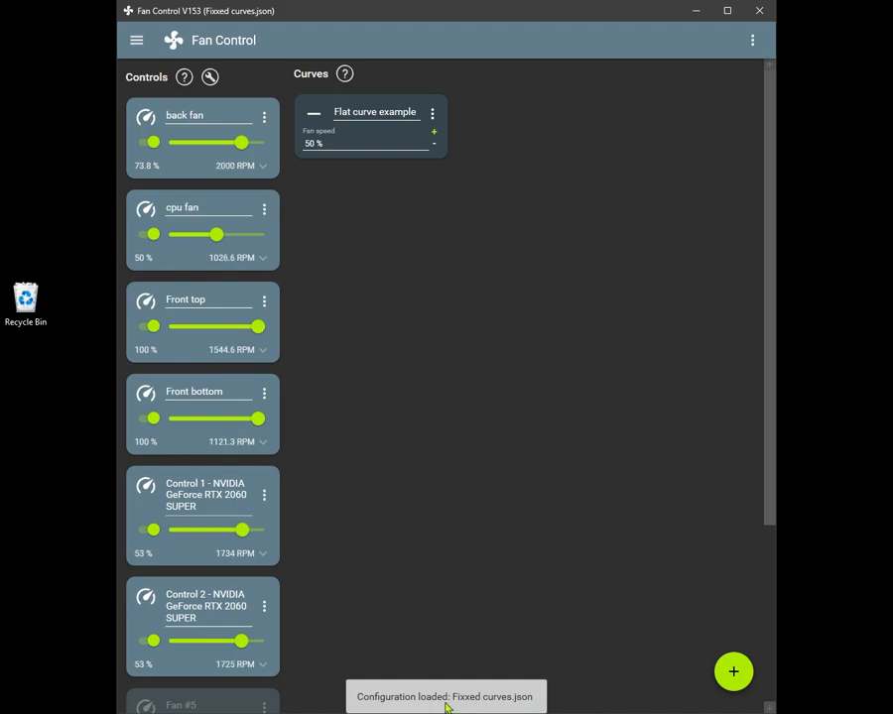
left_click(755, 40)
left_click(694, 131)
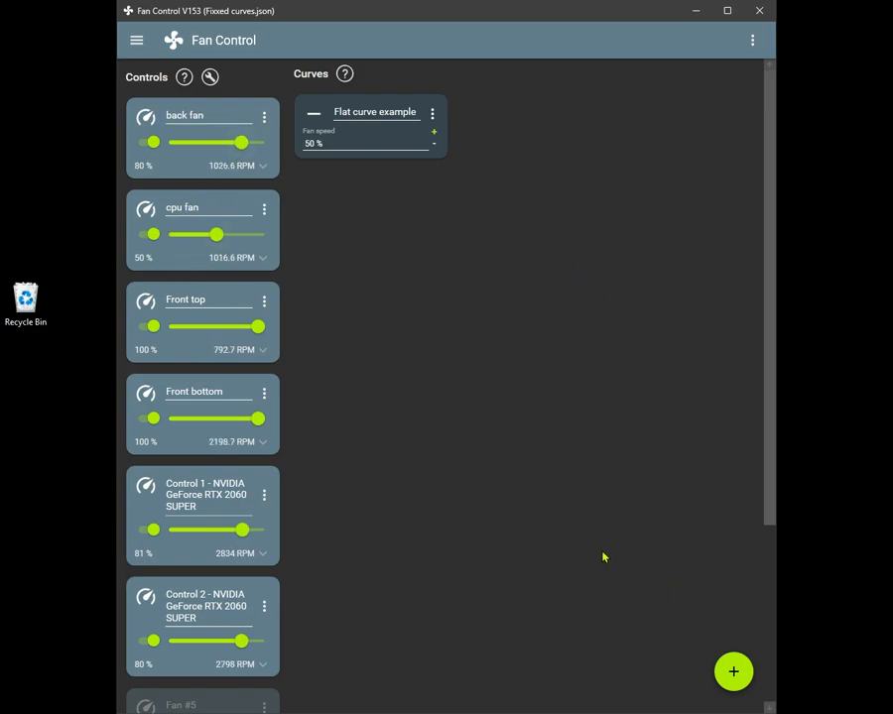
left_click(734, 672)
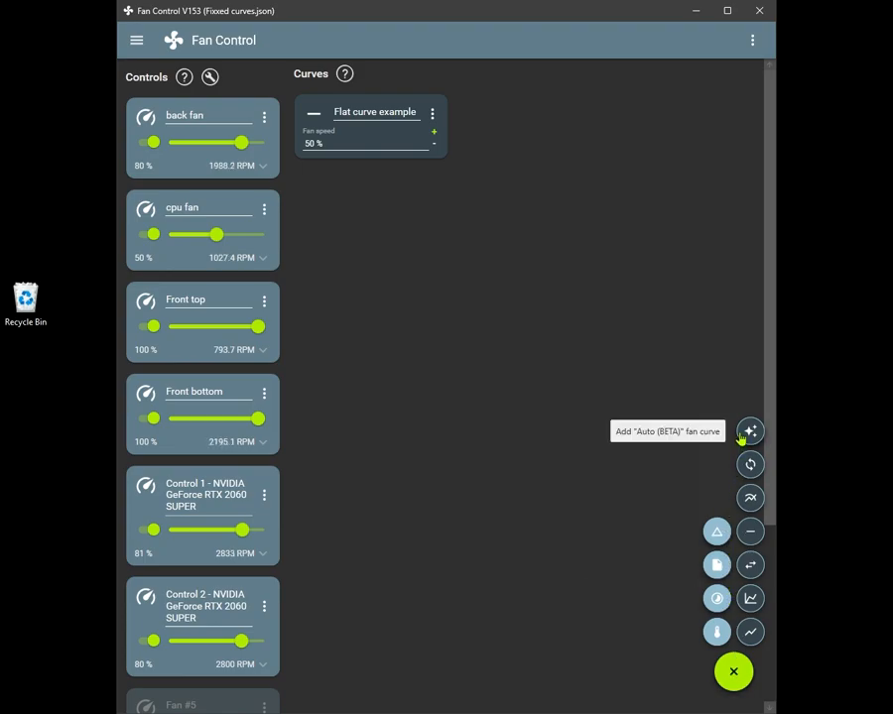
Turn off Control 1 and Control 2 of the NVIDIA GeForce RTX 2060 SUPER
left_click(158, 533)
left_click(154, 533)
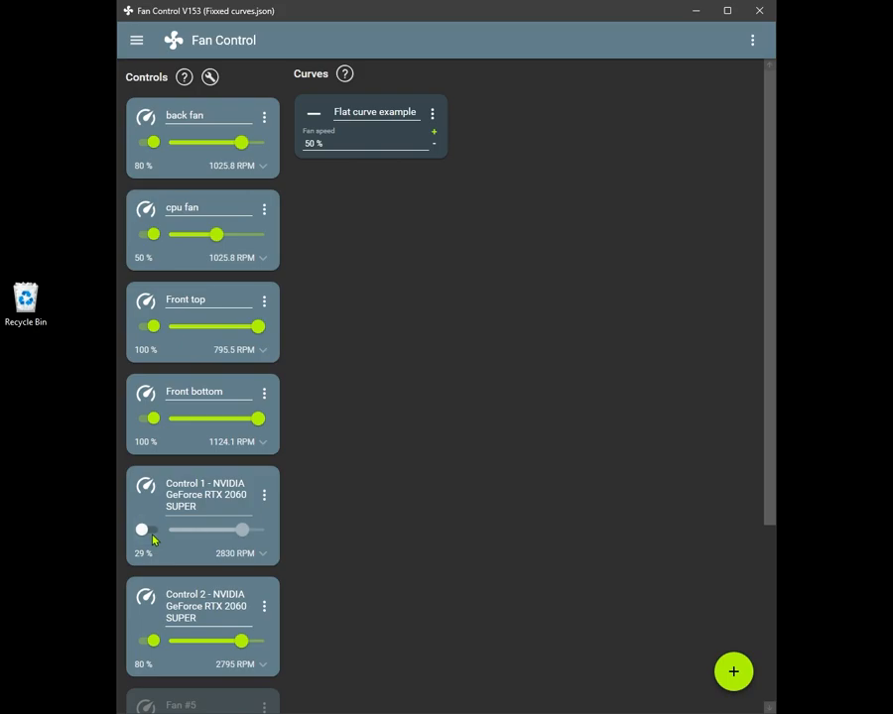
left_click(155, 642)
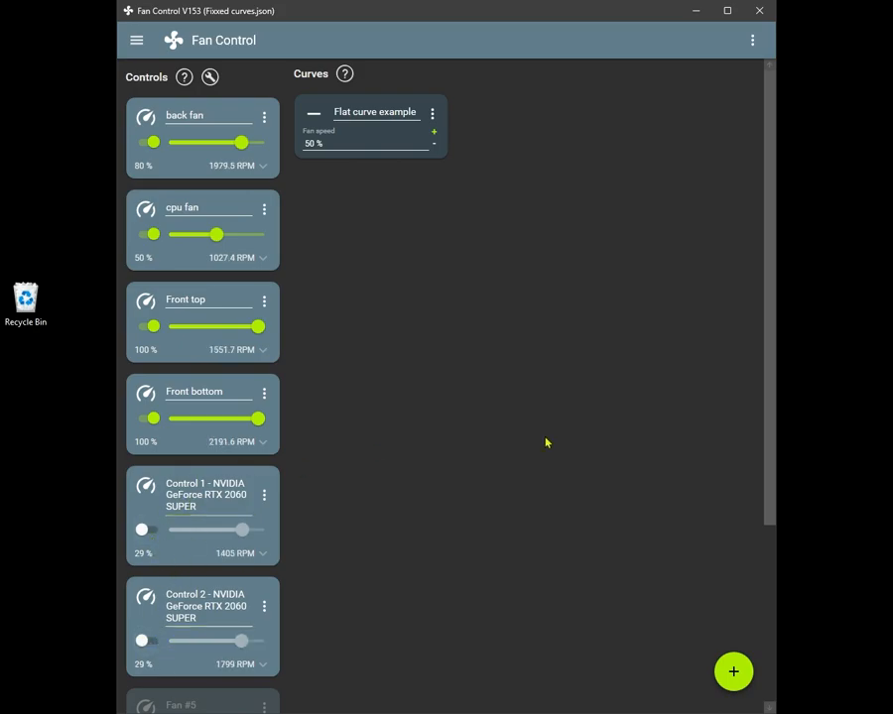
Add a Graph fan curve and name it "cpu graph"
left_click(737, 673)
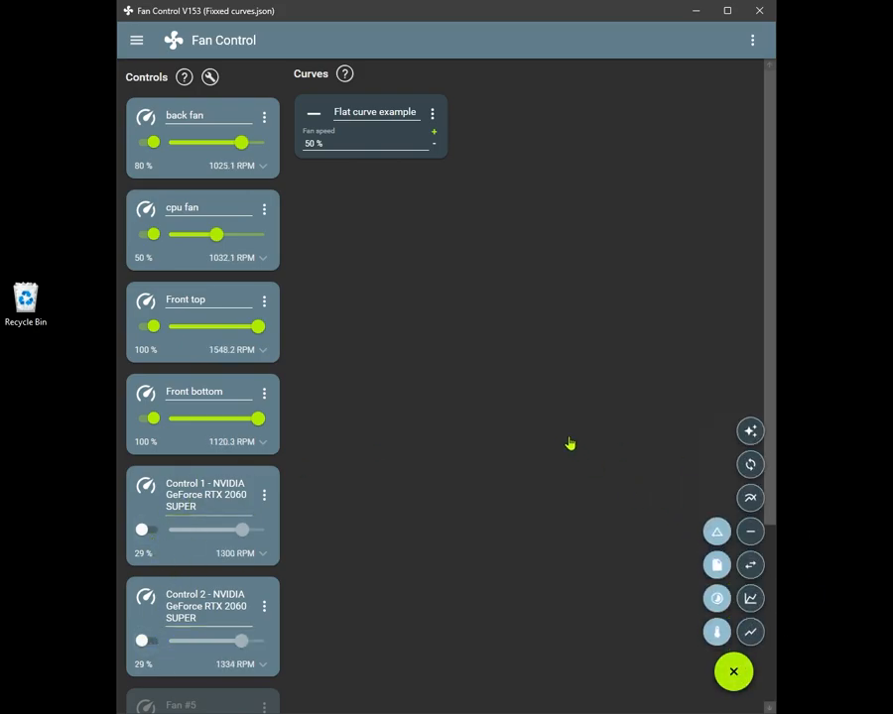
left_click(749, 599)
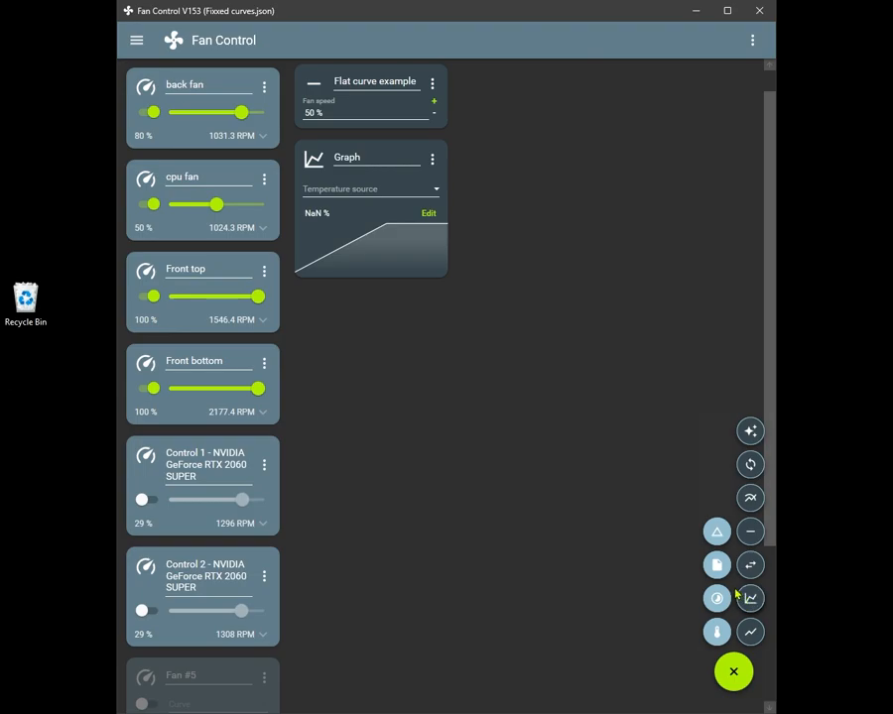
left_click(349, 157)
left_click_drag(346, 155, 325, 161)
type("cpu graph")
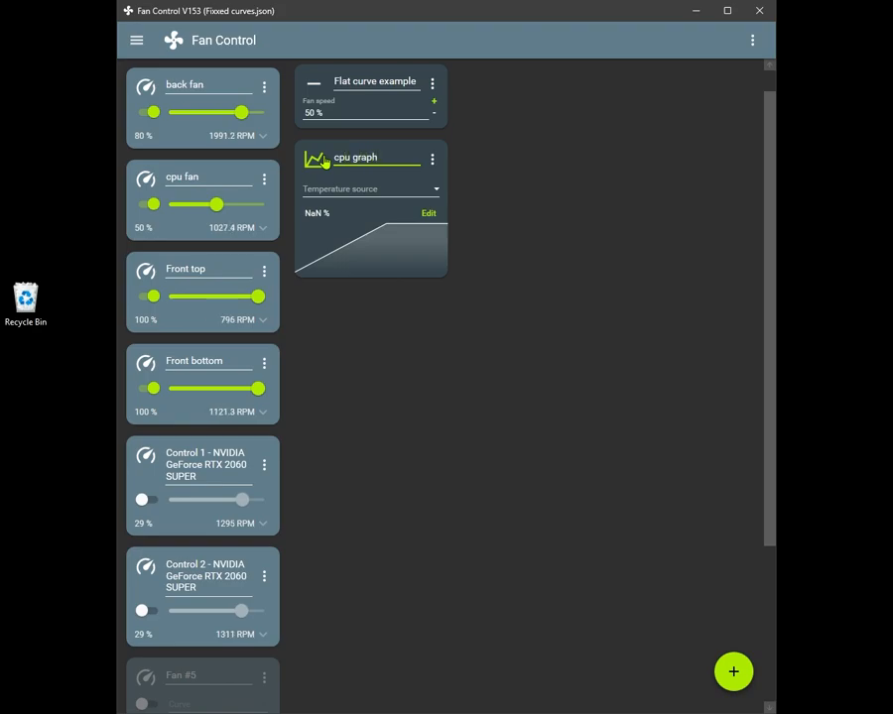
Add a second Graph fan curve and name it "Gpu graph"
left_click(733, 672)
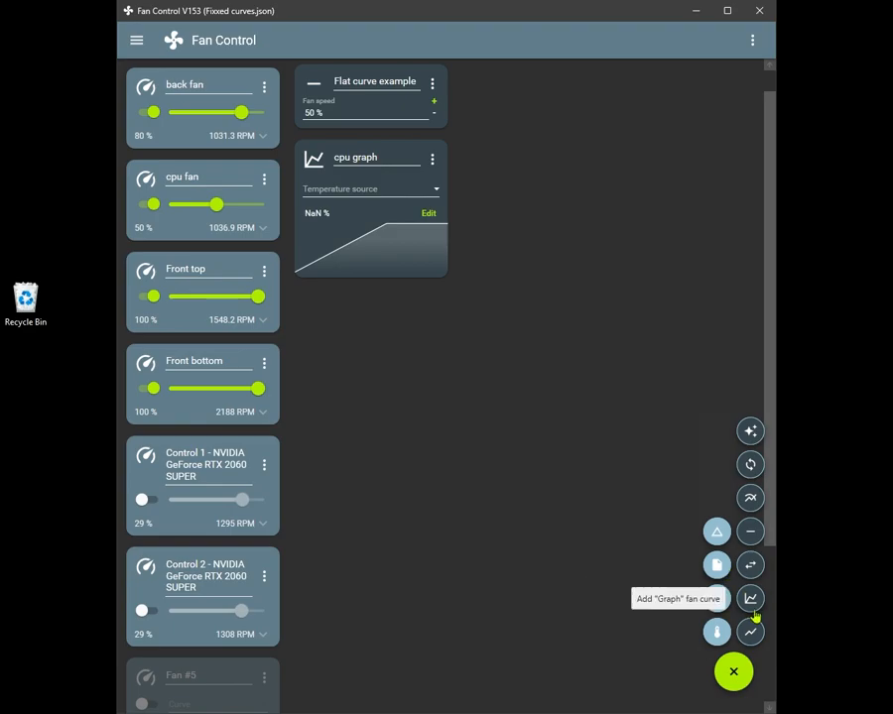
left_click(750, 600)
double_click(370, 229)
type("Gpu graph")
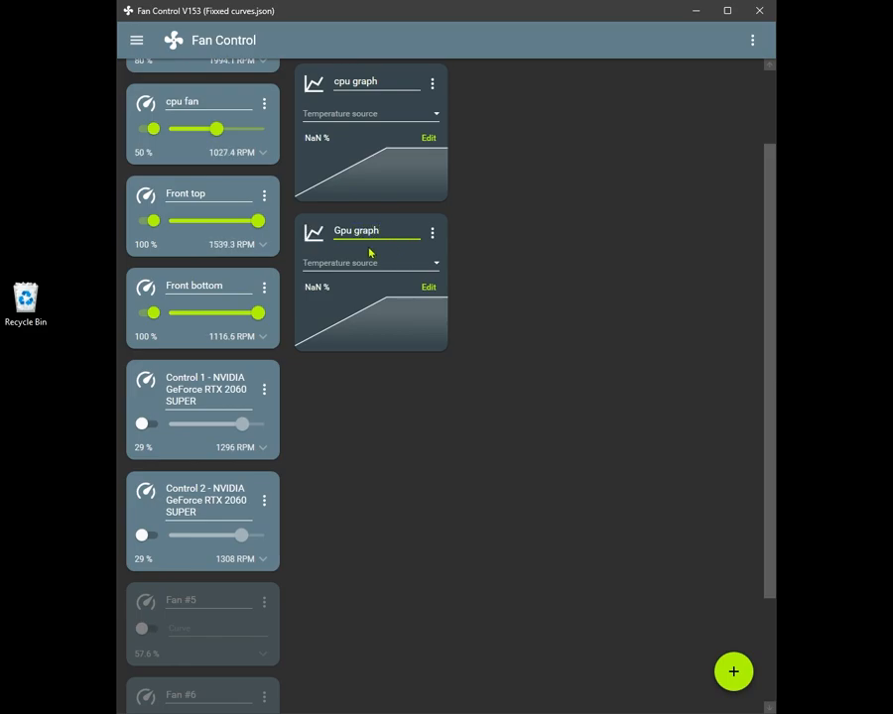
Set the temperature source of the Gpu graph curve to GPU - NVIDIA GeForce RTX 2060 SUPER
left_click(422, 270)
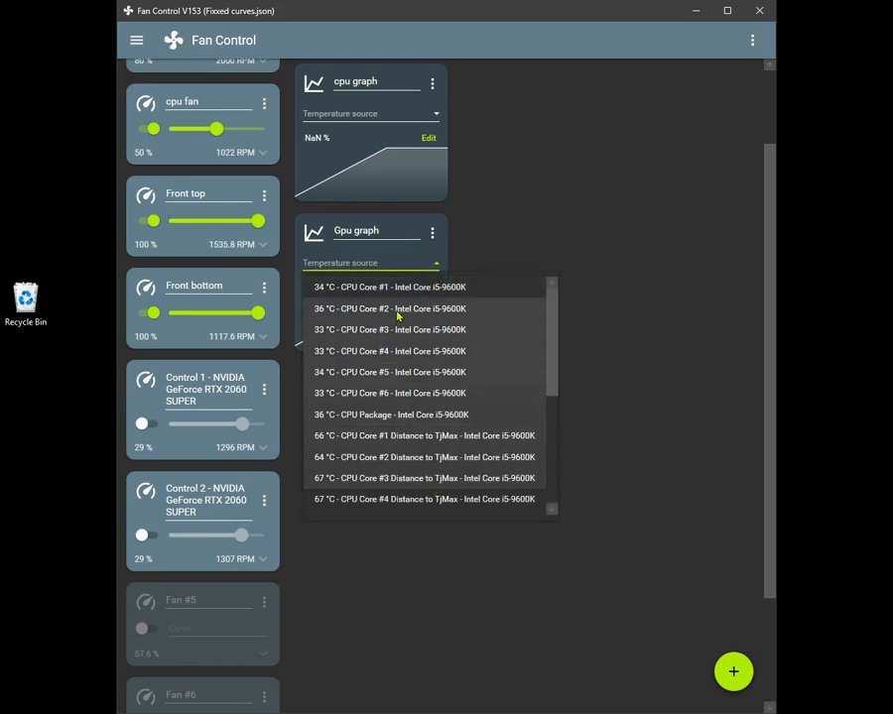
scroll(449, 421, "down", 3)
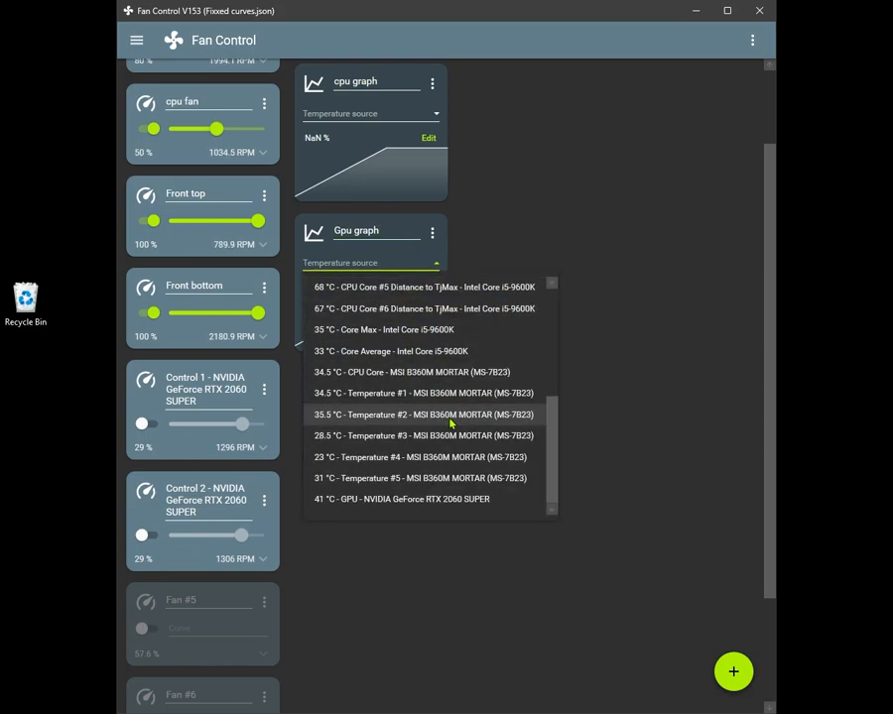
scroll(473, 315, "up", 3)
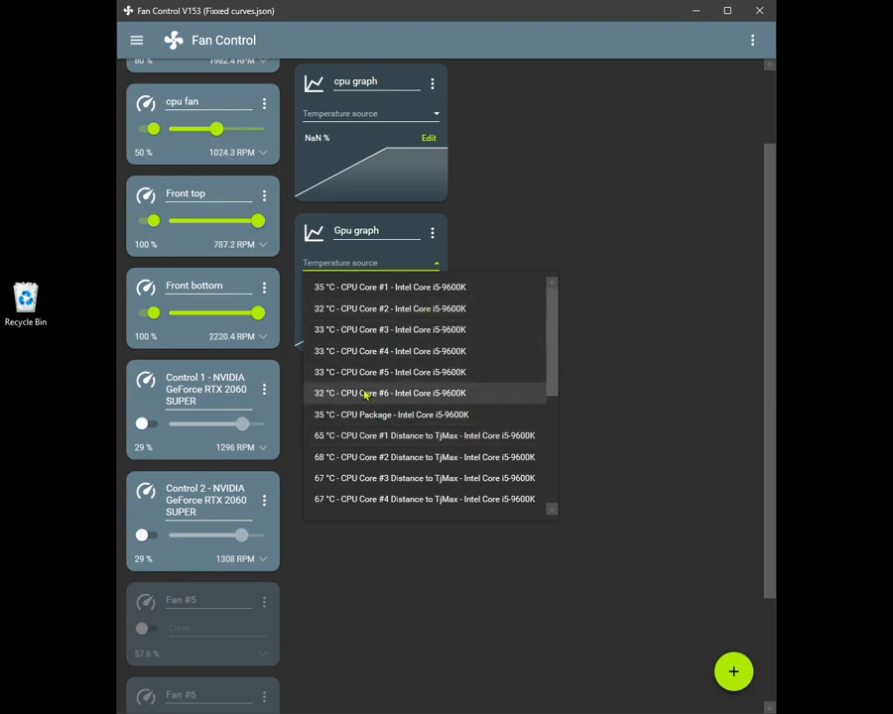
scroll(464, 403, "down", 4)
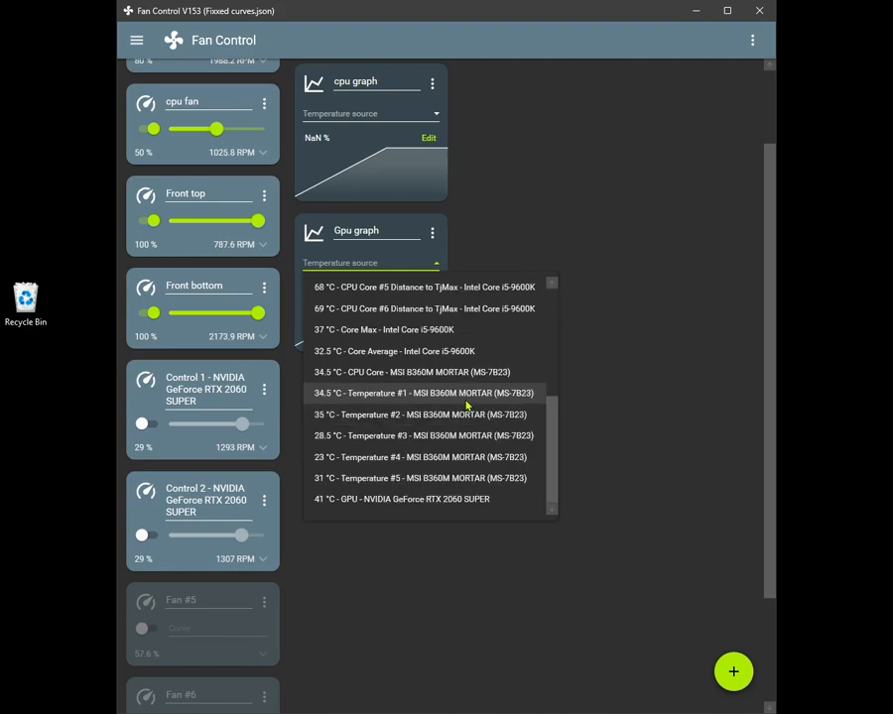
left_click(352, 501)
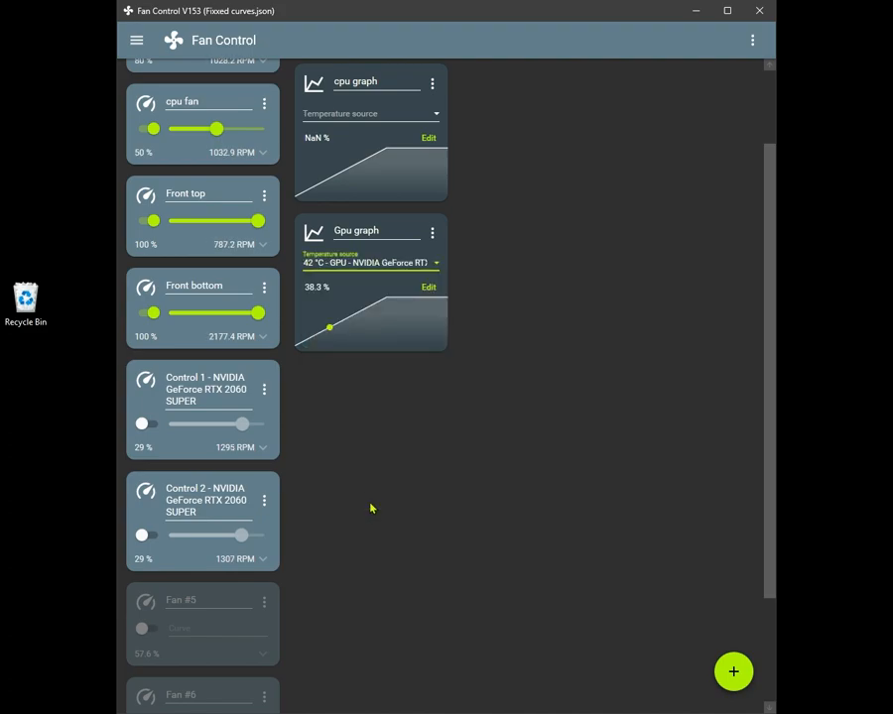
Set the temperature source of the cpu graph curve to CPU Core #3 - Intel Core i5-9600K
left_click(434, 114)
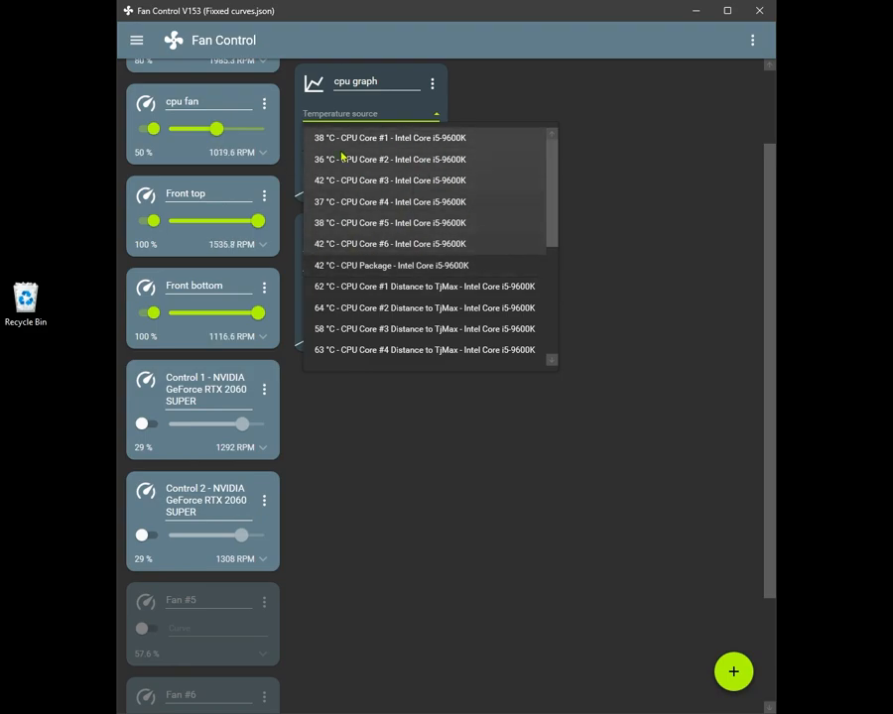
left_click(387, 185)
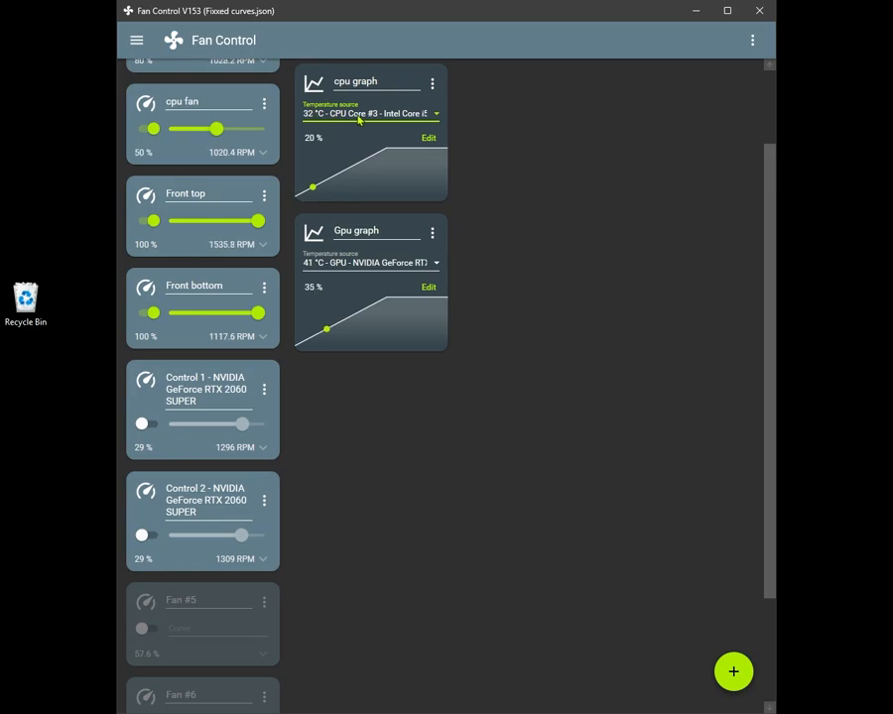
Delete the Flat curve example from the fan curves
scroll(460, 167, "up", 2)
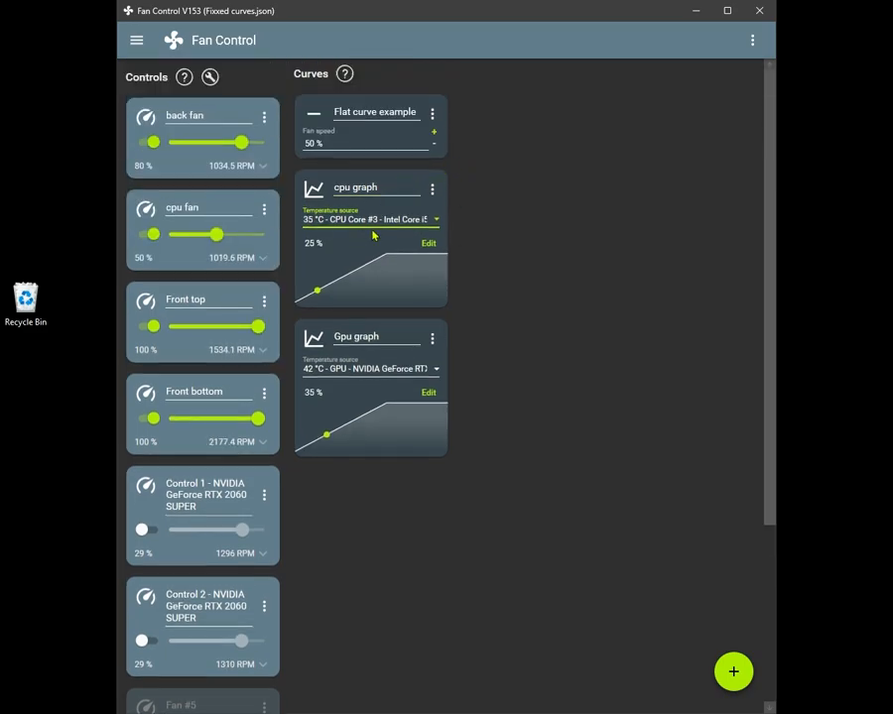
left_click(432, 113)
left_click(440, 170)
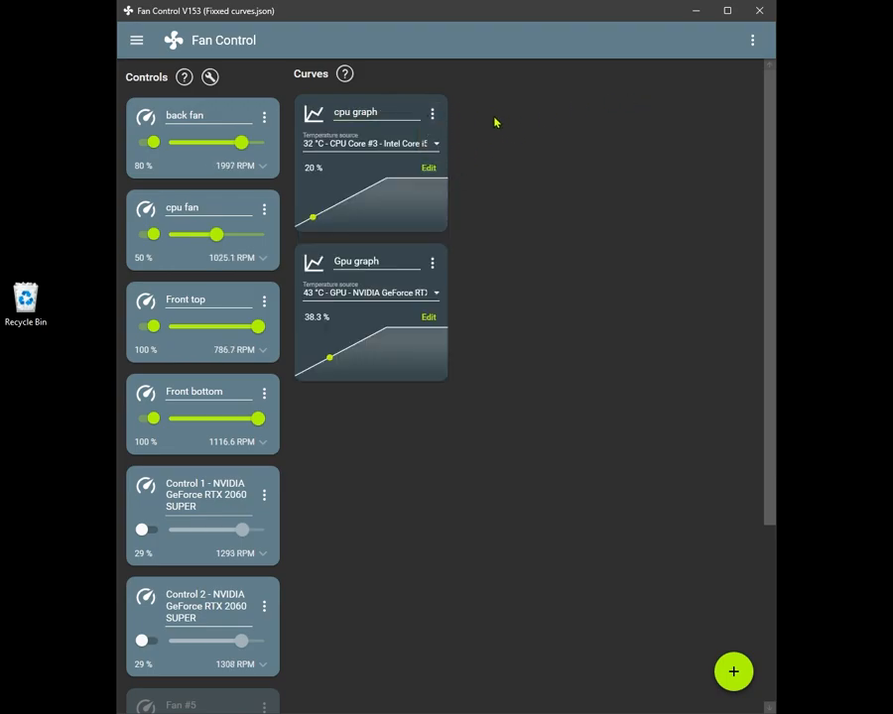
Edit the cpu graph curve, raising its 20 °C starting point to about 30%, and select the 80 °C point
left_click(428, 168)
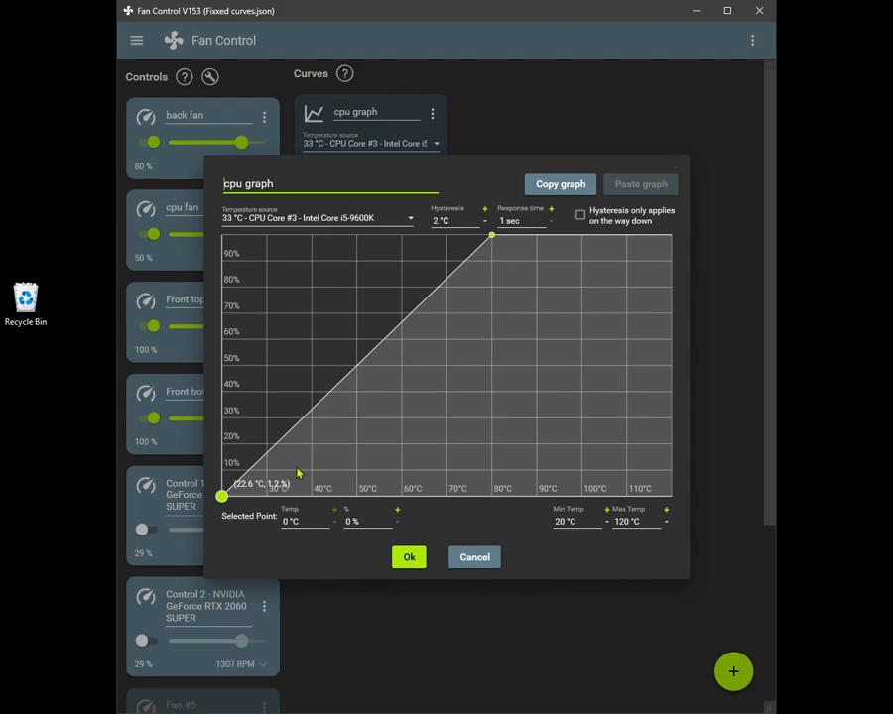
left_click_drag(220, 495, 221, 417)
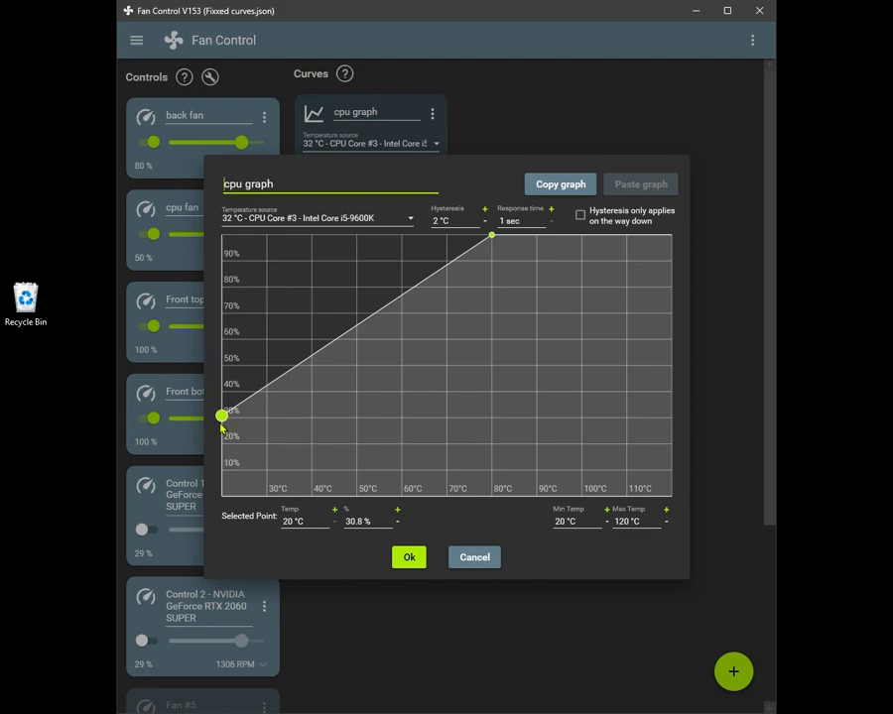
mouse_move(221, 416)
left_mouse_down()
mouse_move(222, 431)
mouse_move(201, 231)
mouse_move(194, 429)
mouse_move(195, 421)
mouse_move(222, 418)
left_mouse_up()
left_click(493, 236)
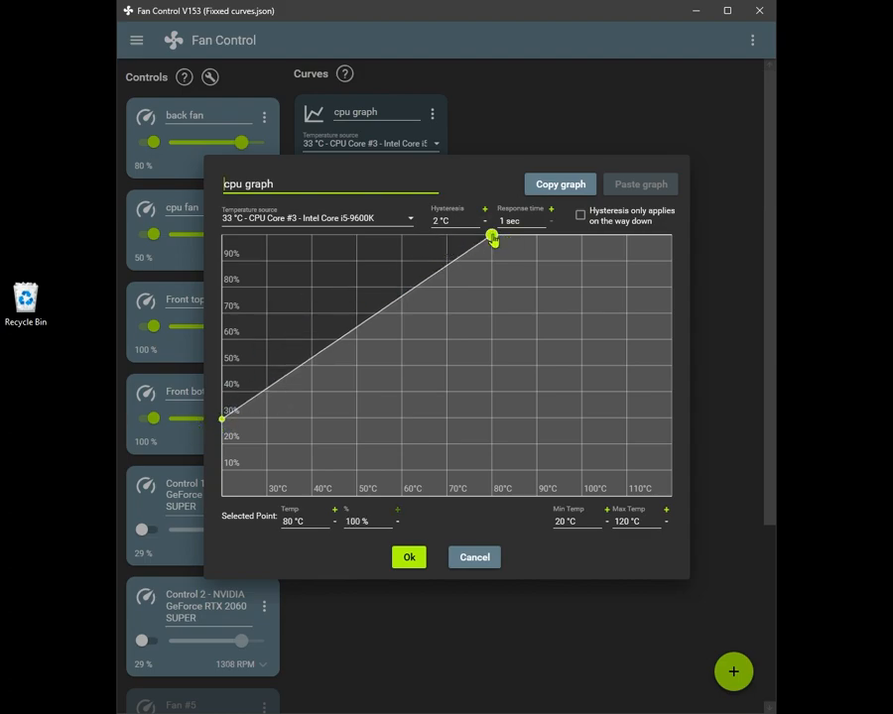
Set the cpu graph's maximum temperature to 100 °C, apply it and reopen the curve for editing
left_click(614, 521)
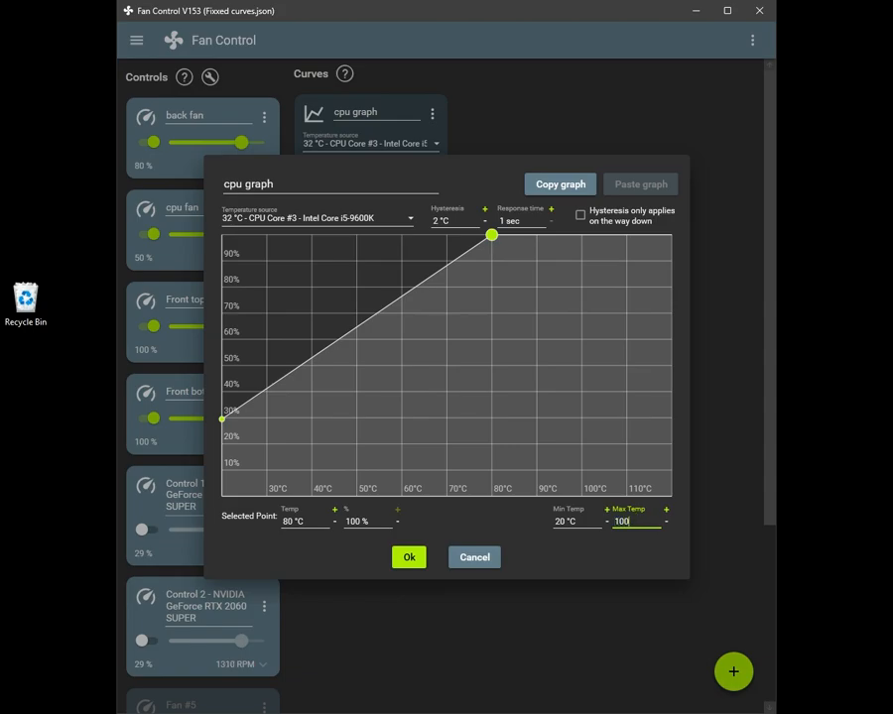
left_click(408, 557)
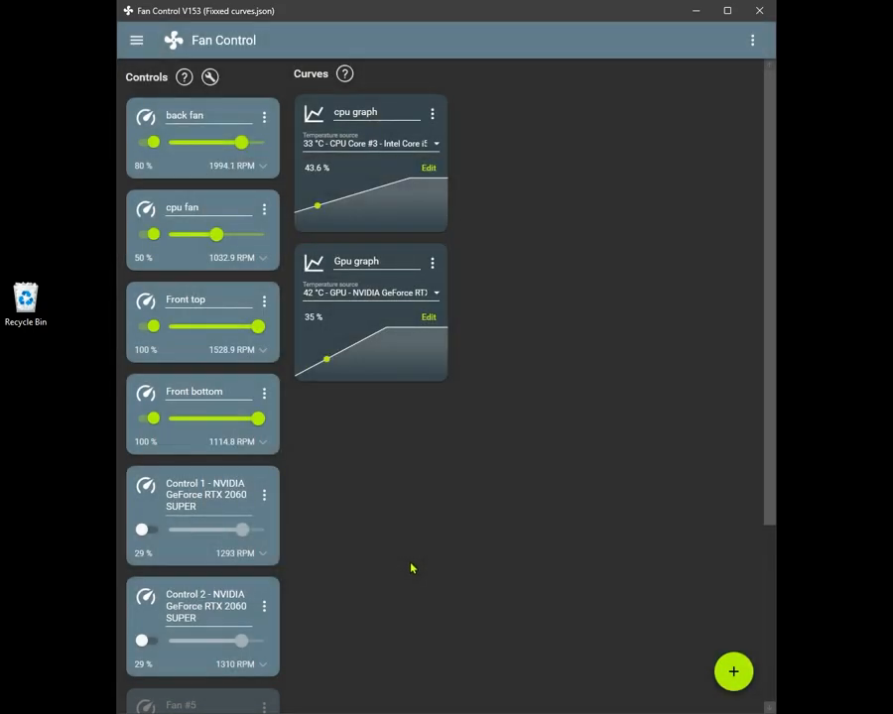
left_click(431, 168)
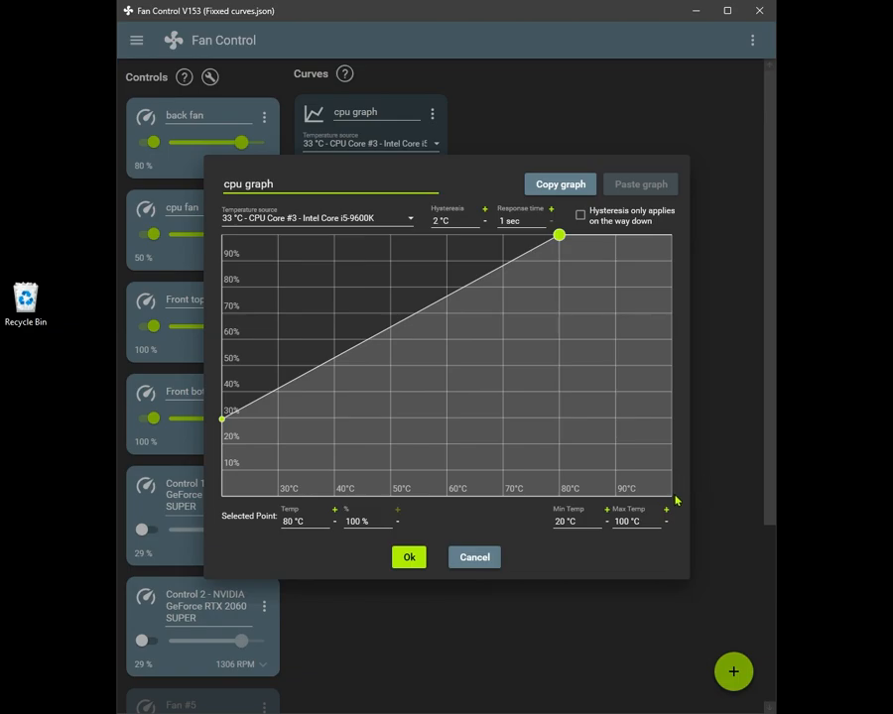
Move the cpu graph's 100% point to about 70 °C
left_click(222, 418)
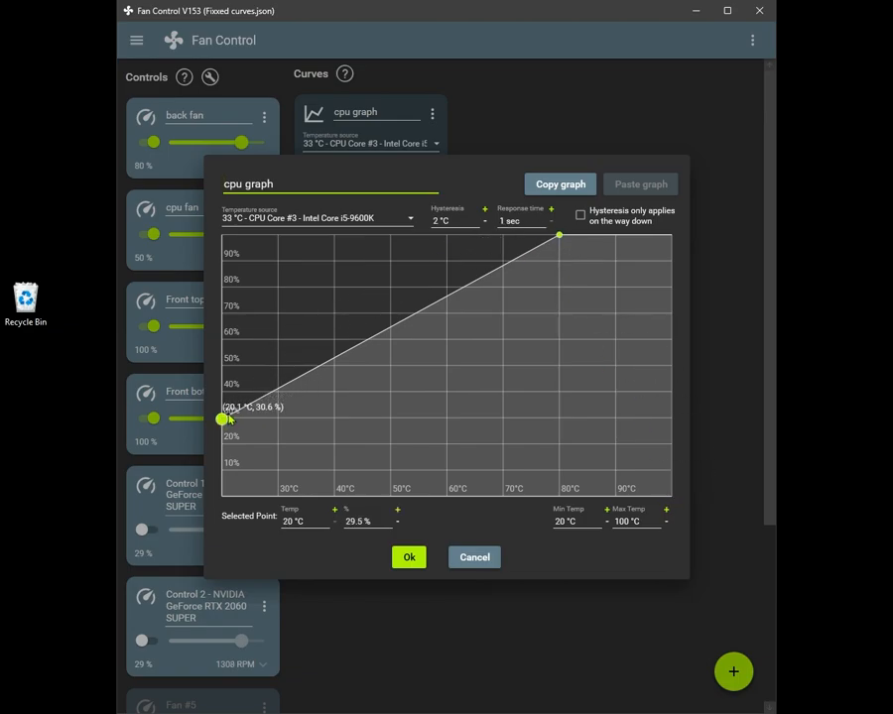
left_click(558, 238)
left_click_drag(558, 238, 505, 231)
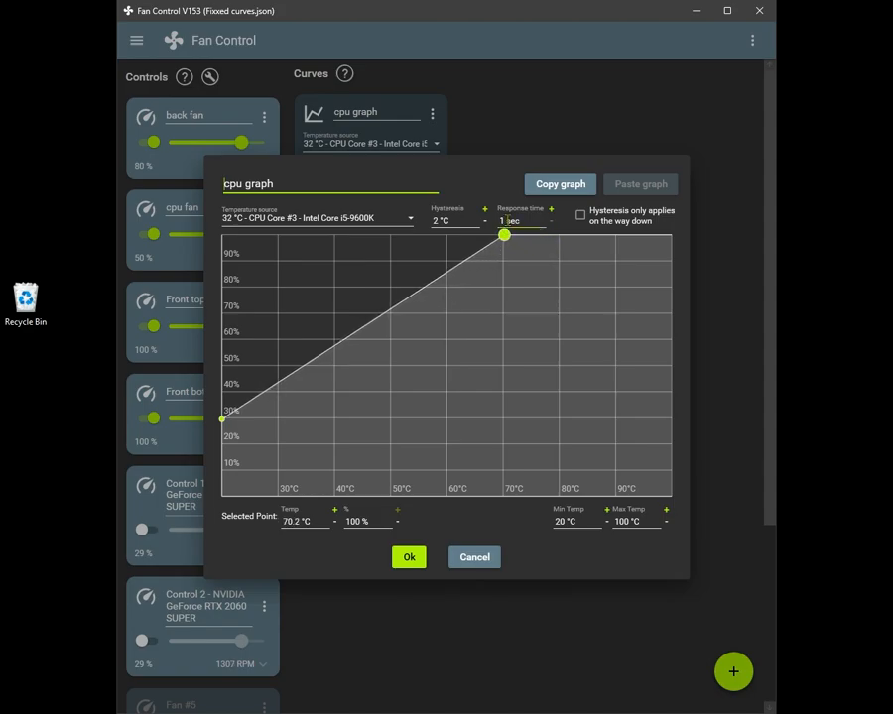
Add five intermediate points to the cpu graph at about 34, 44, 50, 56 and 64 °C, shaping a gradually steepening curve up to 100%
left_click(461, 264)
left_click_drag(463, 270, 476, 292)
left_click(420, 319)
left_click_drag(420, 319, 293, 420)
left_click_drag(384, 377, 387, 371)
left_click_drag(348, 407, 356, 394)
left_click_drag(293, 420, 300, 411)
left_click(427, 335)
left_click_drag(475, 290, 472, 292)
left_click_drag(513, 244, 503, 234)
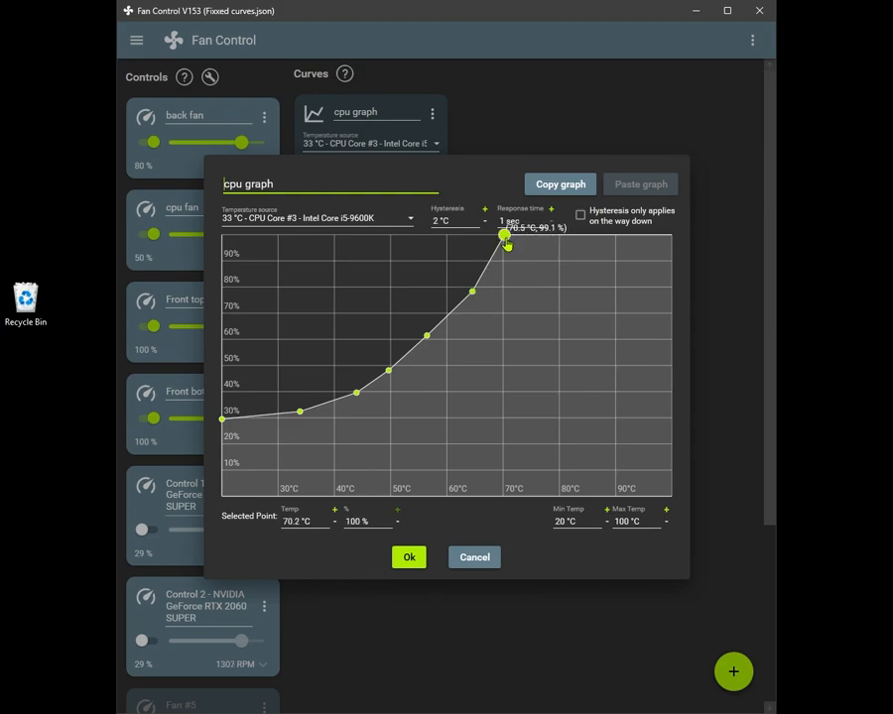
Check the cpu graph's curve points, then copy the graph and apply the curve
left_click(300, 410)
left_click(356, 393)
left_click(472, 292)
left_click(300, 410)
left_click(356, 393)
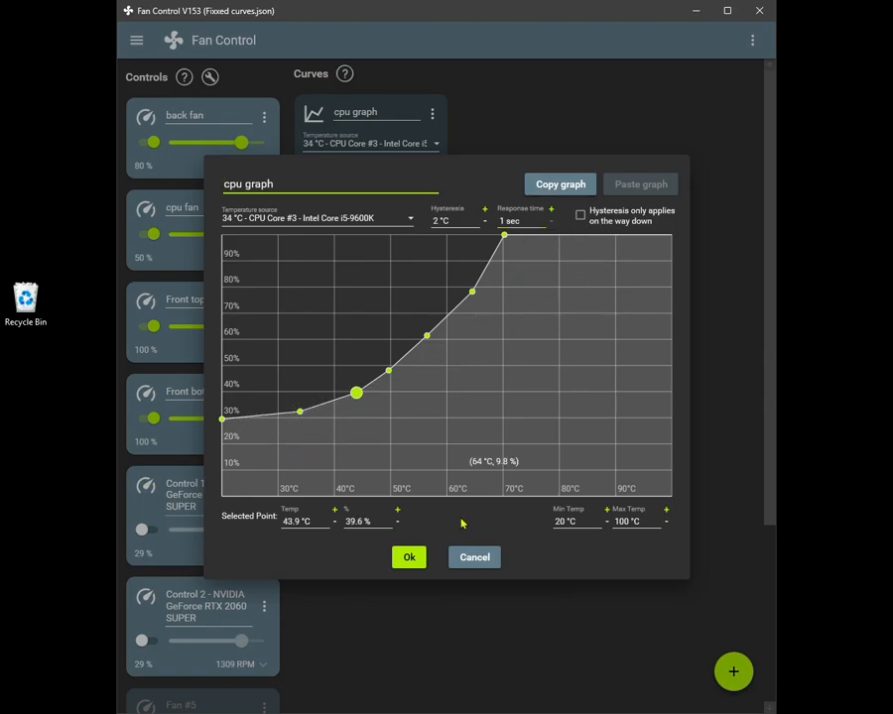
left_click(553, 188)
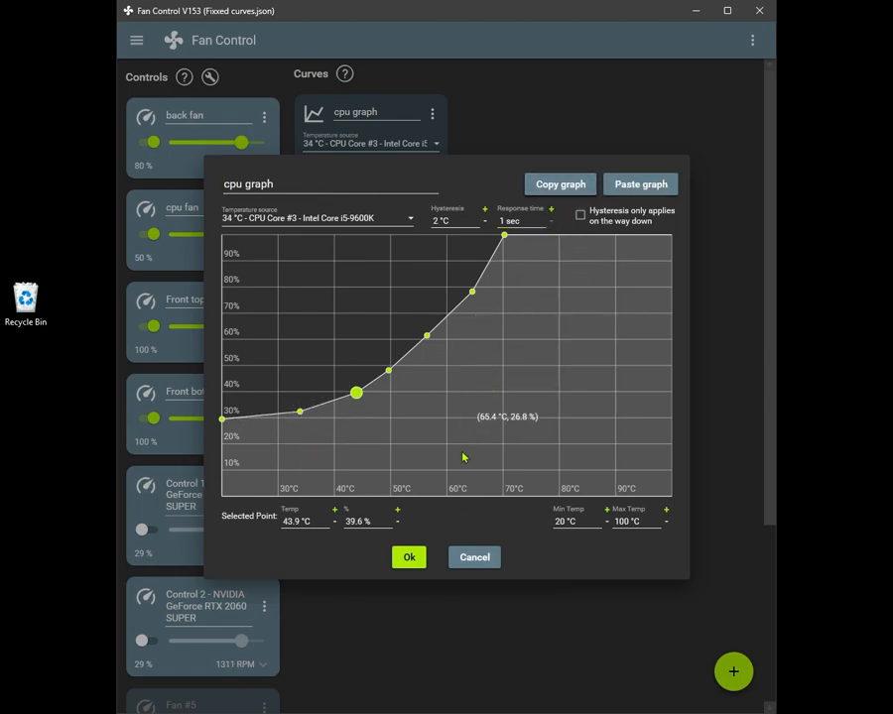
left_click(409, 556)
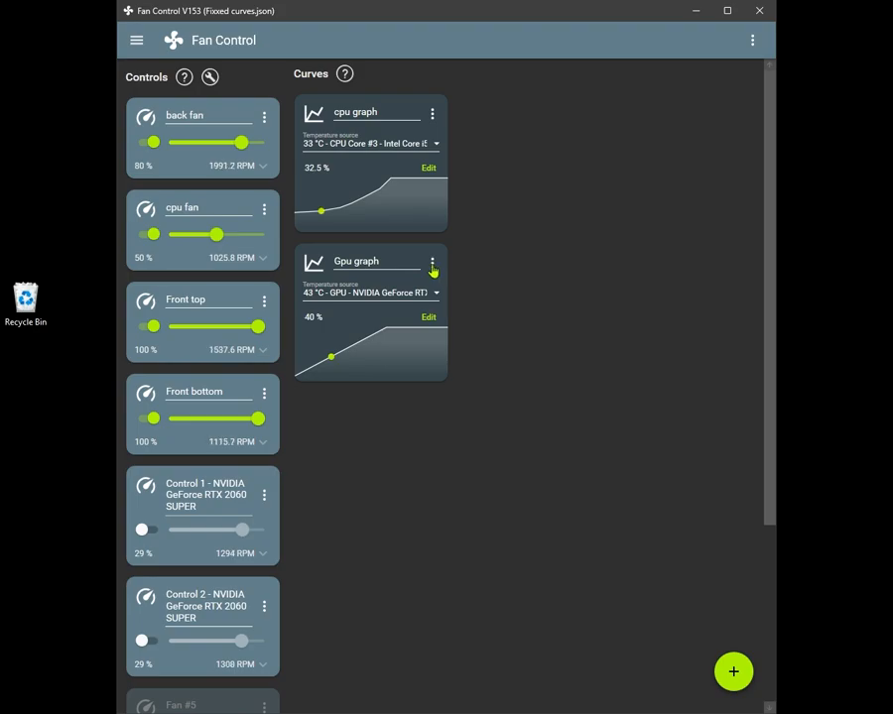
Paste the copied cpu graph into the Gpu graph curve and apply it
left_click(429, 317)
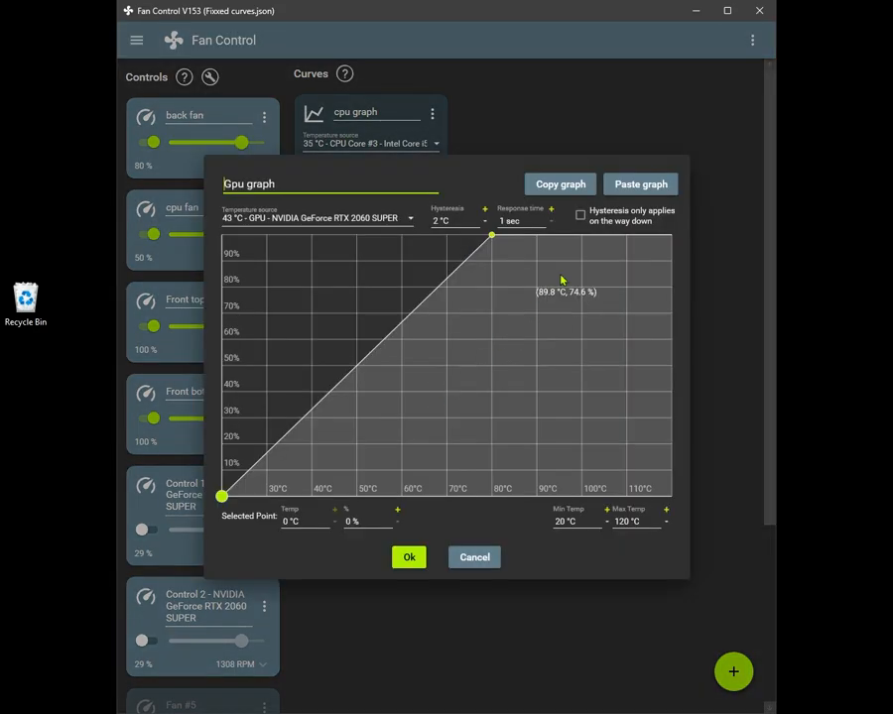
left_click(640, 186)
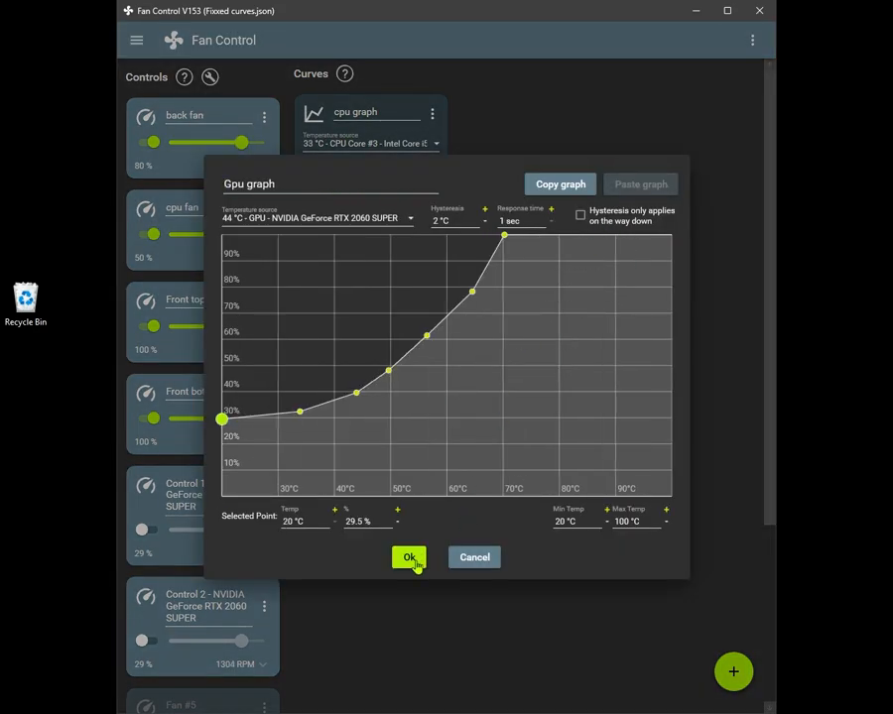
left_click(472, 290)
left_click(222, 419)
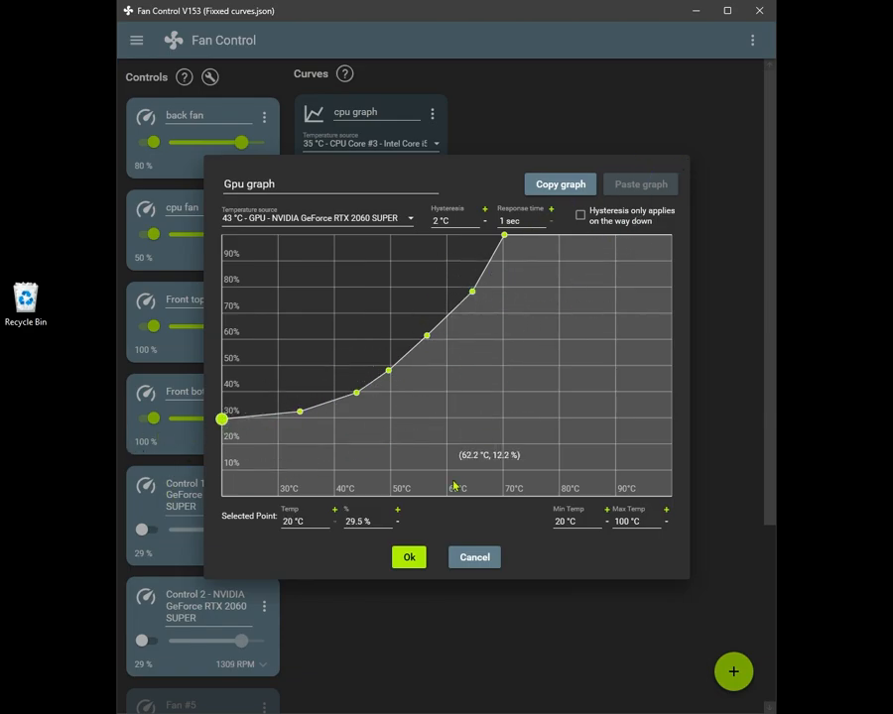
left_click(408, 557)
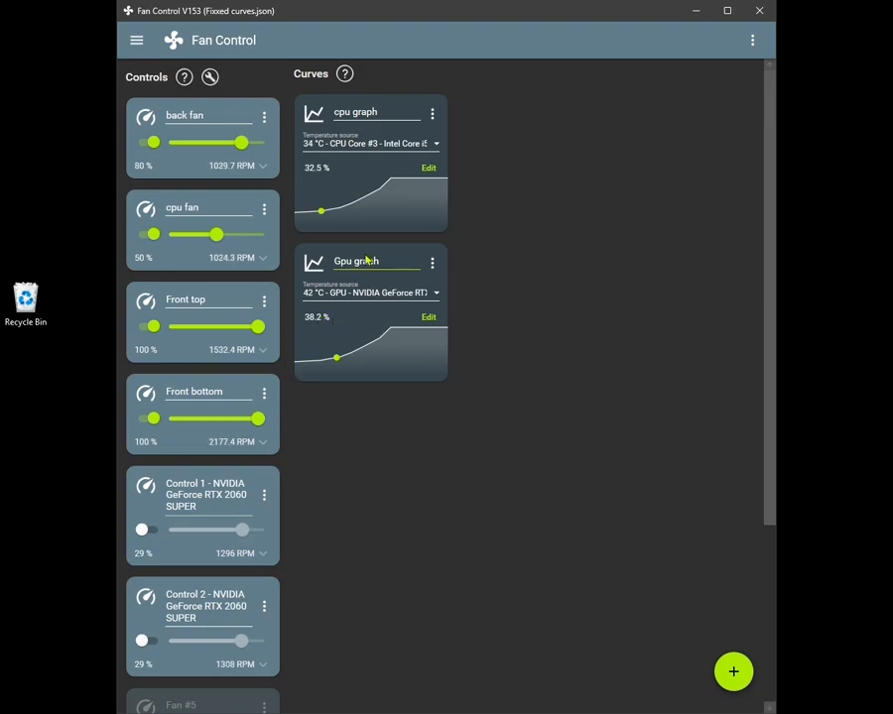
Disable manual control for the Front bottom fan and assign it the Gpu graph curve
left_click(154, 420)
left_click(154, 420)
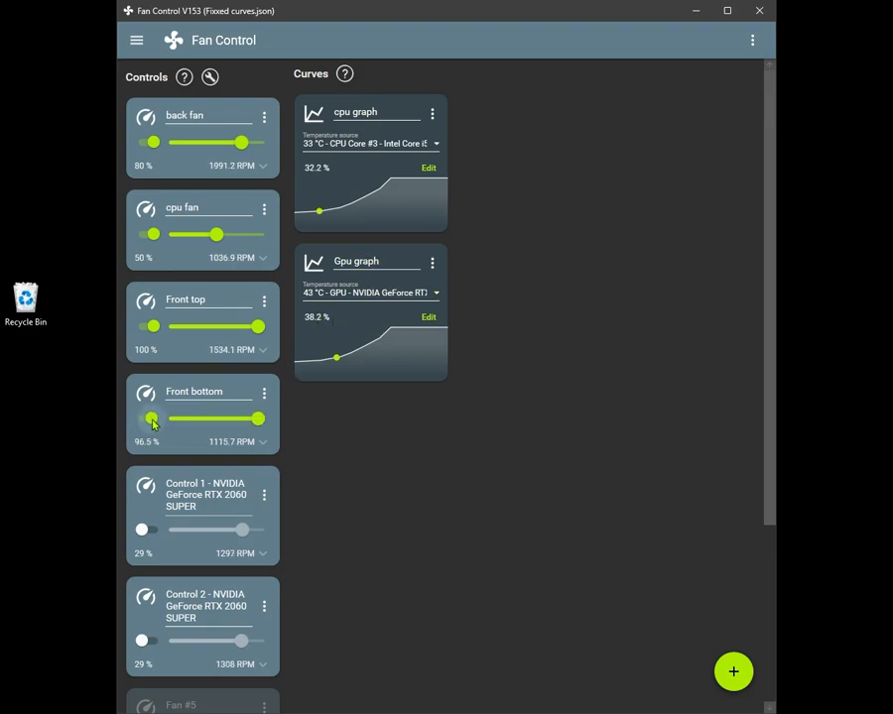
left_click(264, 394)
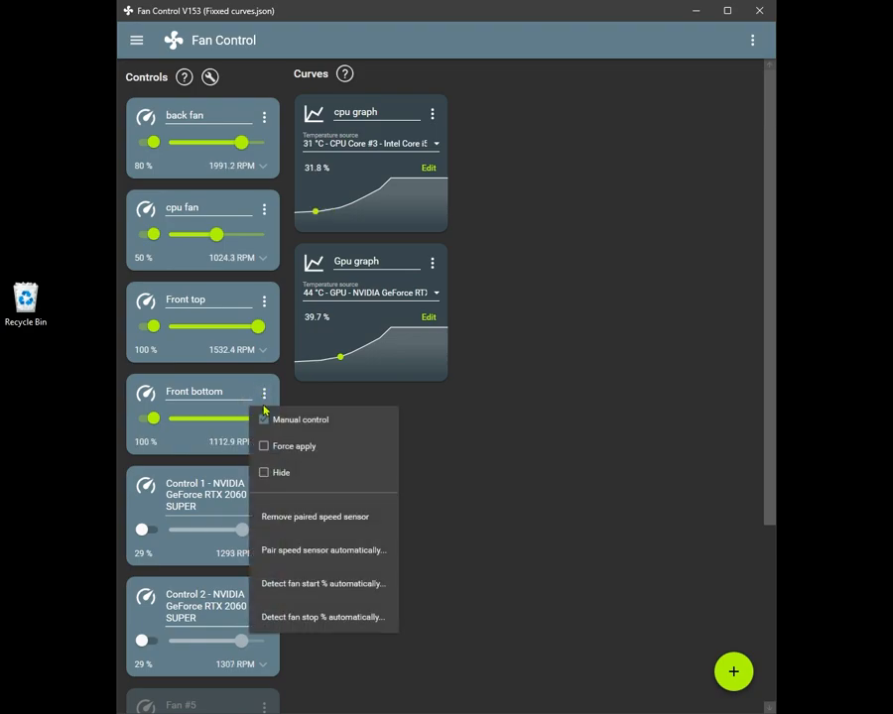
left_click(265, 421)
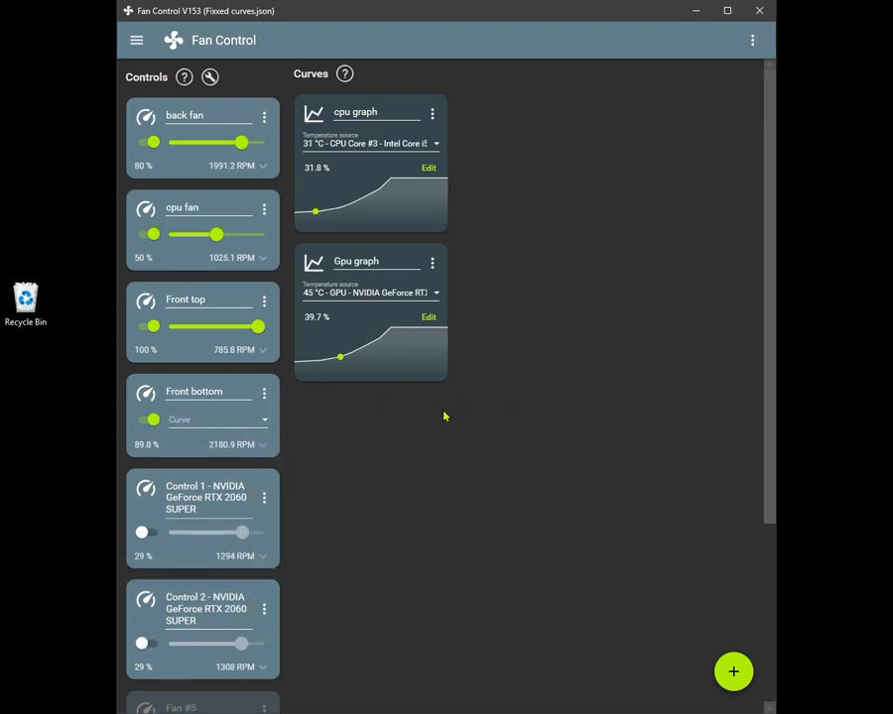
left_click(264, 423)
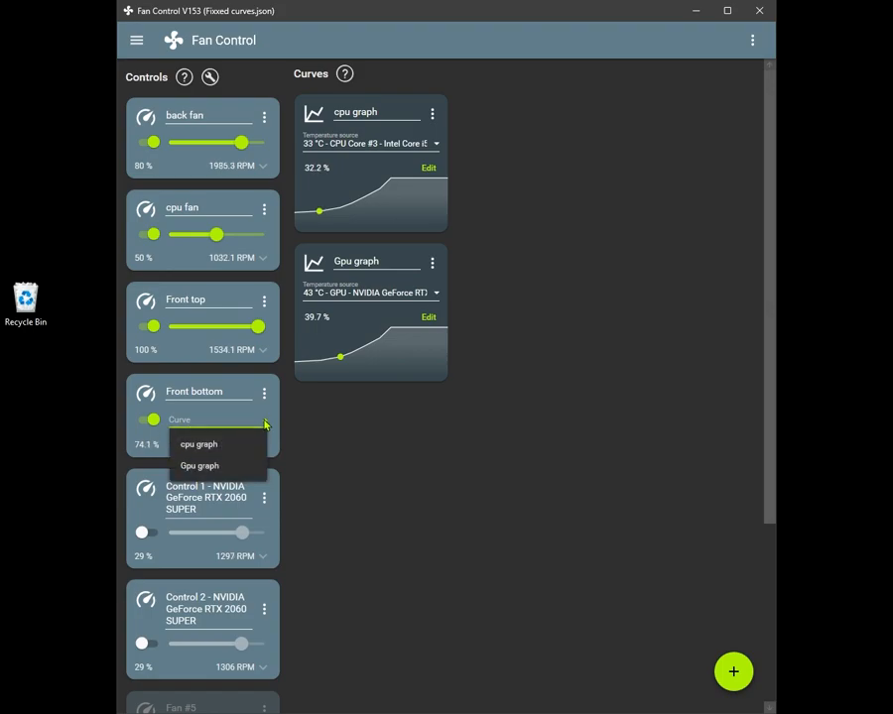
left_click(238, 466)
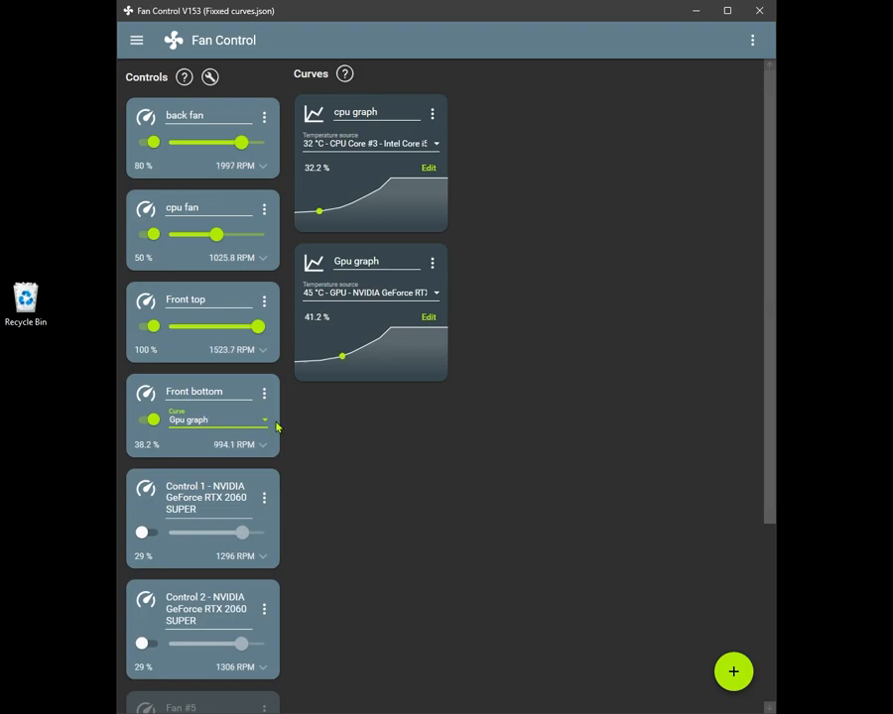
Disable manual control for the Front top fan and assign it the cpu graph curve
left_click(264, 303)
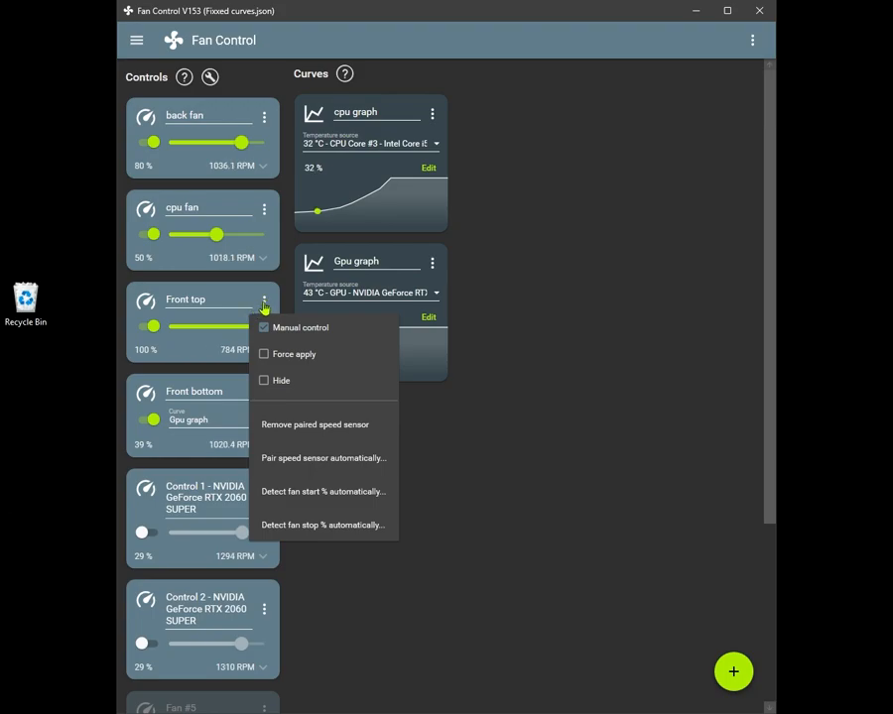
left_click(183, 346)
left_click(265, 303)
left_click(264, 328)
left_click(264, 328)
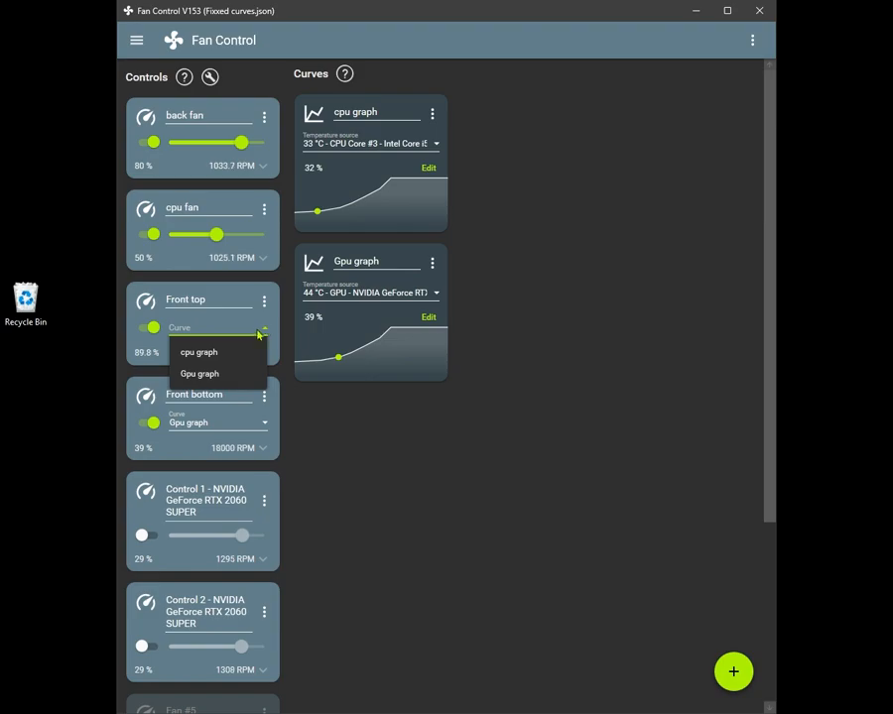
left_click(199, 353)
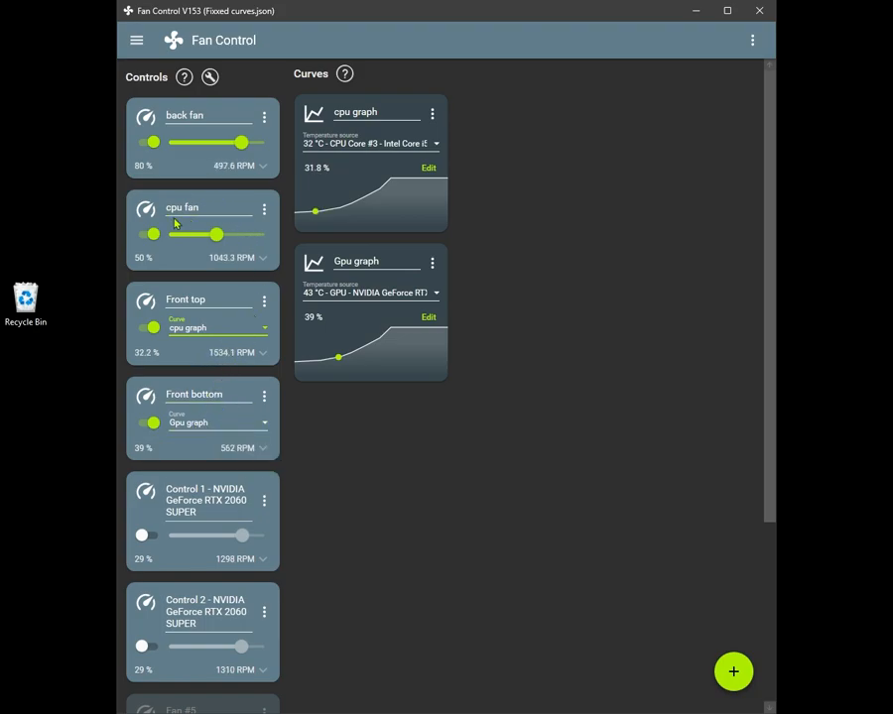
Disable manual control for the cpu fan and assign it the cpu graph curve
left_click(264, 211)
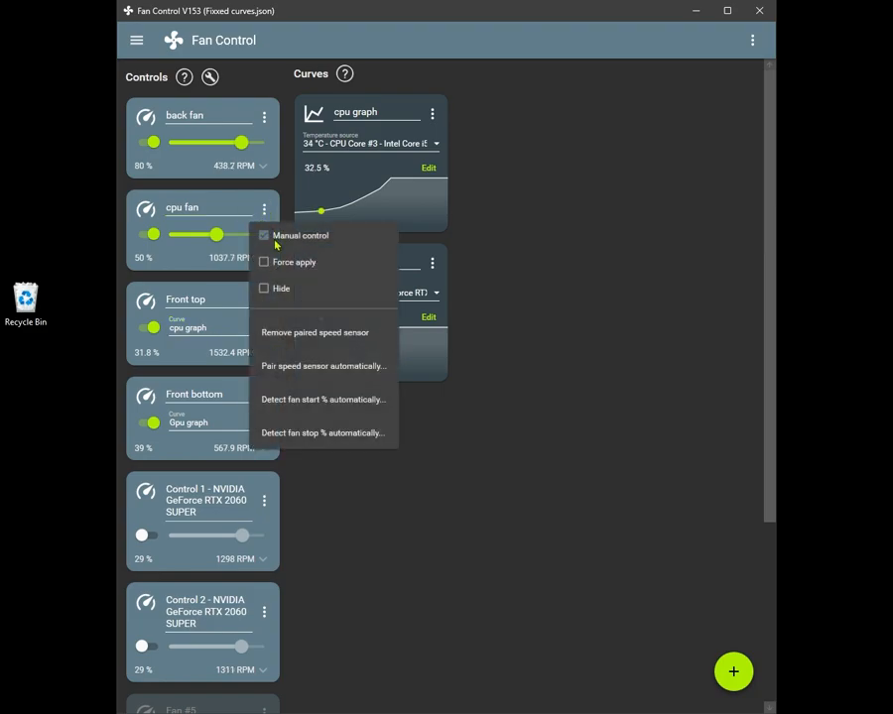
left_click(275, 245)
left_click(266, 239)
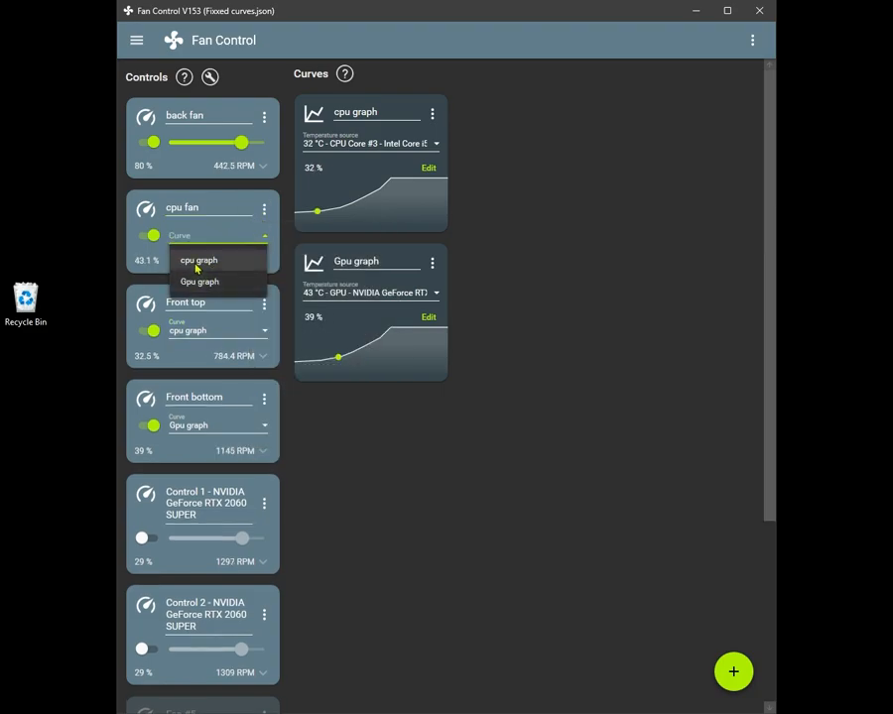
left_click(197, 265)
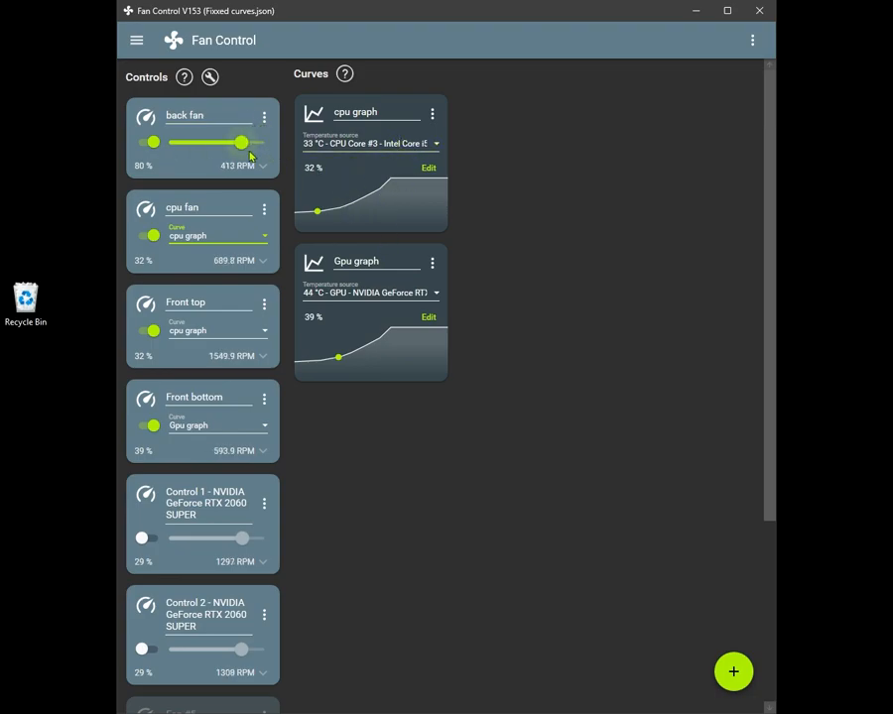
left_click(265, 118)
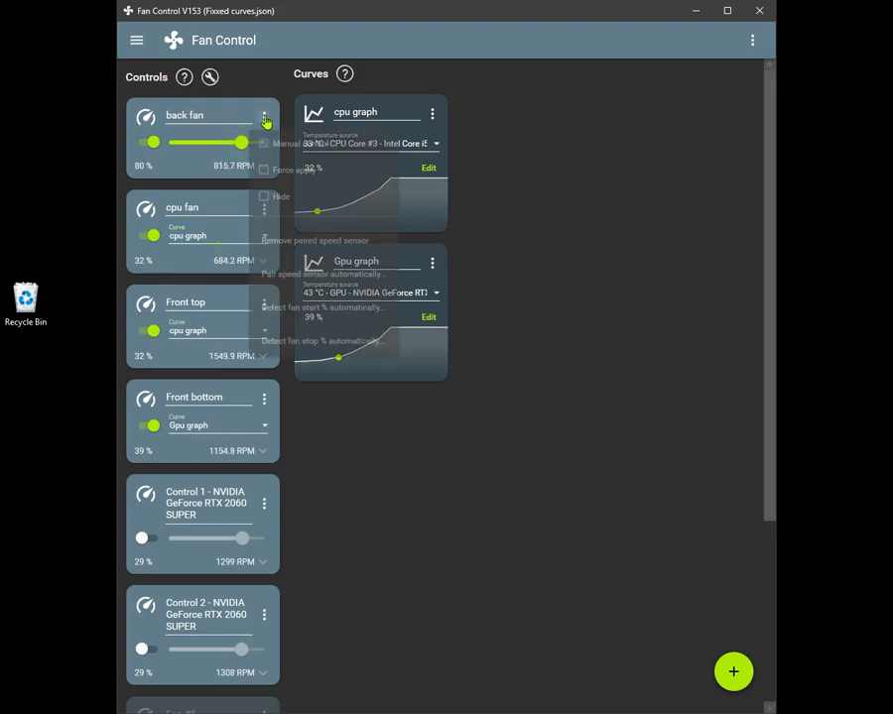
left_click(266, 120)
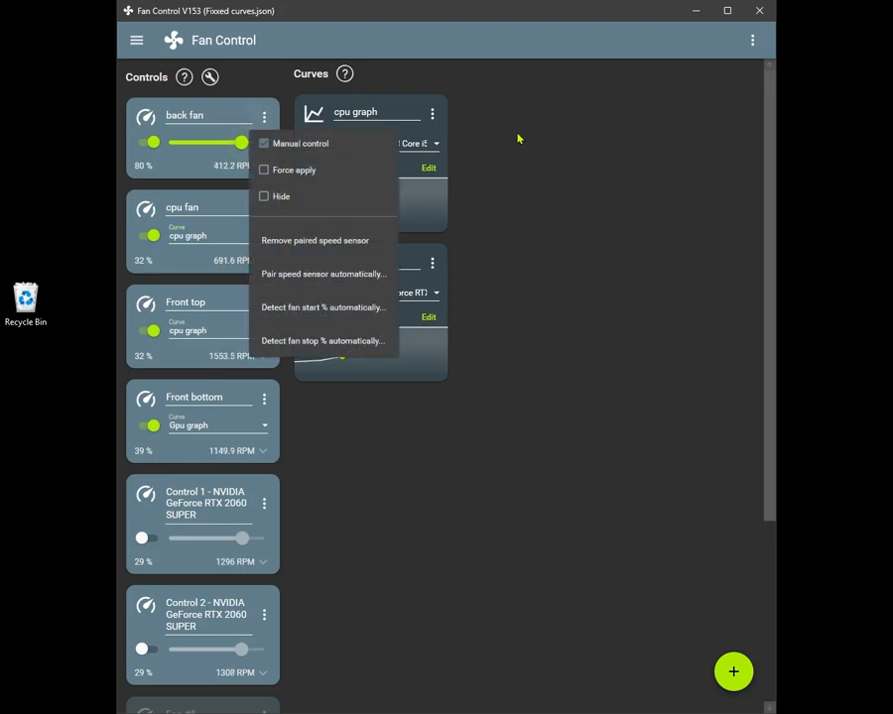
left_click(555, 185)
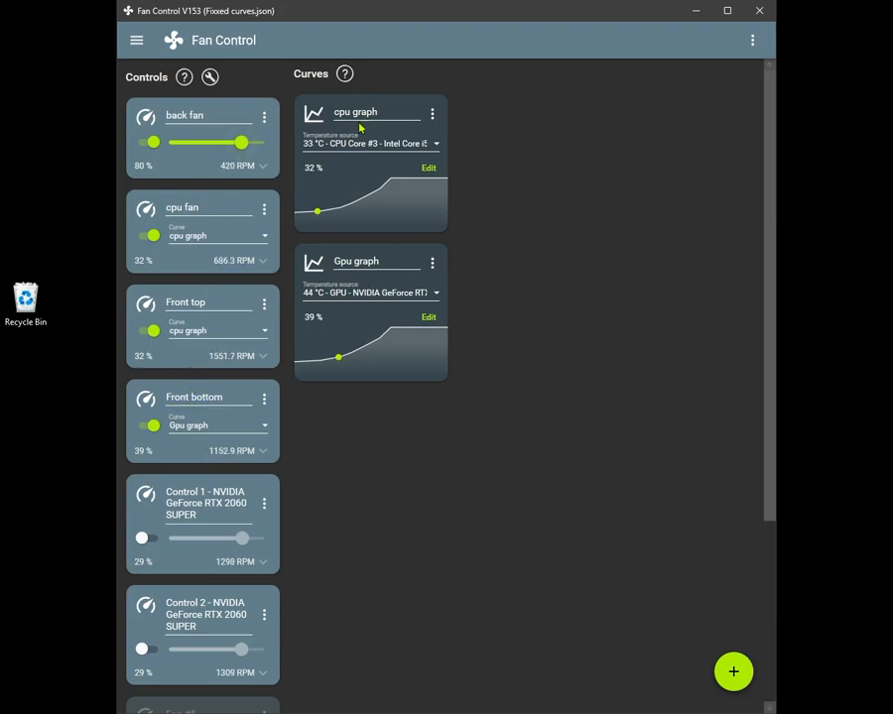
Save the setup as a new configuration named "Linked fan speed"
left_click(752, 49)
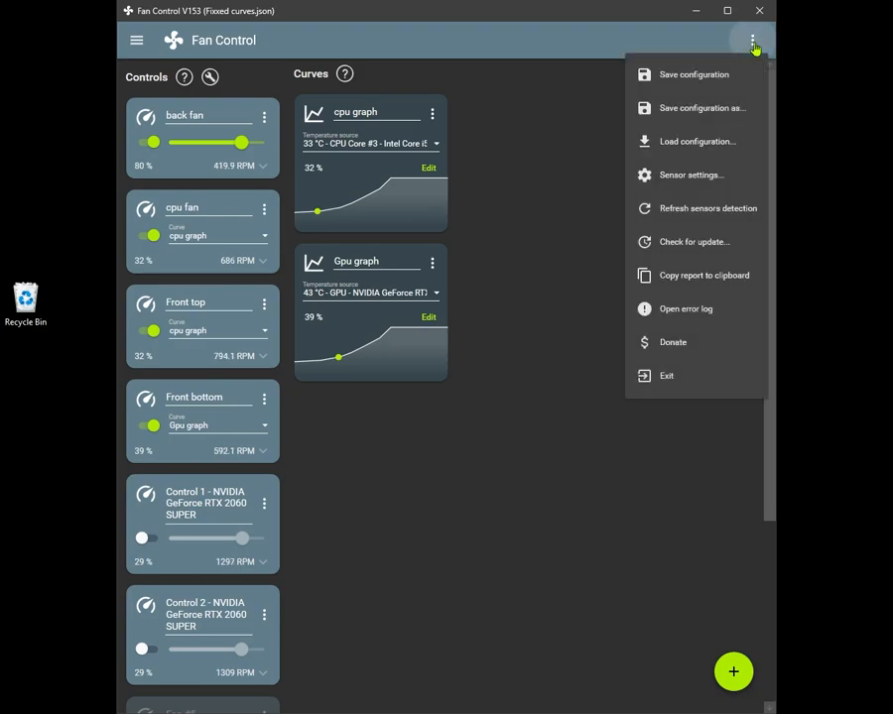
left_click(687, 113)
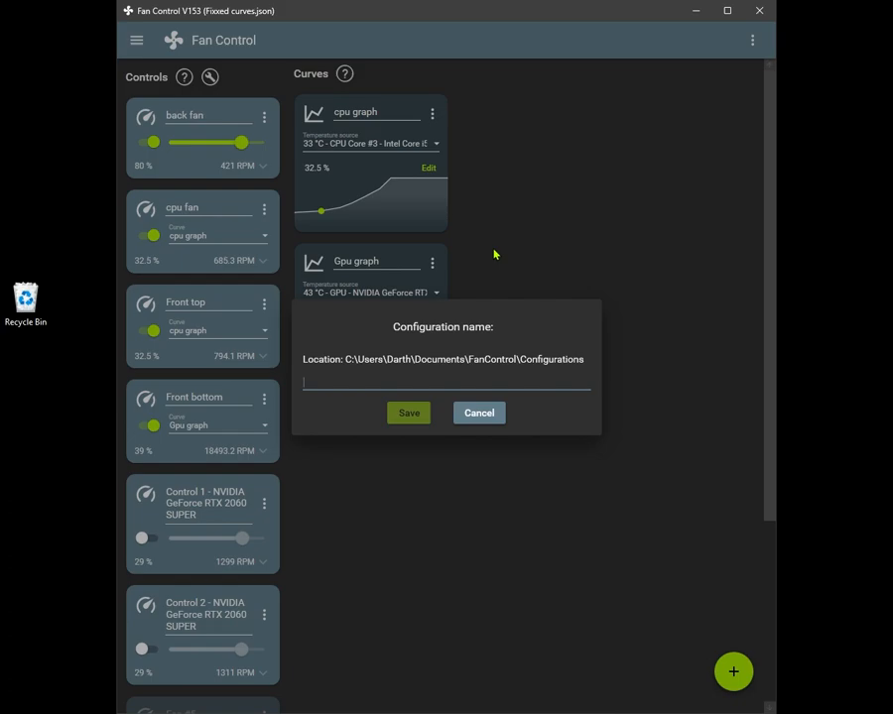
type("Ficef")
key("BackSpace")
type("d")
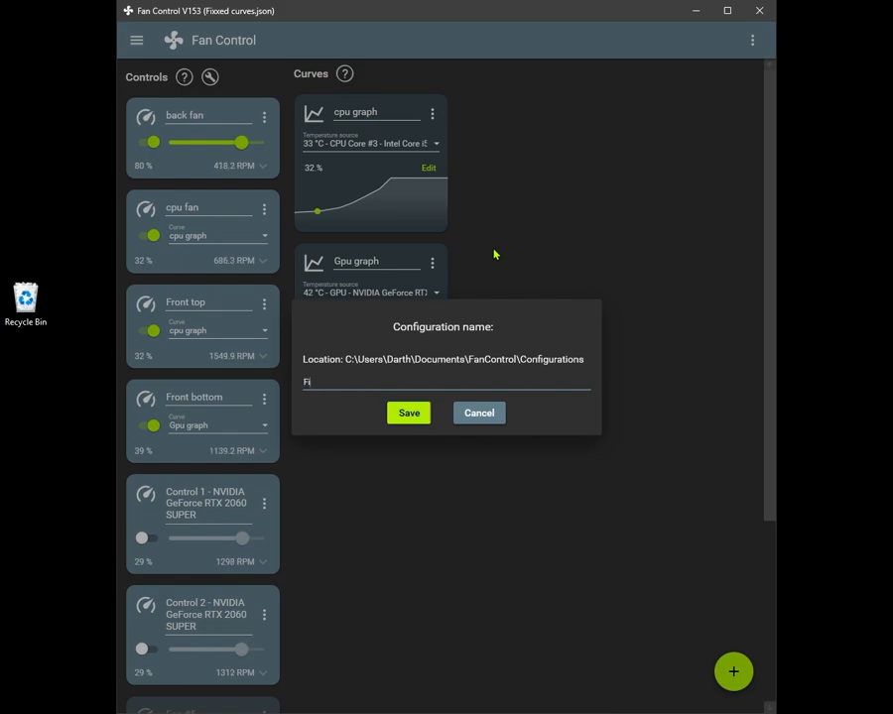
type("xed fan speed")
left_click_drag(324, 382, 265, 390)
type("Linked")
left_click(413, 415)
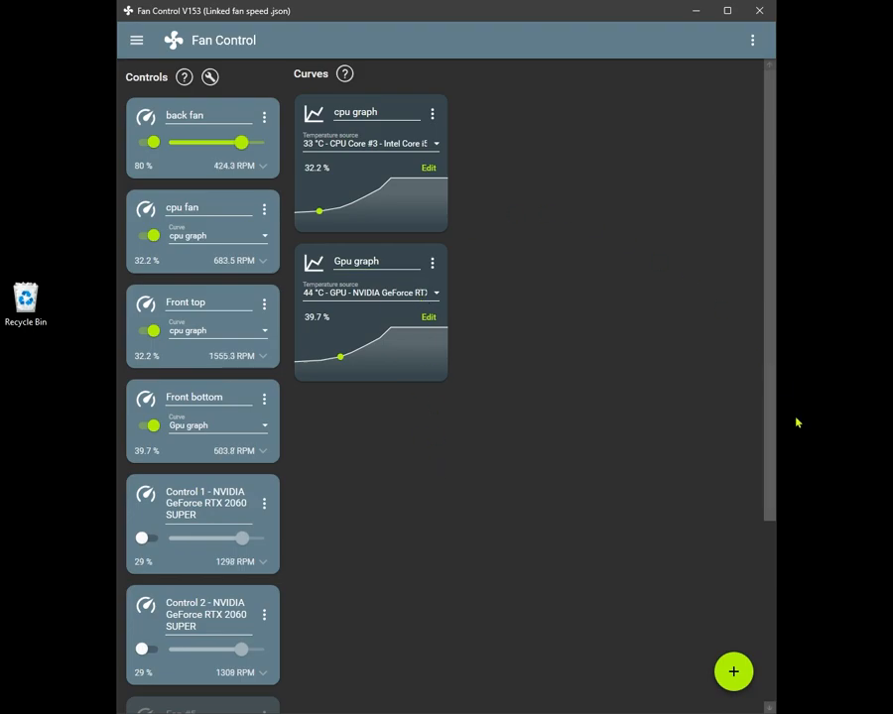
left_click(709, 697)
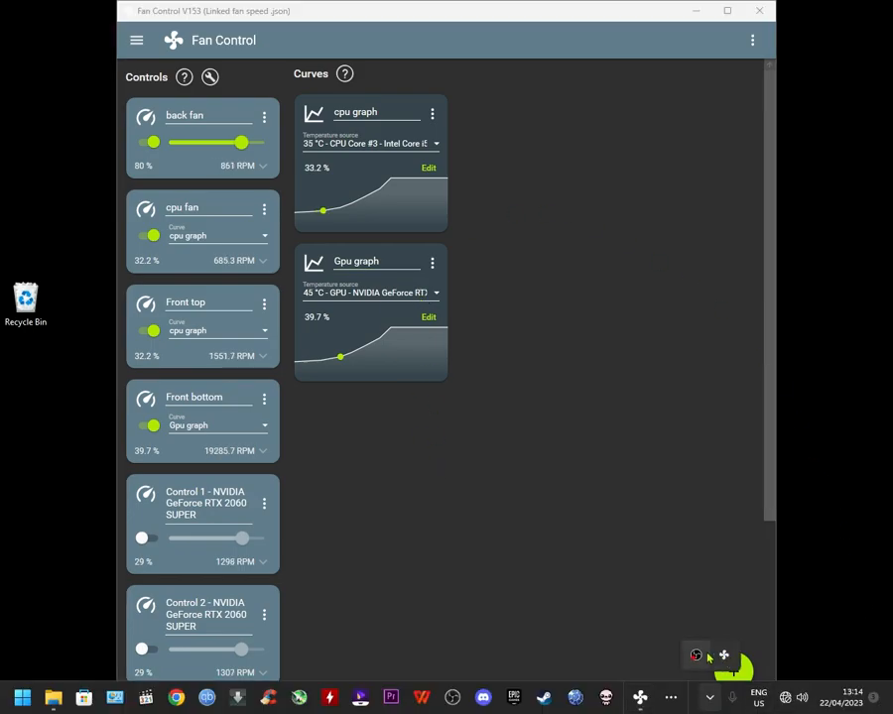
right_click(696, 654)
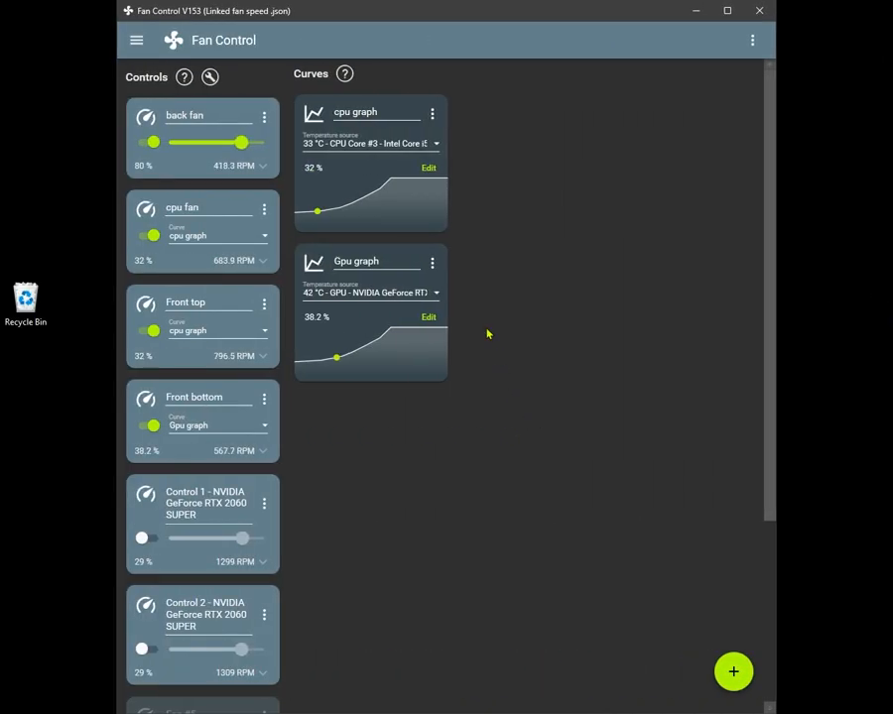
Turn off the controls for the Front bottom, Front top, cpu and back fans
left_click(148, 426)
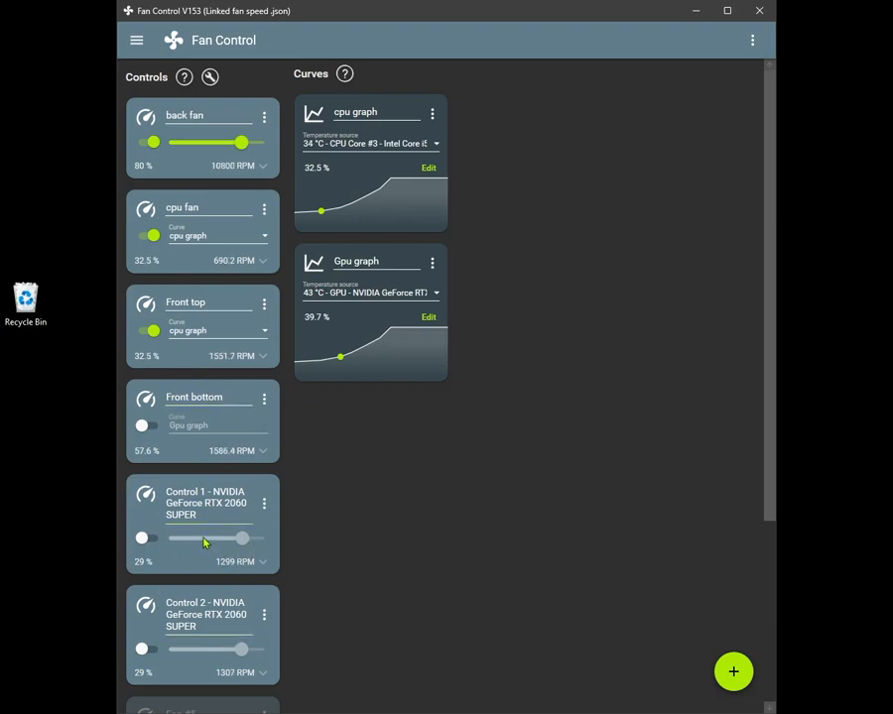
left_click(153, 332)
left_click(154, 236)
left_click(149, 142)
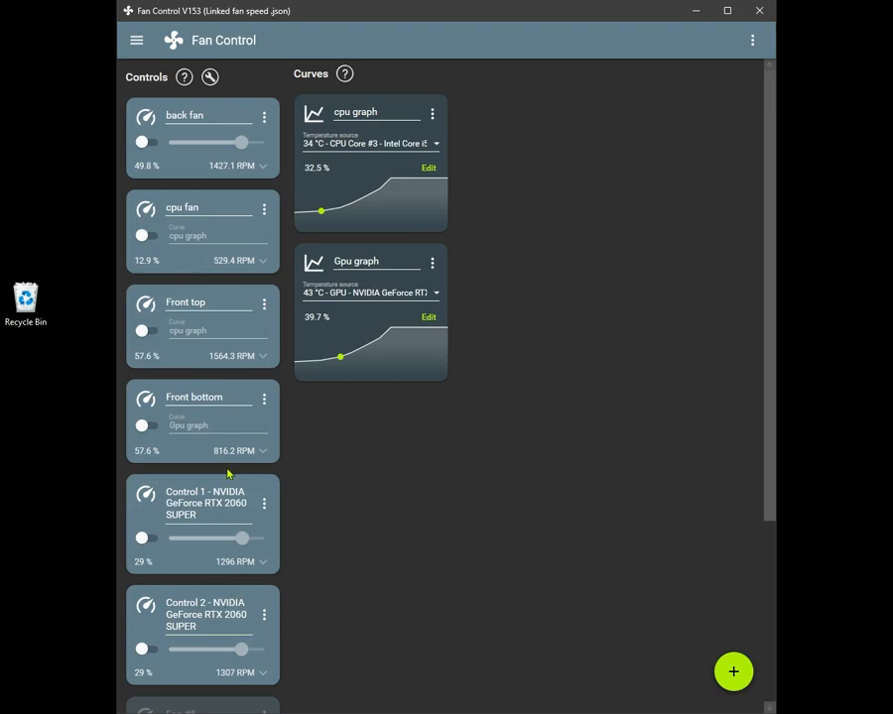
Turn the back fan, cpu fan, Front top and Front bottom controls back on
left_click(145, 141)
left_click(147, 235)
left_click(146, 330)
left_click(147, 425)
Enable Control 1 - NVIDIA GeForce RTX 2060 SUPER and collapse its detail settings
left_click(150, 518)
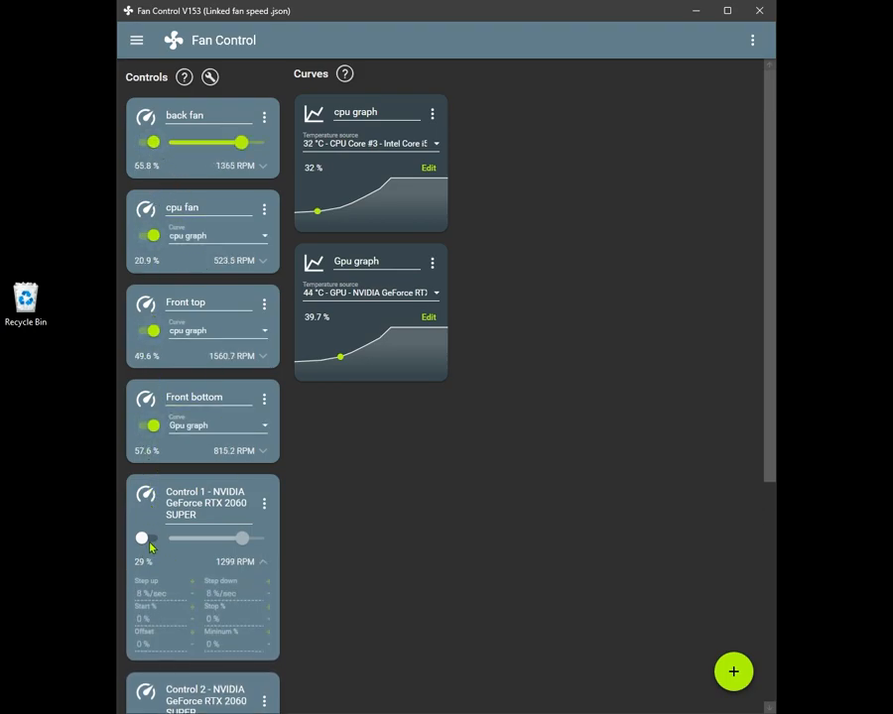
left_click(147, 538)
left_click(264, 561)
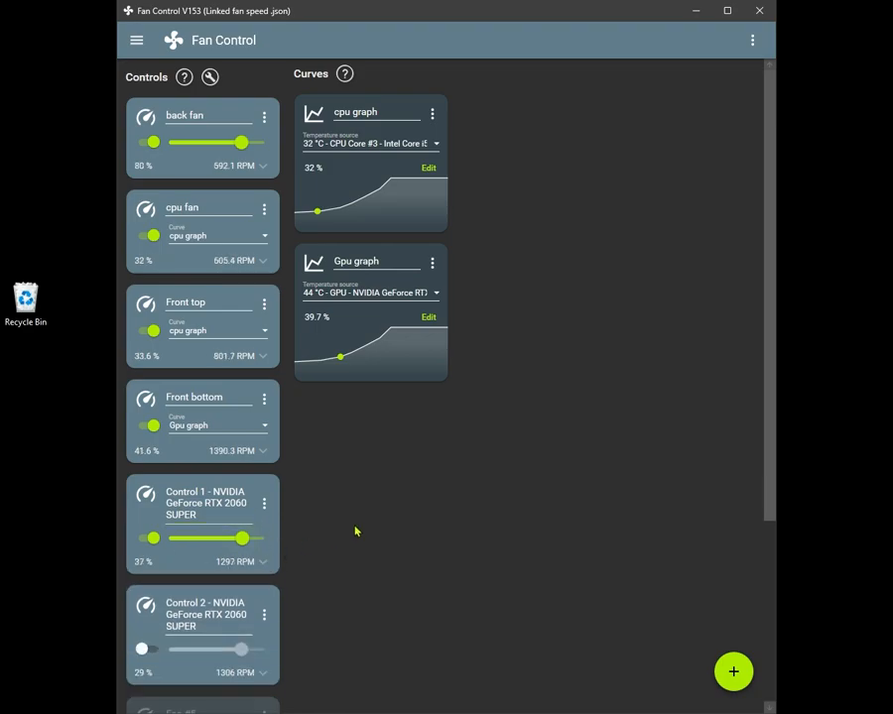
Add an Auto (BETA) fan curve and name it "Auto cpu"
left_click(731, 666)
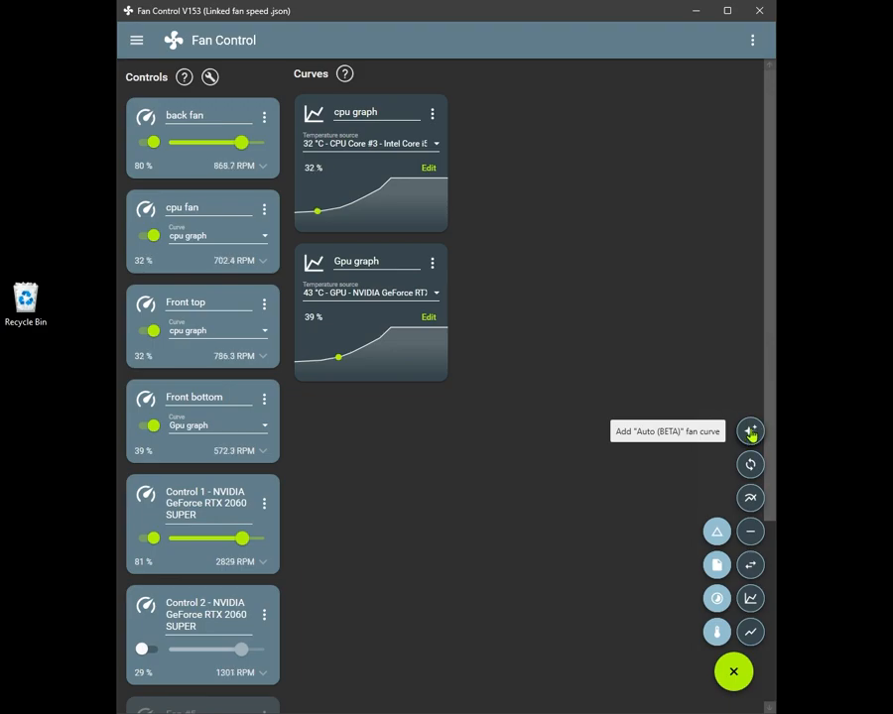
left_click(751, 433)
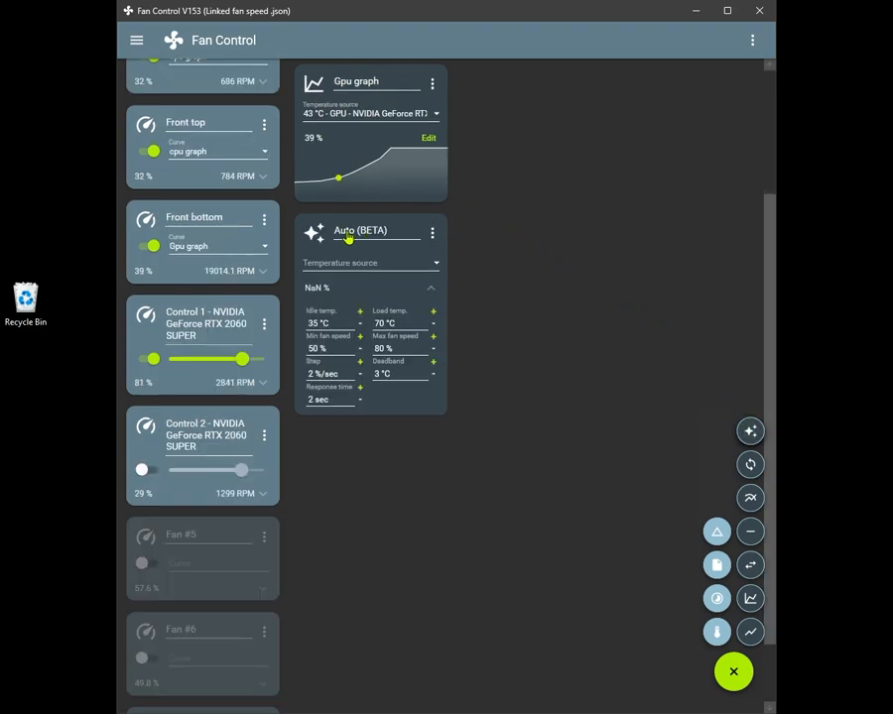
left_click(394, 231)
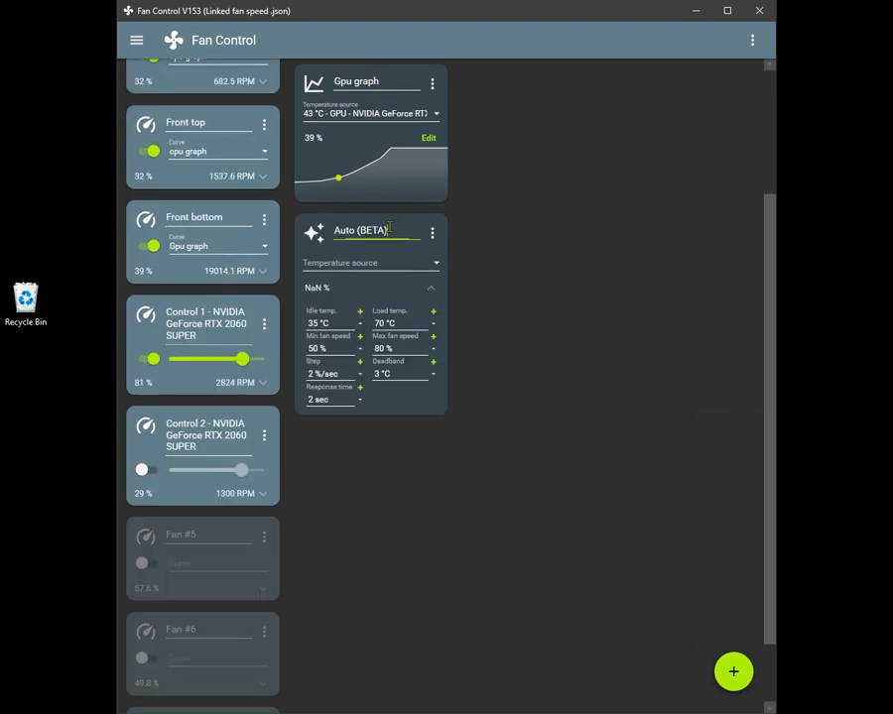
left_click_drag(394, 231, 331, 231)
type("Auto cp")
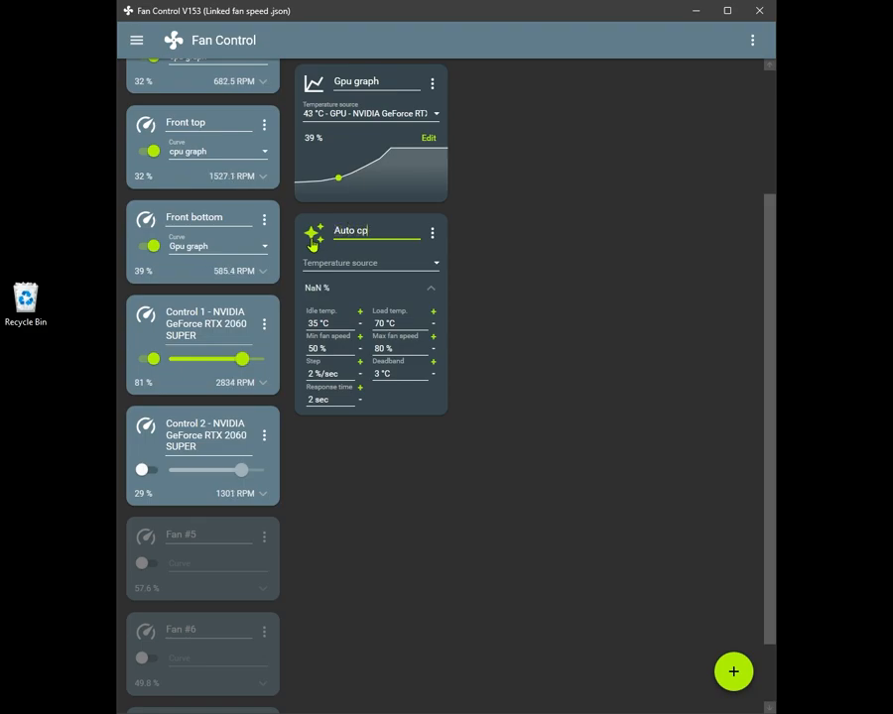
Set the Auto cpu curve's temperature source to CPU Core #3 - Intel Core i5-9600K and collapse its settings
left_click(349, 265)
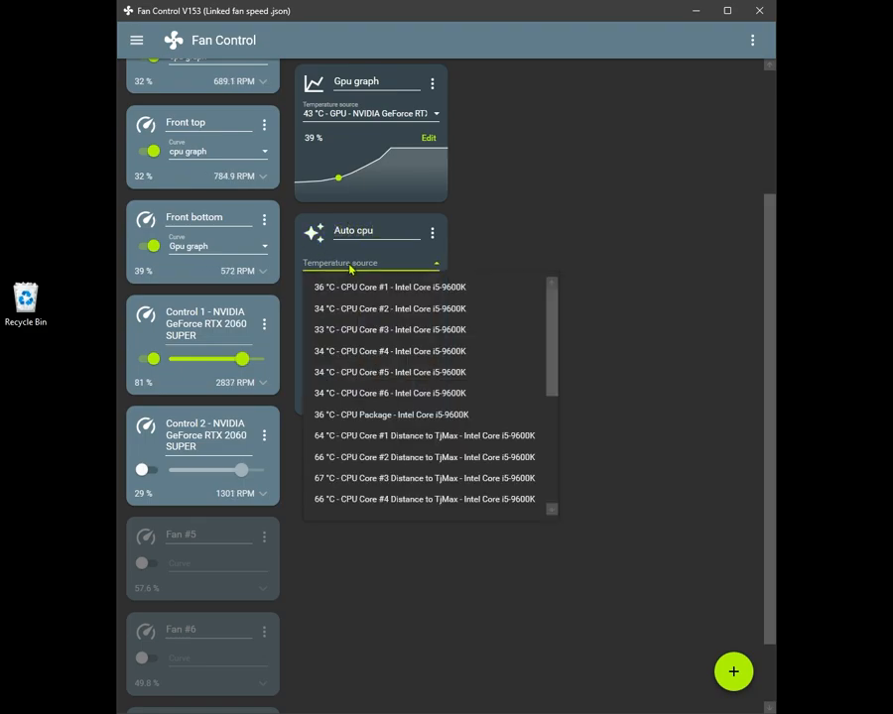
left_click(387, 330)
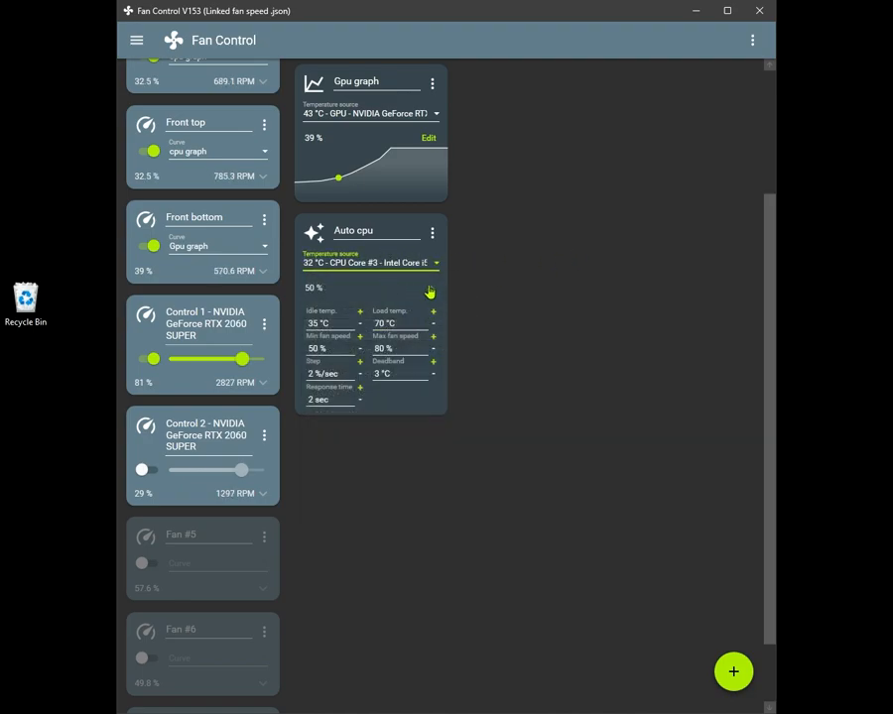
left_click(433, 289)
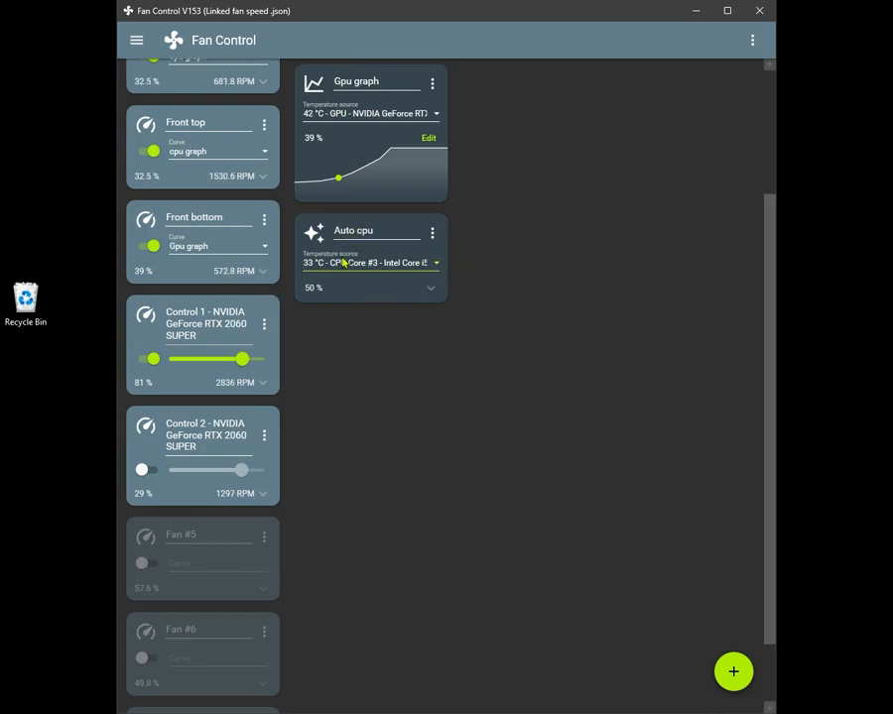
Add a second Auto (BETA) fan curve and name it "Auto Gpu"
scroll(285, 199, "up", 2)
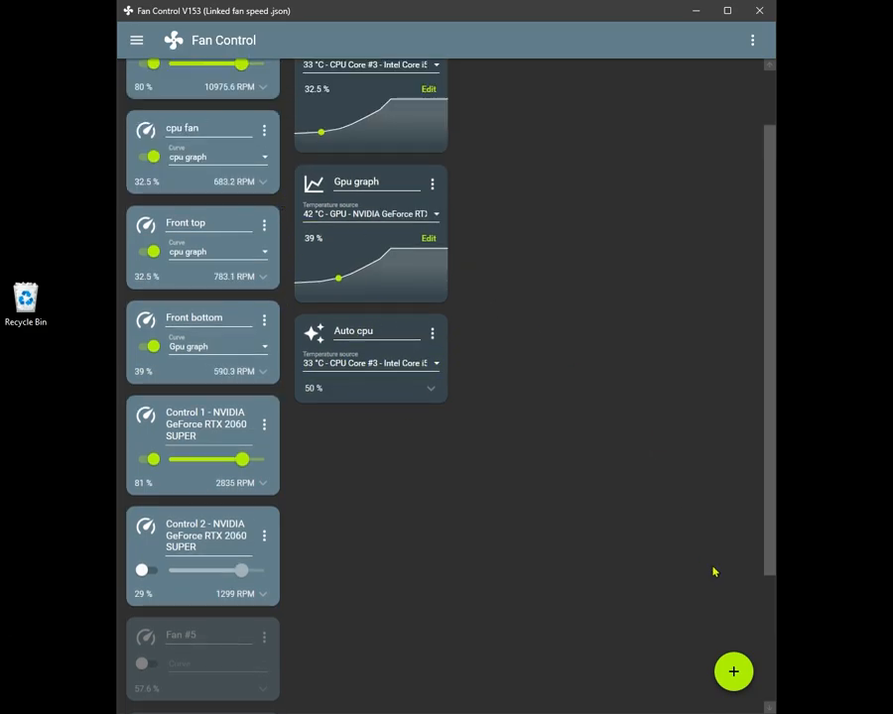
left_click(745, 671)
left_click(749, 430)
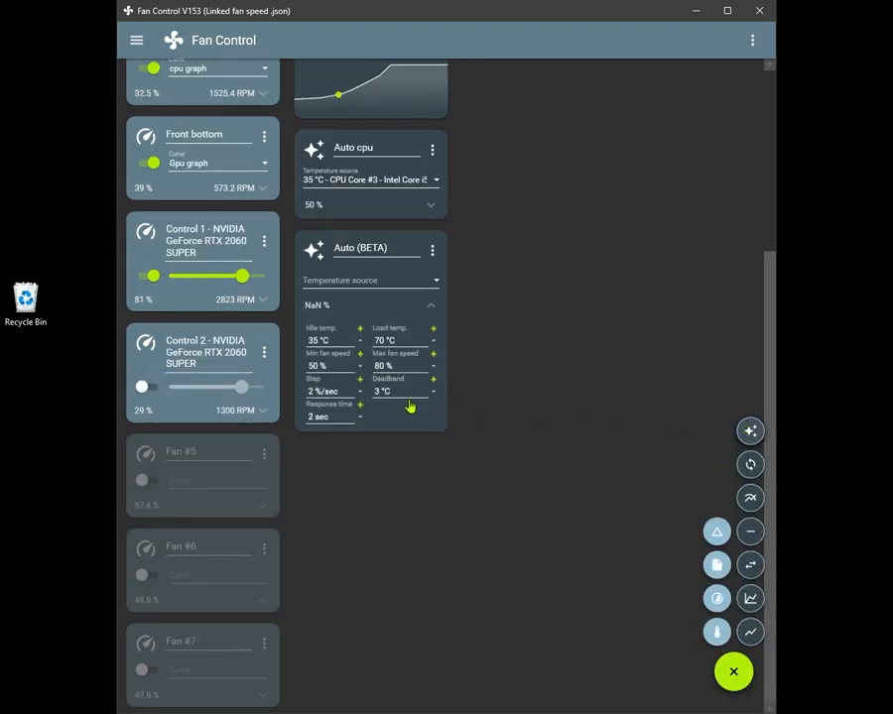
left_click(393, 249)
mouse_move(371, 250)
left_mouse_down()
mouse_move(350, 249)
mouse_move(360, 250)
left_mouse_up()
type("Gp")
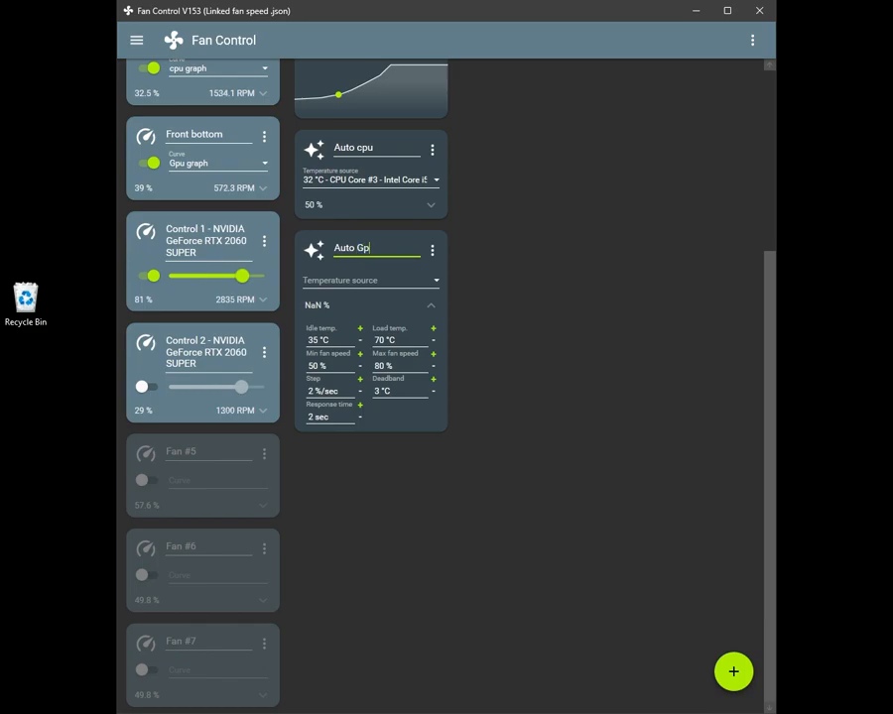
Set the Auto Gpu curve's temperature source to the NVIDIA GeForce RTX GPU and collapse its settings
left_click(371, 281)
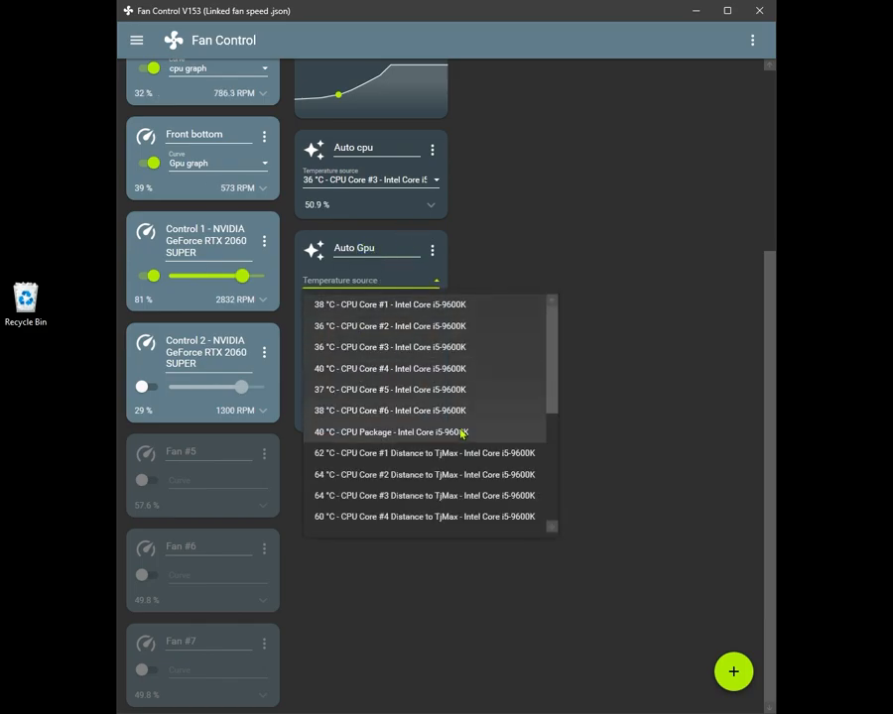
scroll(460, 430, "down", 5)
left_click(448, 516)
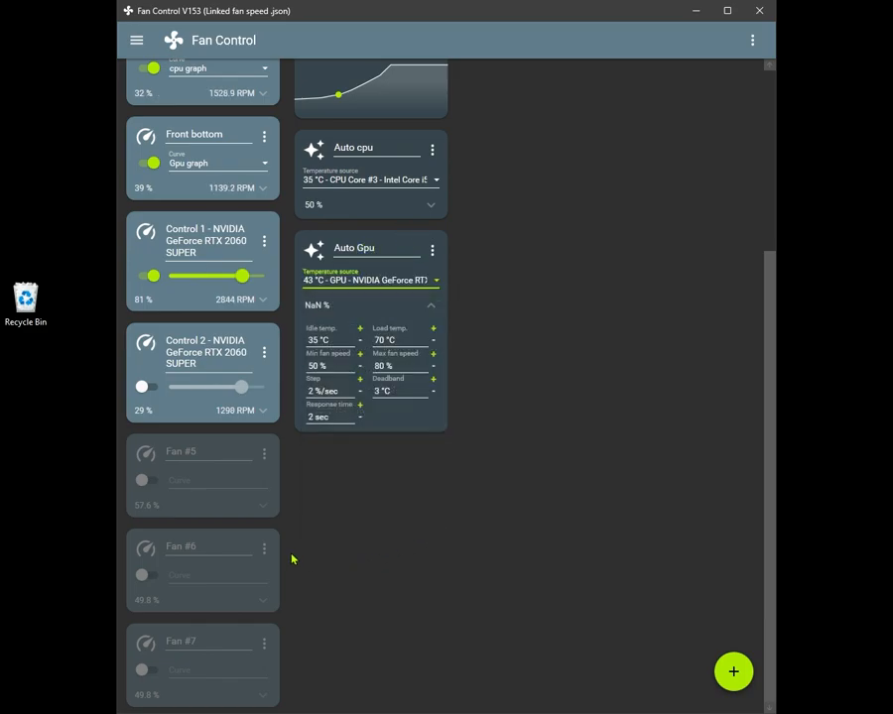
left_click(432, 306)
Turn off Control 1 - NVIDIA GeForce RTX 2060 SUPER and link the Front bottom fan to the Auto Gpu curve
scroll(563, 293, "up", 1)
scroll(281, 373, "up", 2)
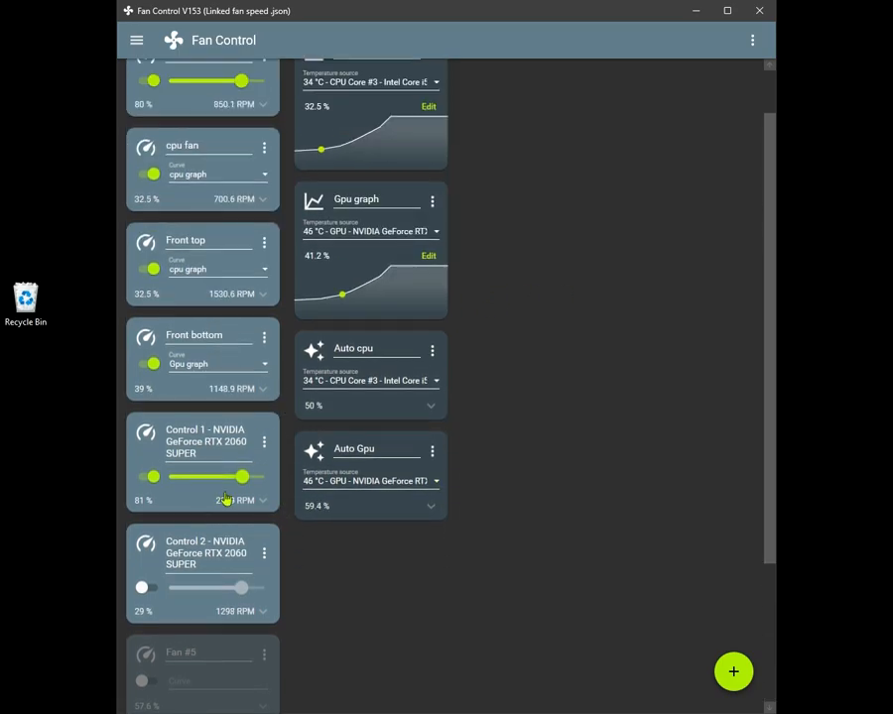
left_click(152, 476)
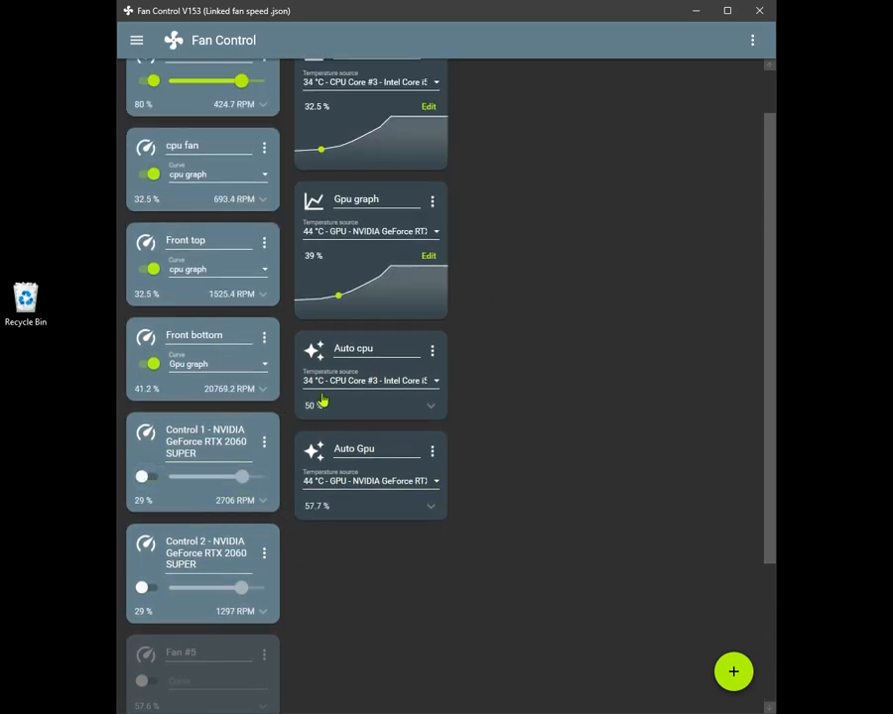
left_click(396, 448)
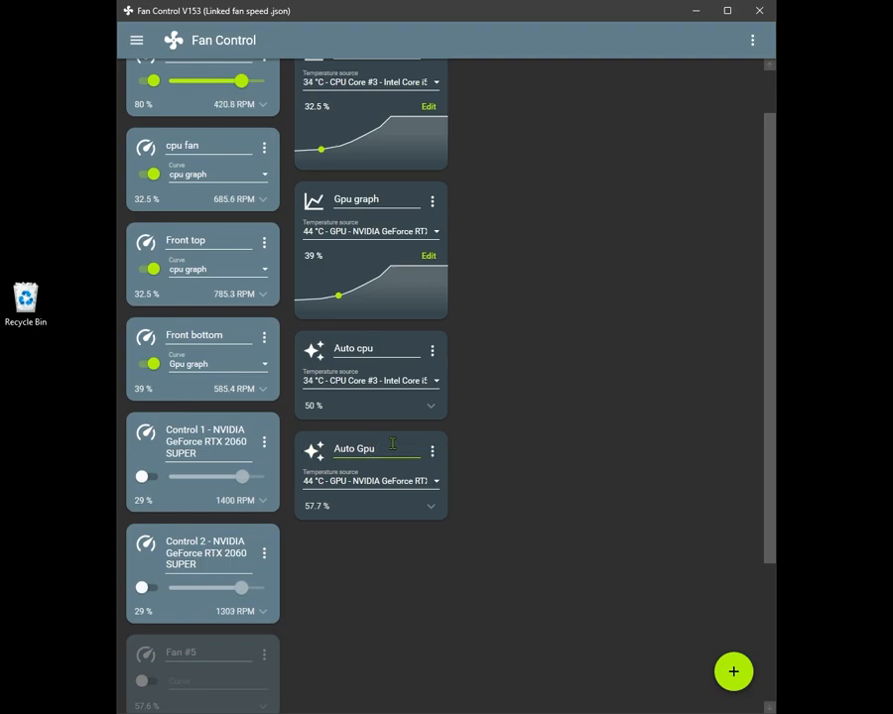
scroll(285, 298, "up", 2)
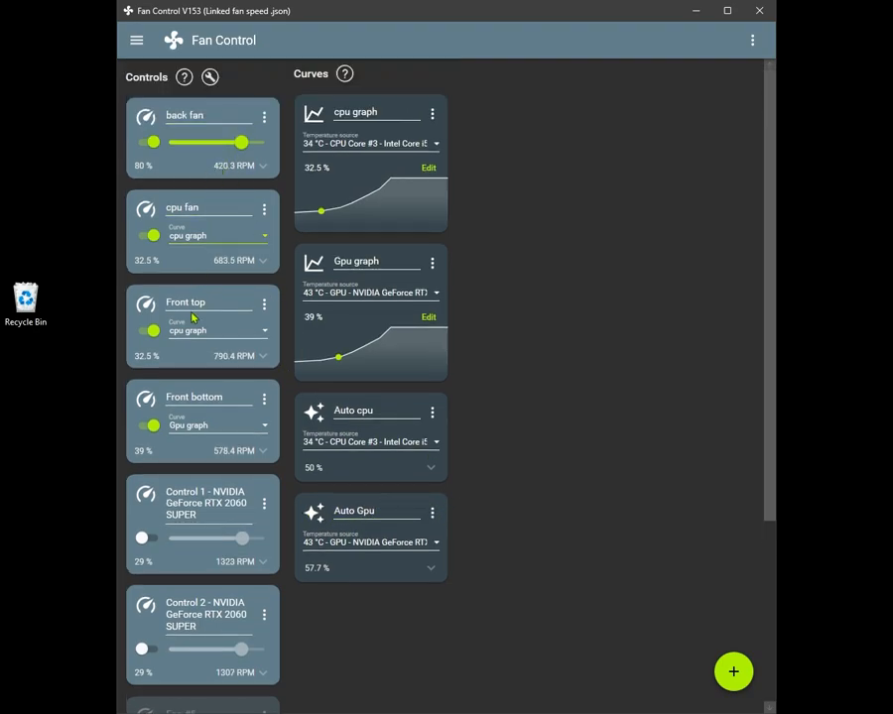
left_click(215, 428)
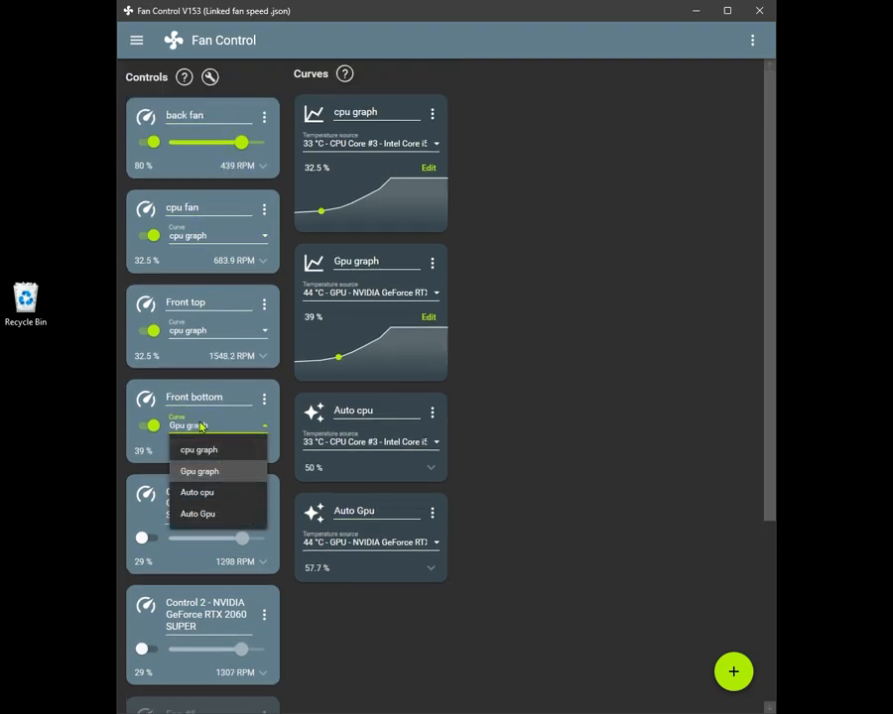
left_click(231, 518)
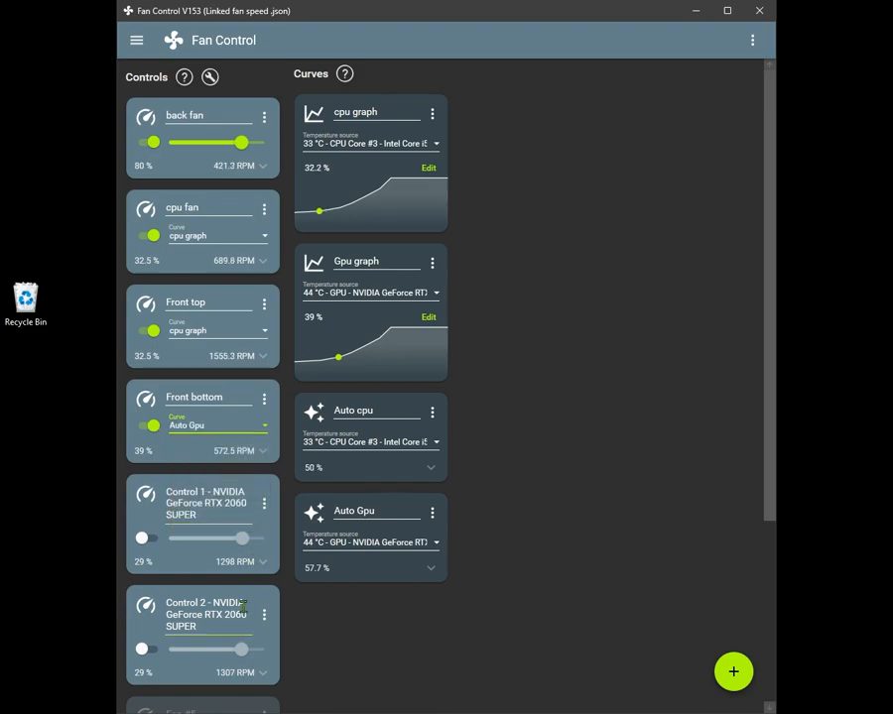
Turn Control 1 - NVIDIA GeForce RTX 2060 SUPER back on and switch it from manual control to the Auto Gpu curve
left_click(264, 506)
left_click(200, 509)
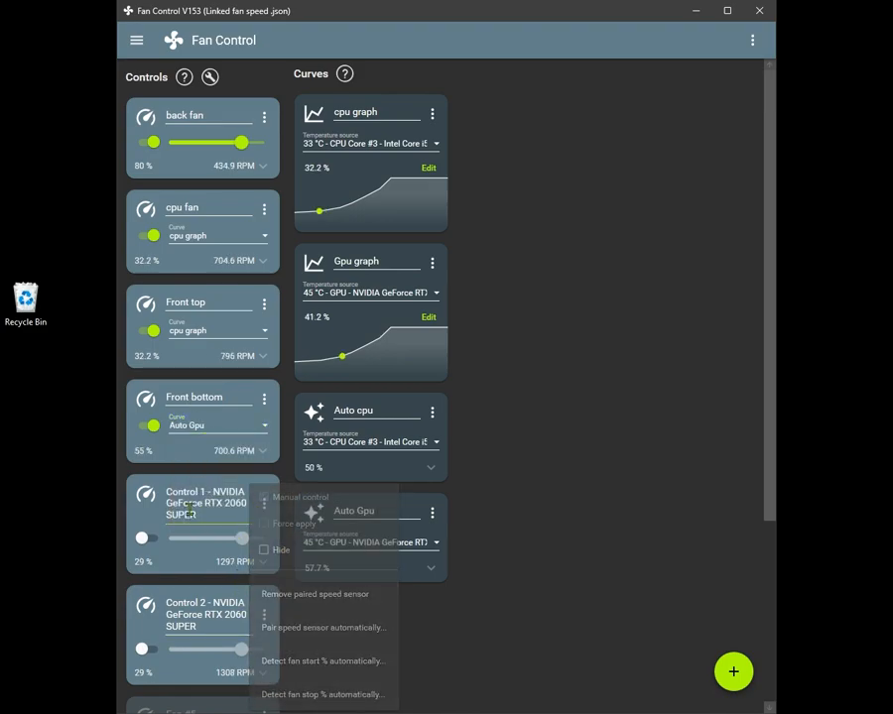
left_click(148, 539)
left_click(263, 504)
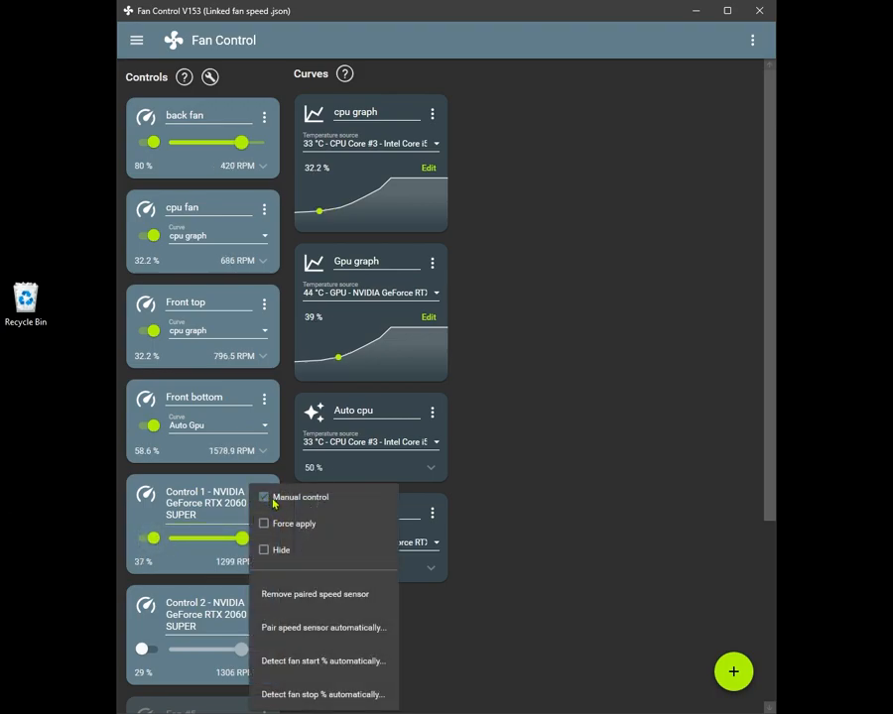
left_click(264, 498)
left_click(263, 544)
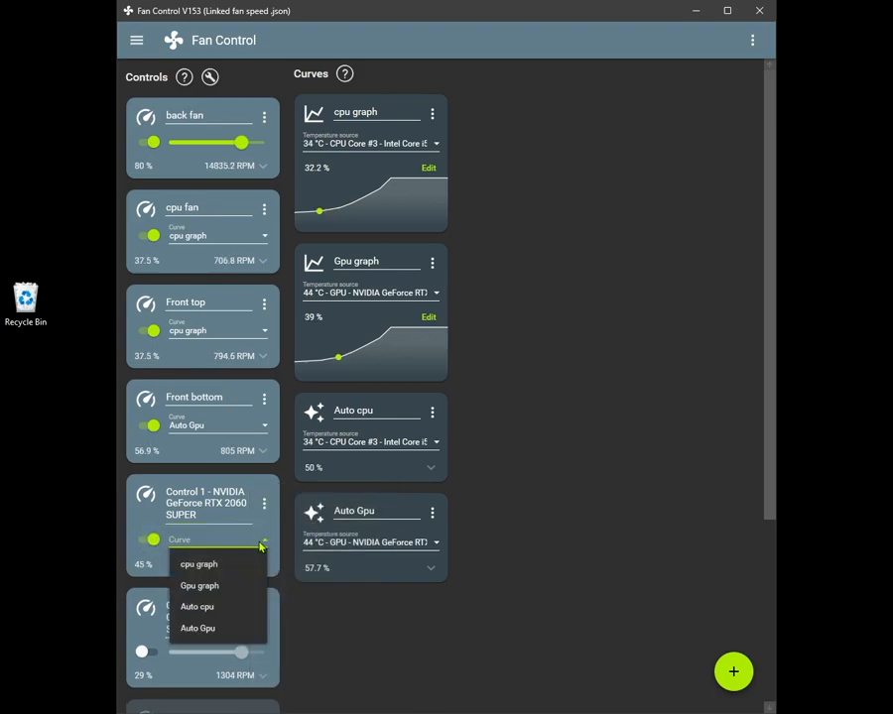
left_click(216, 625)
Enable Control 2 - NVIDIA GeForce RTX 2060 SUPER and switch it from manual control to the Auto Gpu curve
scroll(307, 645, "down", 2)
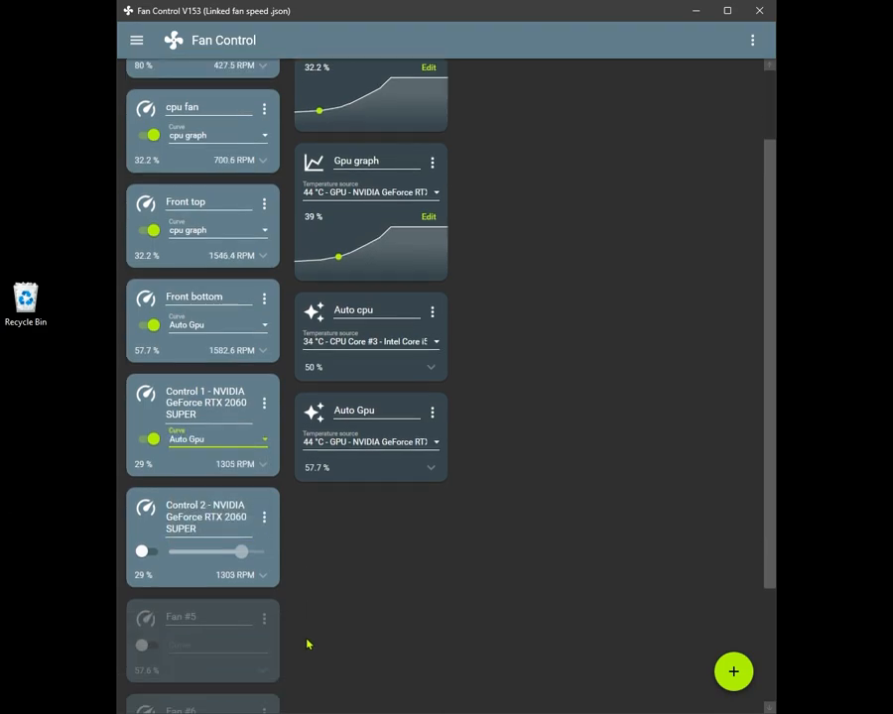
left_click(142, 553)
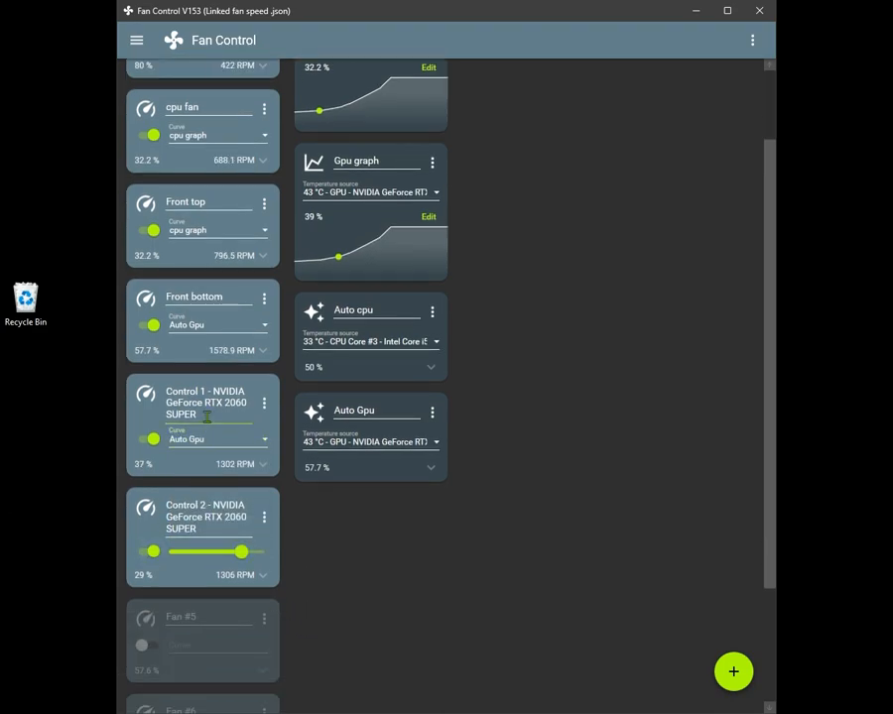
left_click(264, 518)
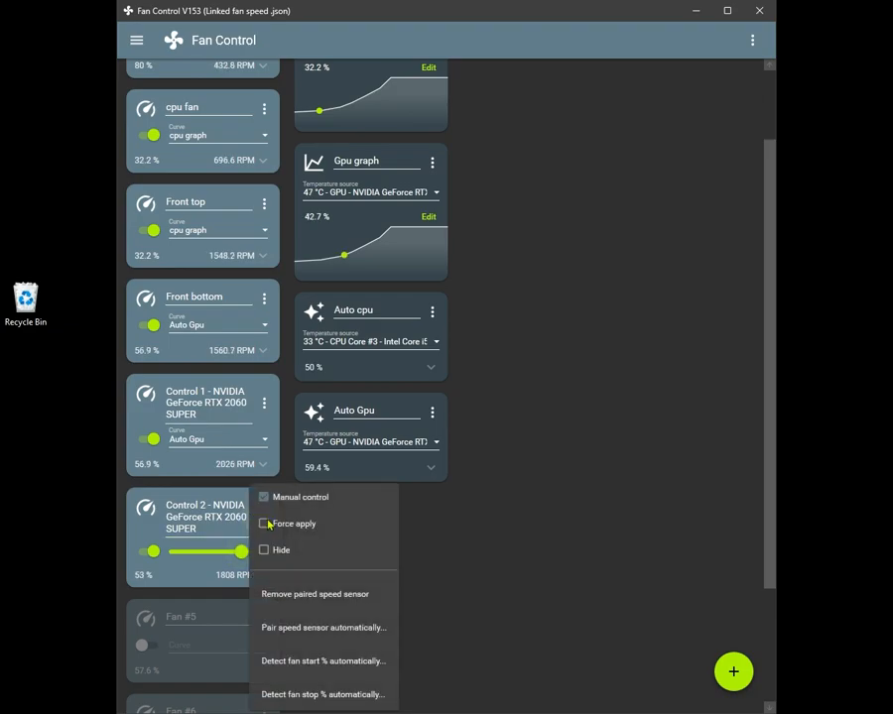
left_click(263, 502)
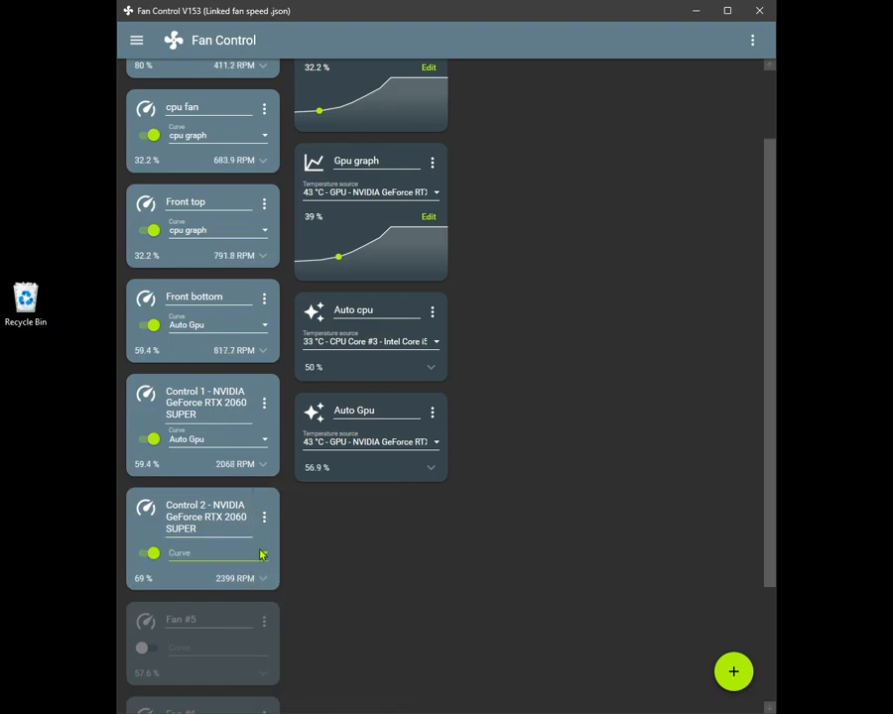
left_click(261, 553)
left_click(207, 642)
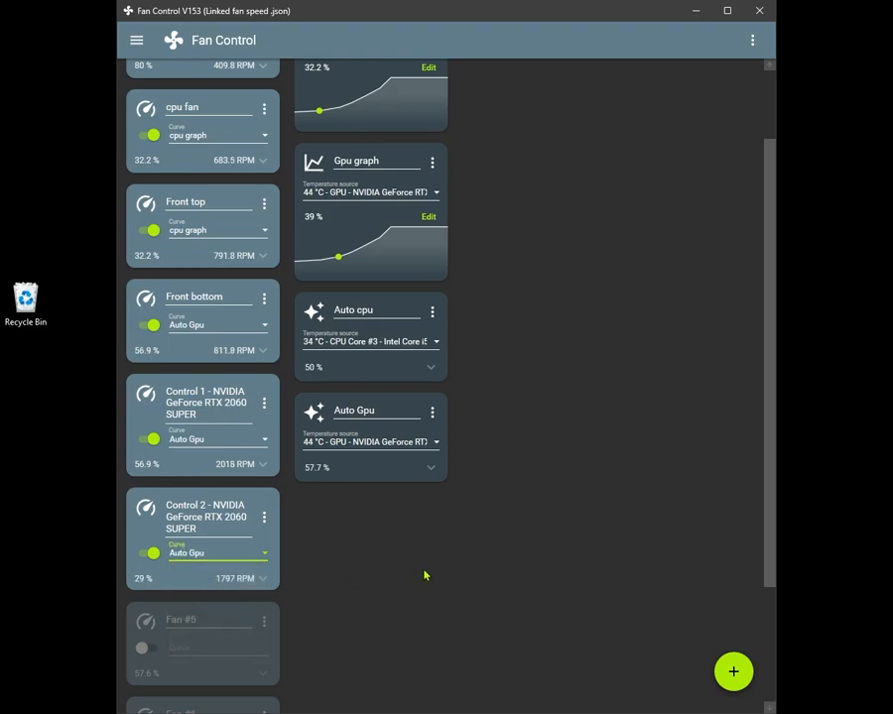
Link the Front top and cpu fan controls to the Auto cpu curve
scroll(268, 367, "up", 1)
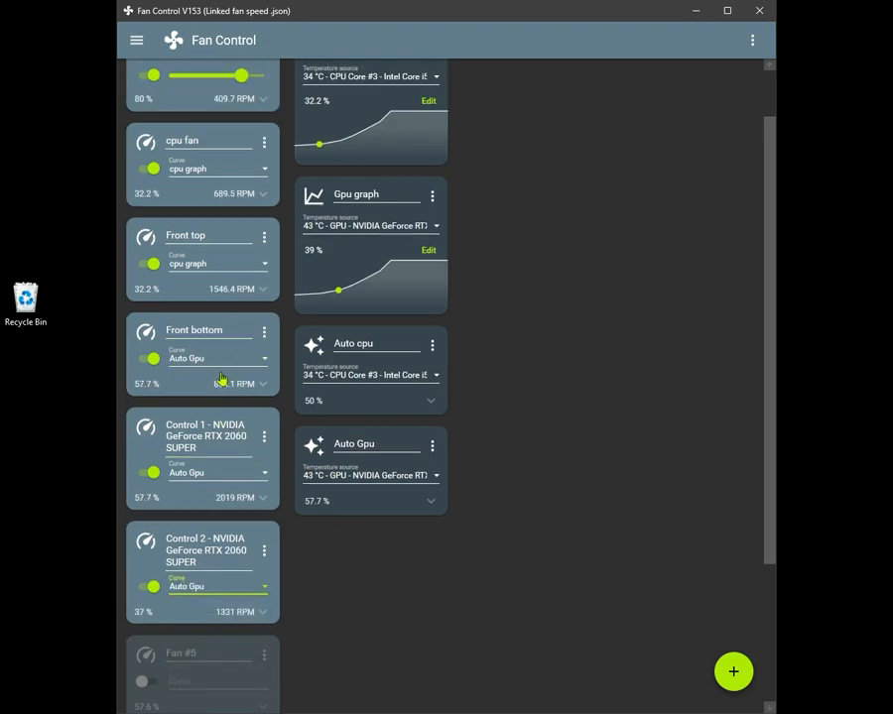
scroll(226, 416, "up", 2)
left_click(264, 306)
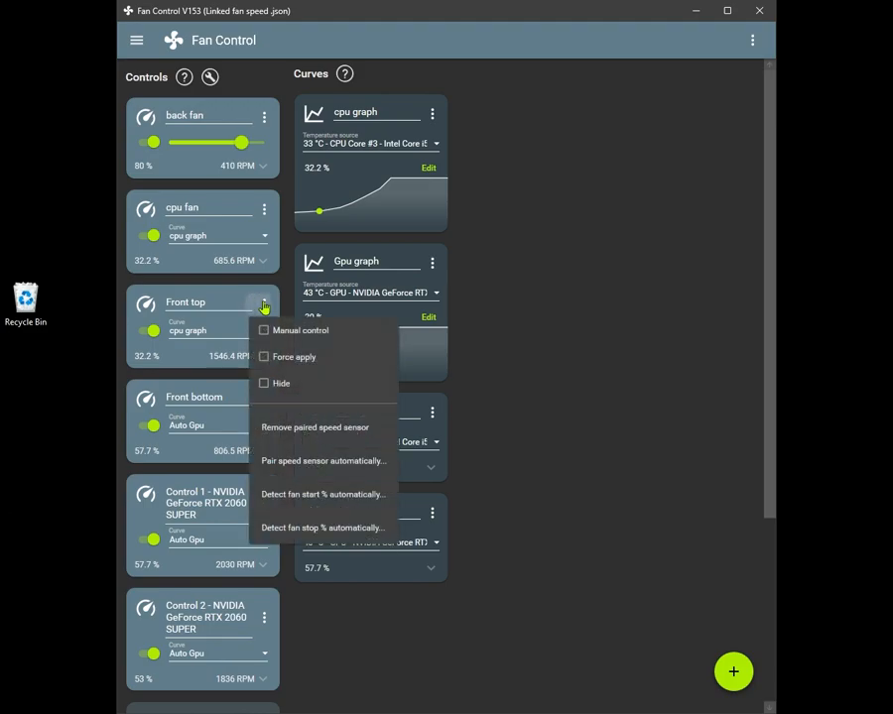
left_click(260, 333)
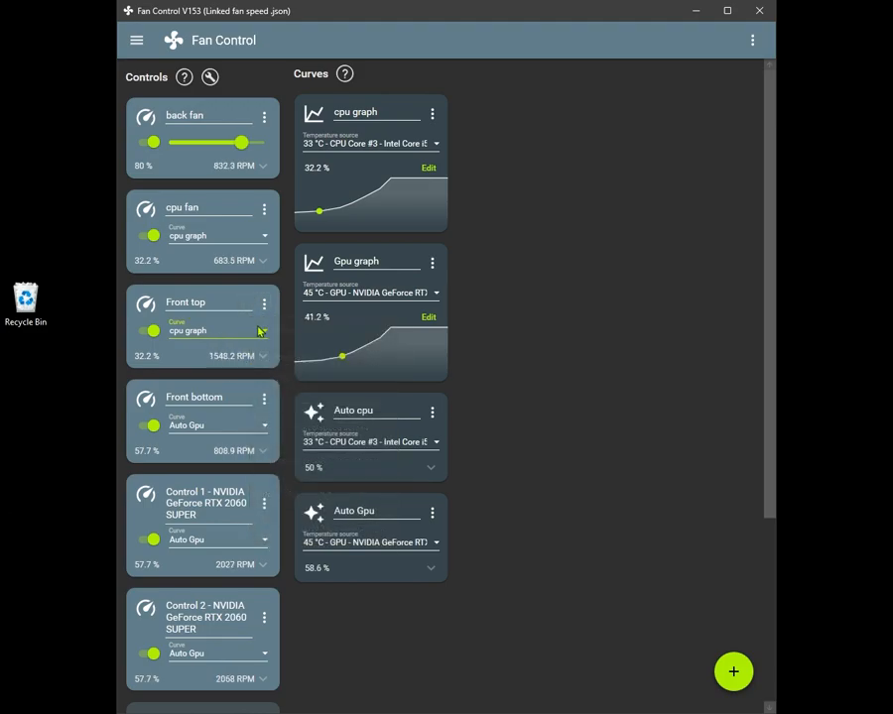
left_click(264, 331)
left_click(202, 400)
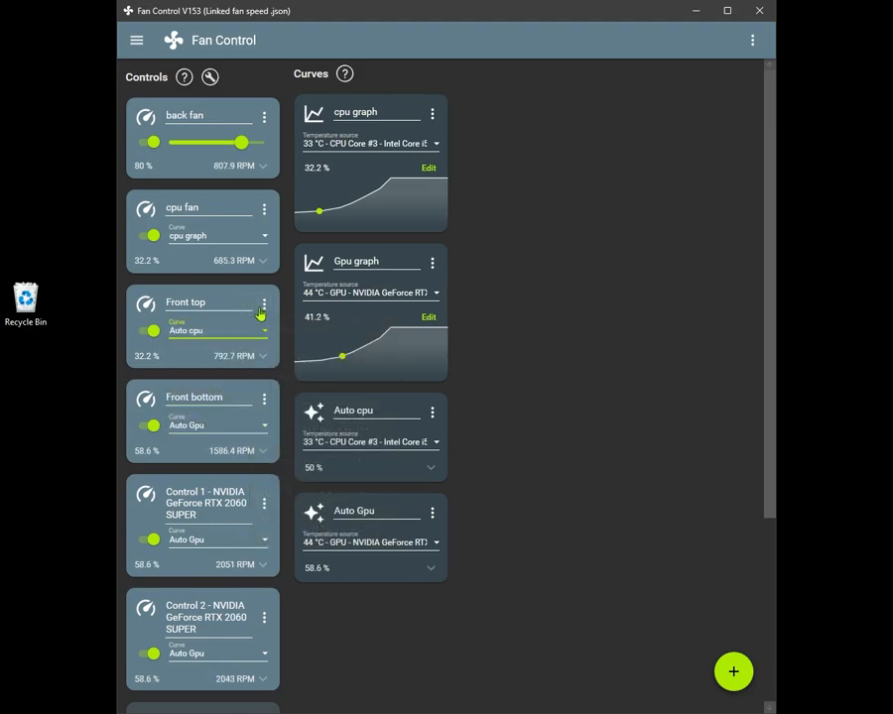
left_click(264, 239)
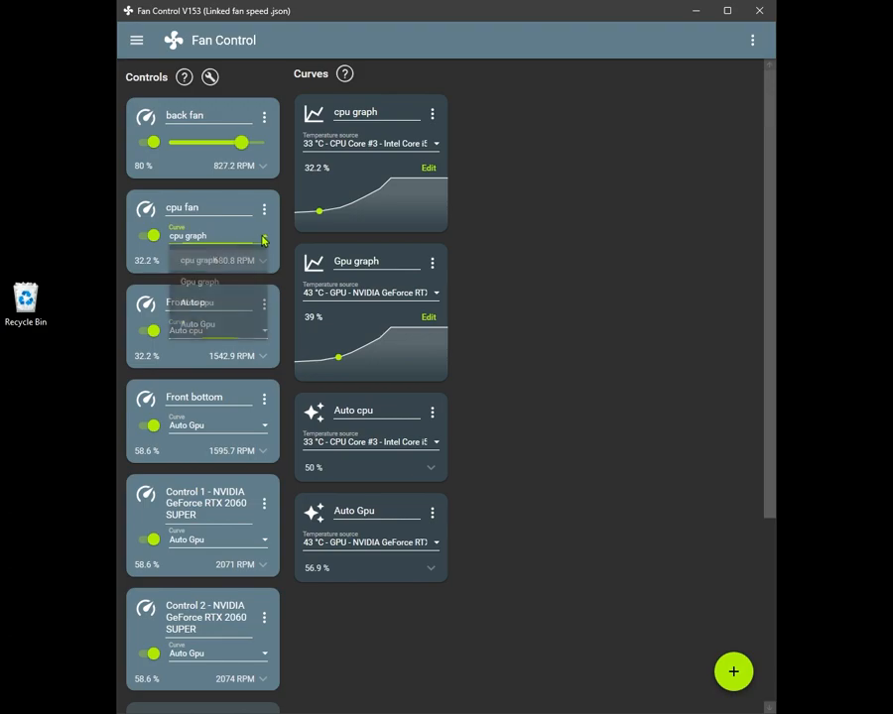
left_click(204, 302)
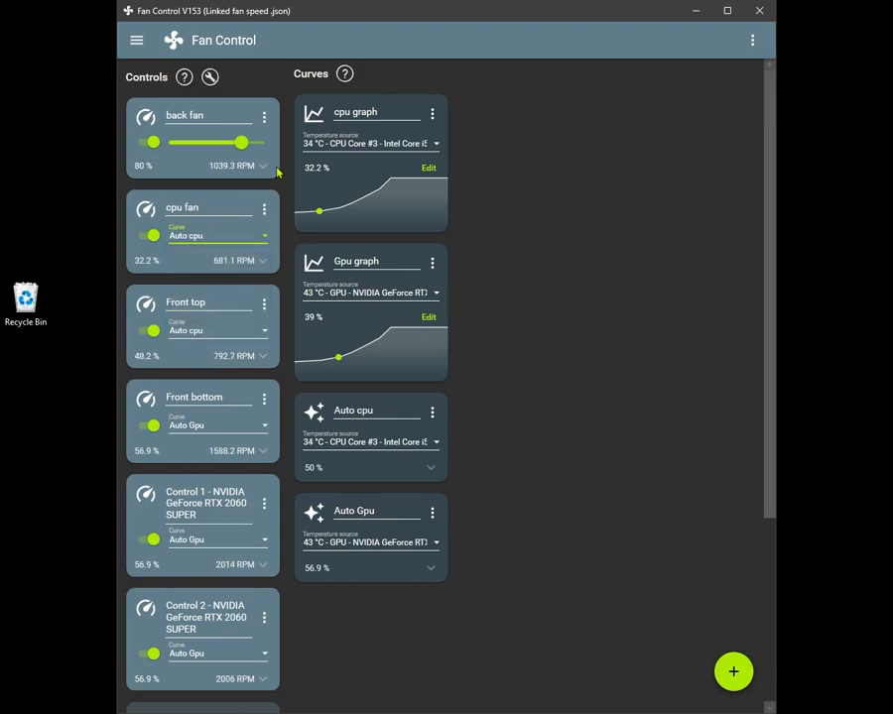
Try the Auto cpu curve on the back fan and return the fan to manual control
left_click(264, 117)
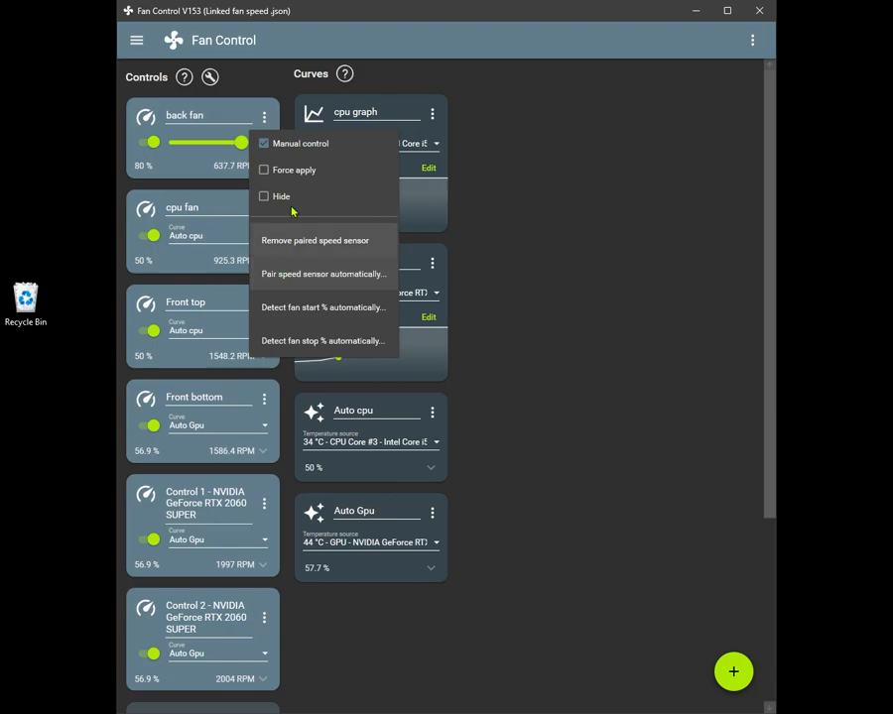
left_click(239, 125)
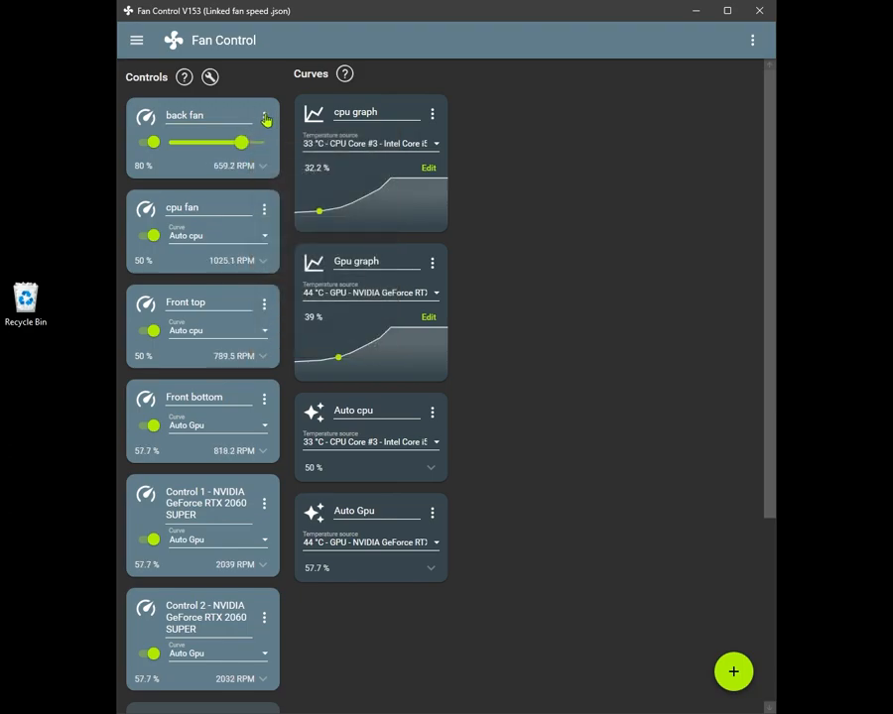
left_click(264, 117)
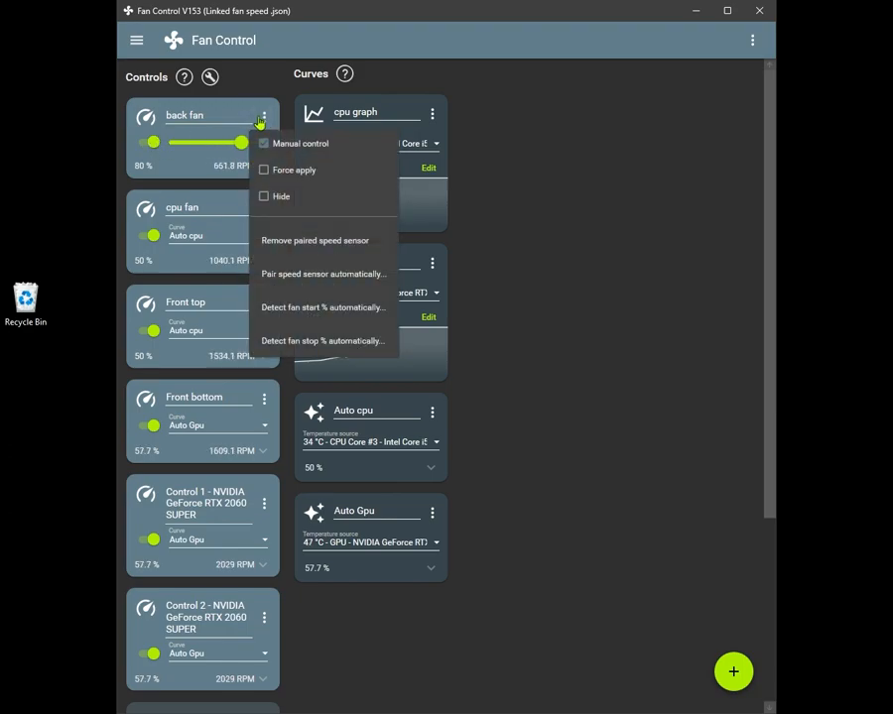
left_click(262, 143)
left_click(249, 149)
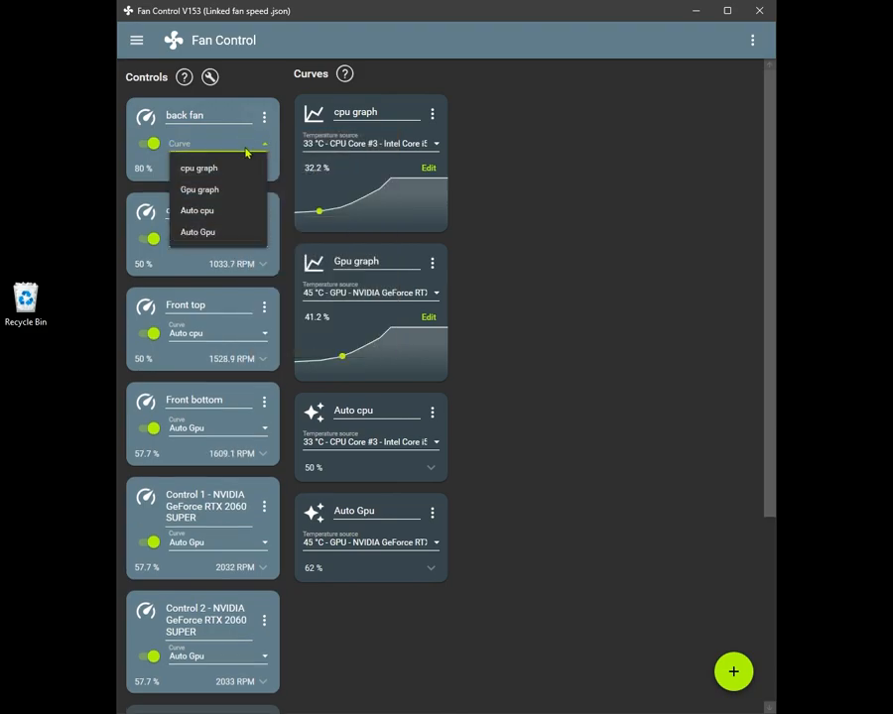
left_click(211, 209)
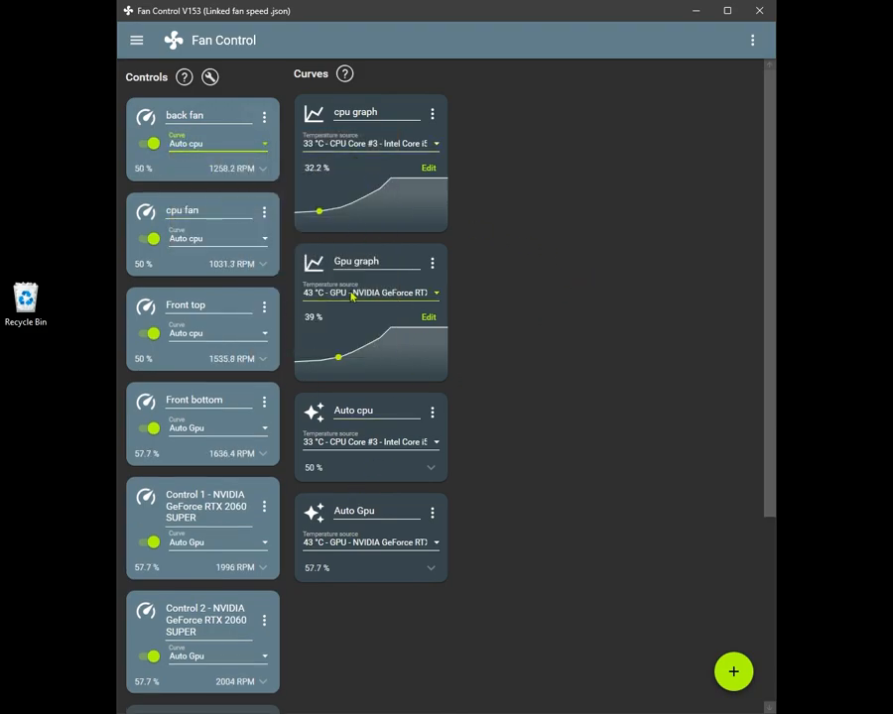
scroll(233, 574, "down", 3)
scroll(233, 575, "up", 3)
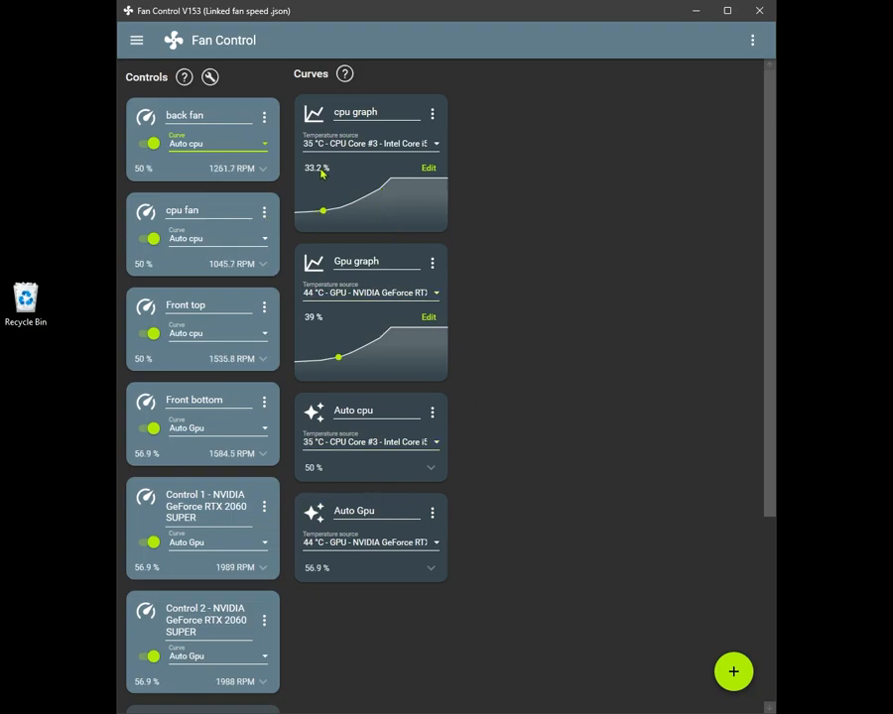
left_click(264, 119)
left_click(266, 143)
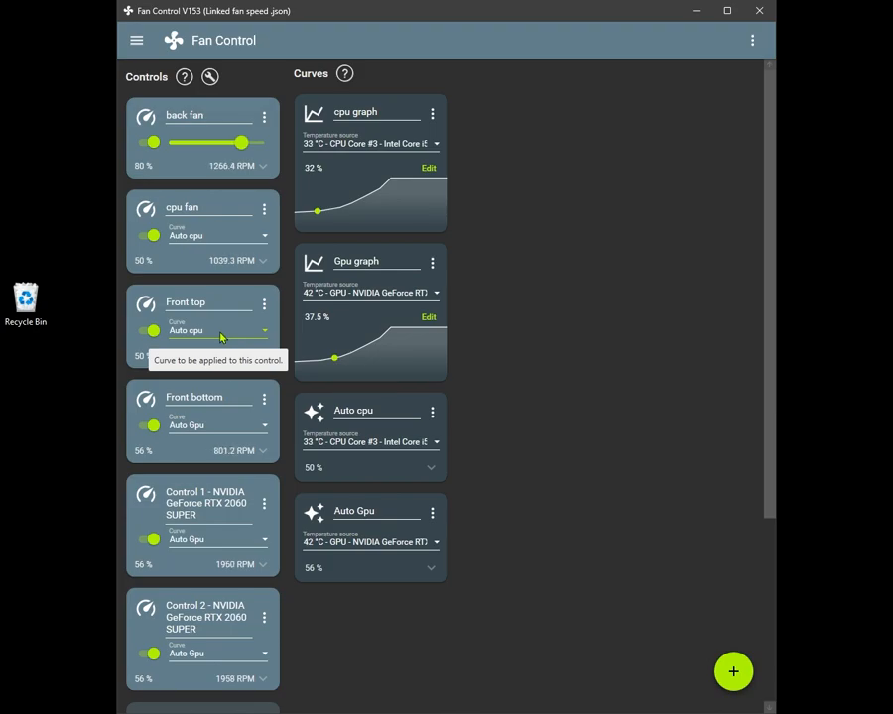
Link the Front top fan to the cpu graph curve and turn off both NVIDIA GeForce RTX 2060 SUPER controls
left_click(220, 337)
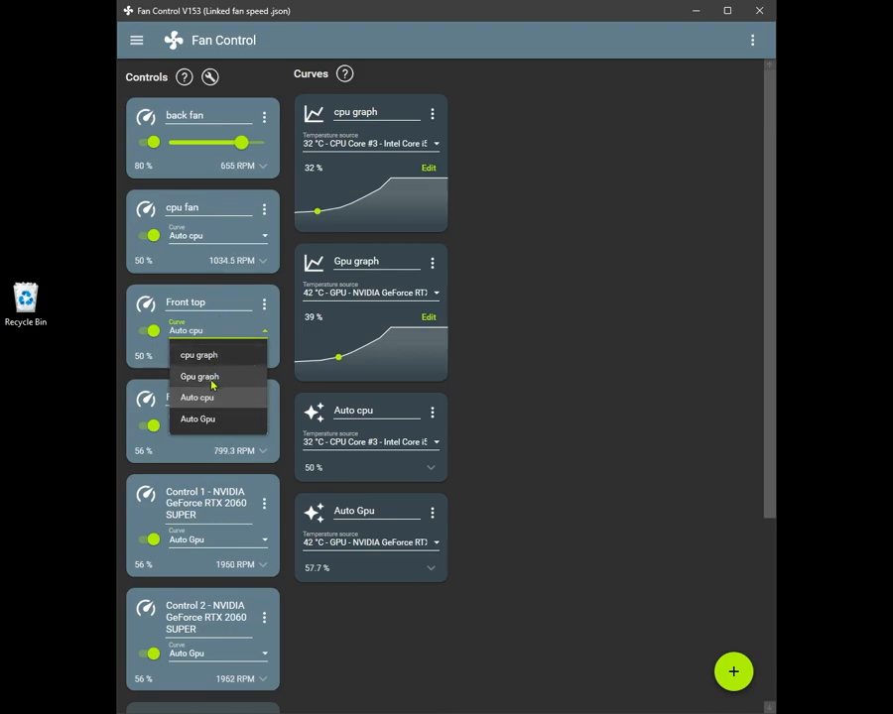
left_click(187, 355)
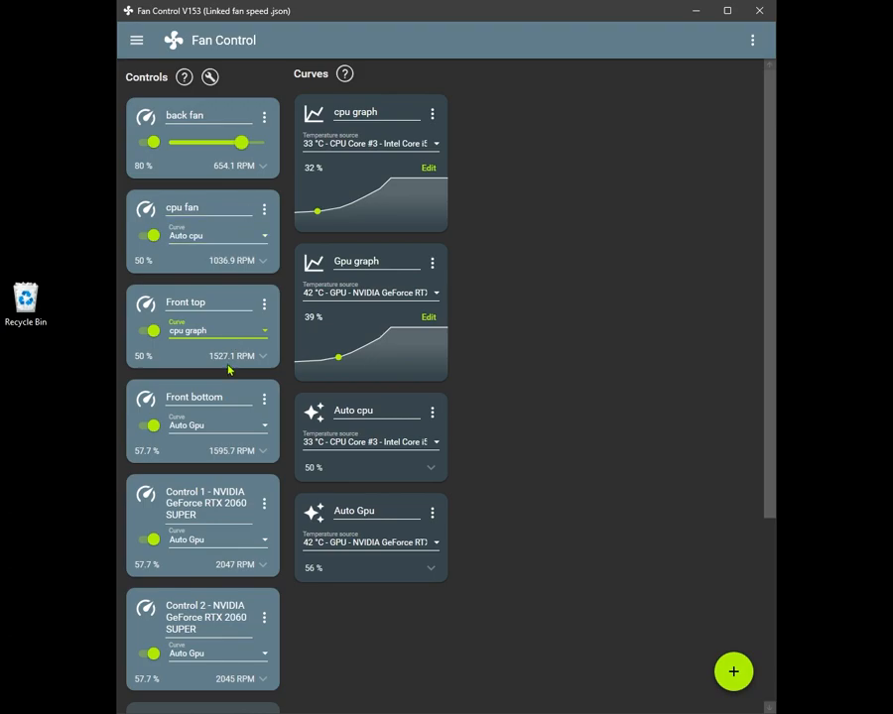
left_click(153, 541)
left_click(151, 653)
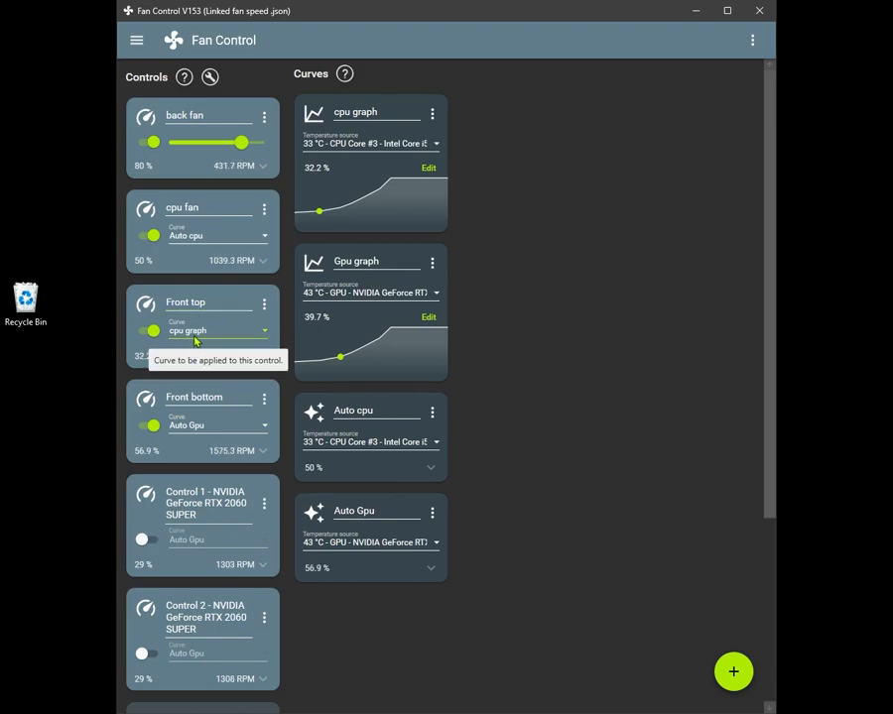
Examine the points of the Gpu graph curve and close its editor without changes
left_click(432, 318)
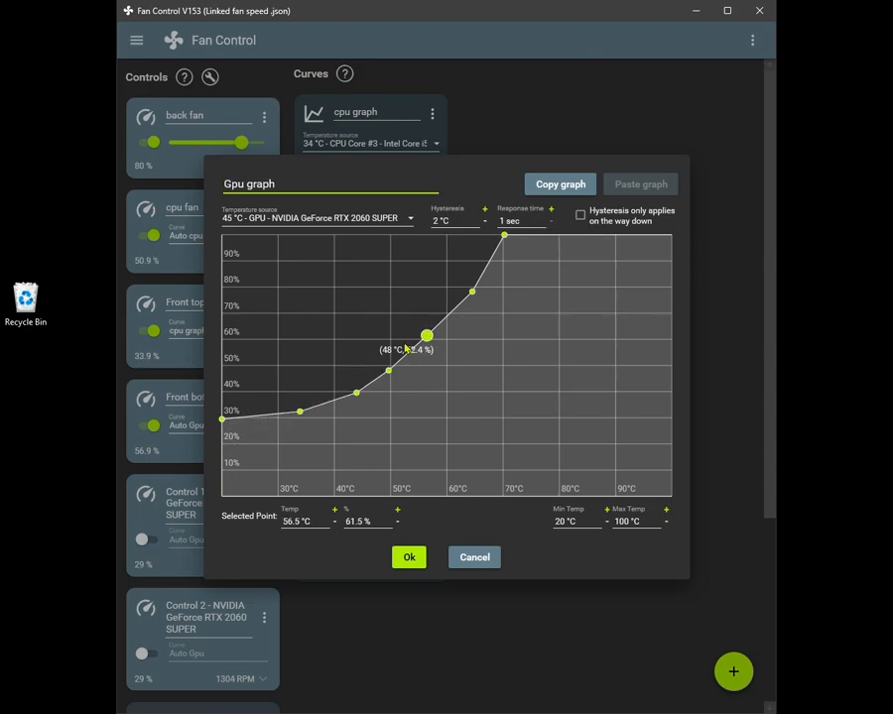
left_click(409, 556)
left_click(433, 114)
left_click(453, 127)
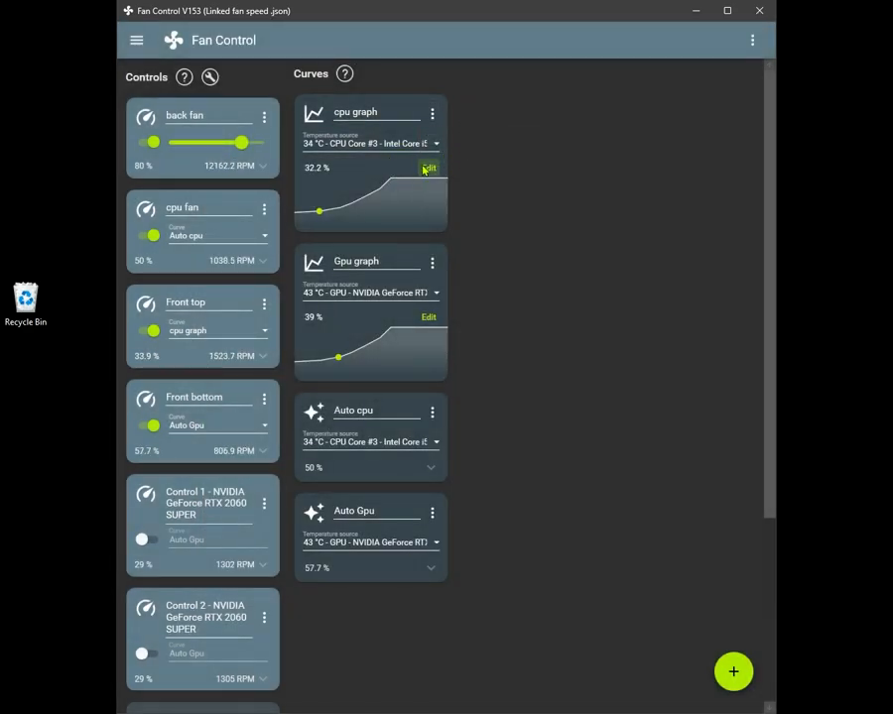
Adjust the cpu graph curve, placing its second point at about 33.9 °C and 33 % and shifting the third point to a slightly lower temperature
left_click(426, 170)
left_click(388, 370)
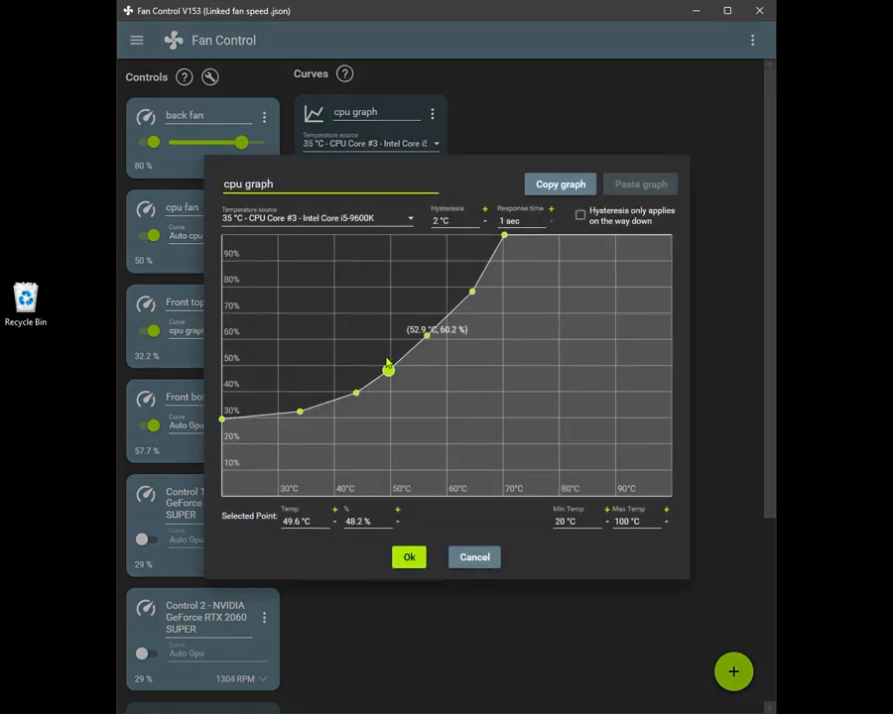
left_click(471, 289)
left_click(221, 417)
left_click(299, 410)
left_click(471, 292)
left_click(298, 410)
left_click(355, 393)
left_click(427, 335)
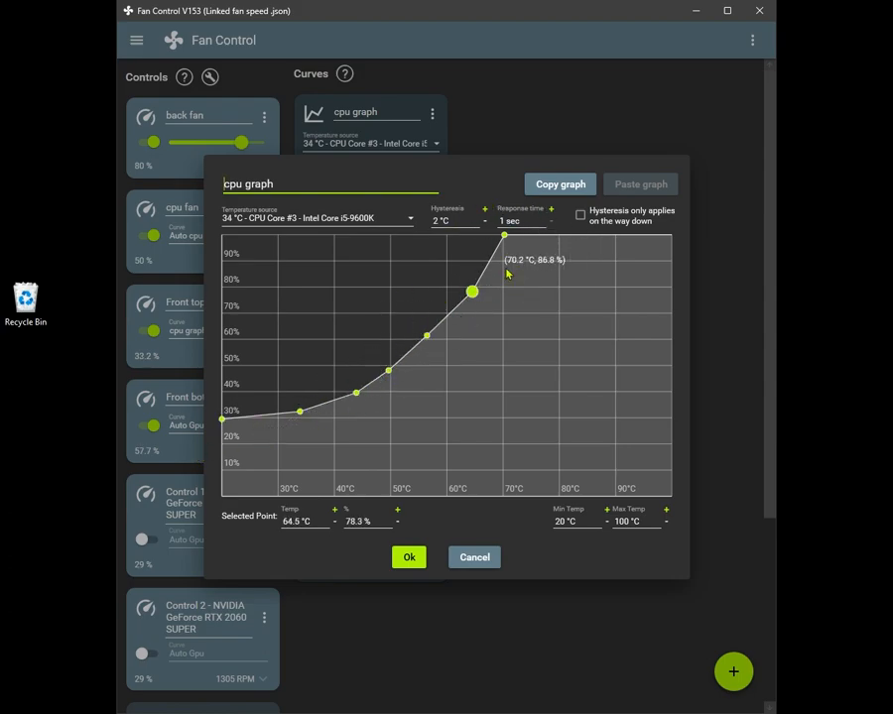
left_click(426, 336)
left_click_drag(305, 416, 301, 416)
left_click(354, 394)
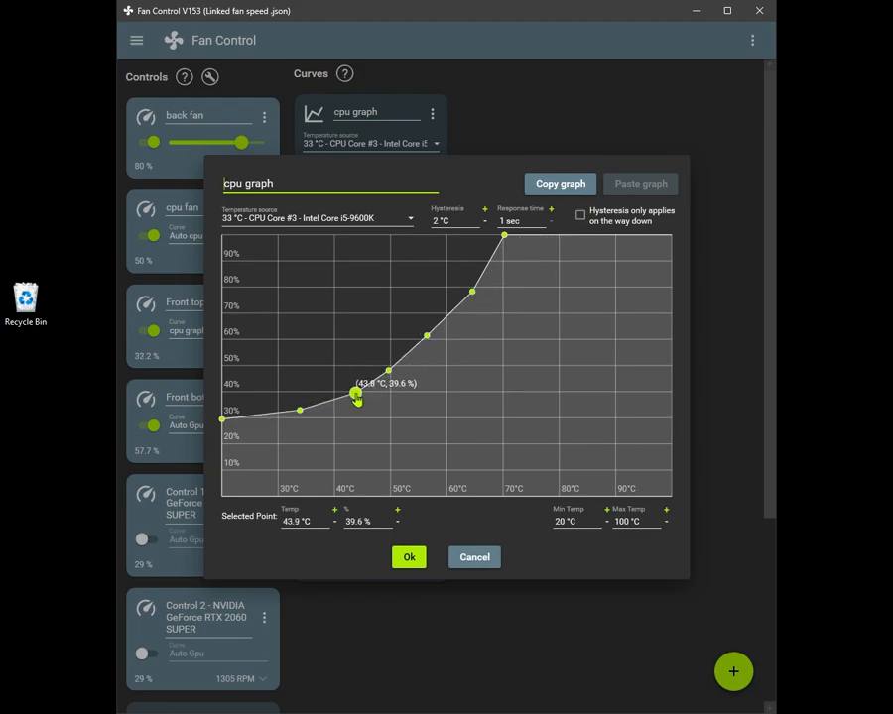
left_click_drag(354, 394, 352, 392)
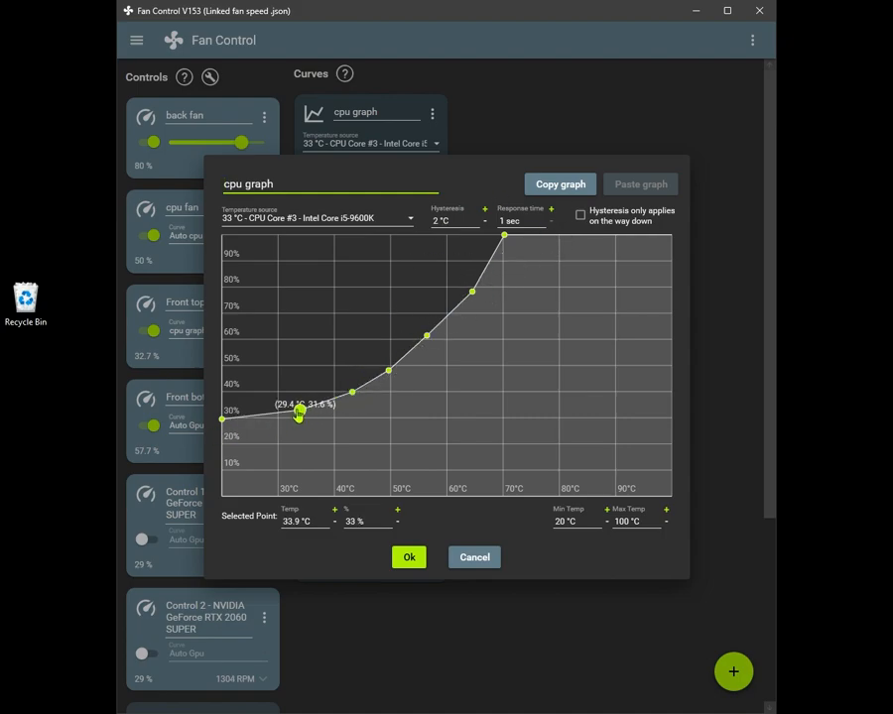
left_click(409, 556)
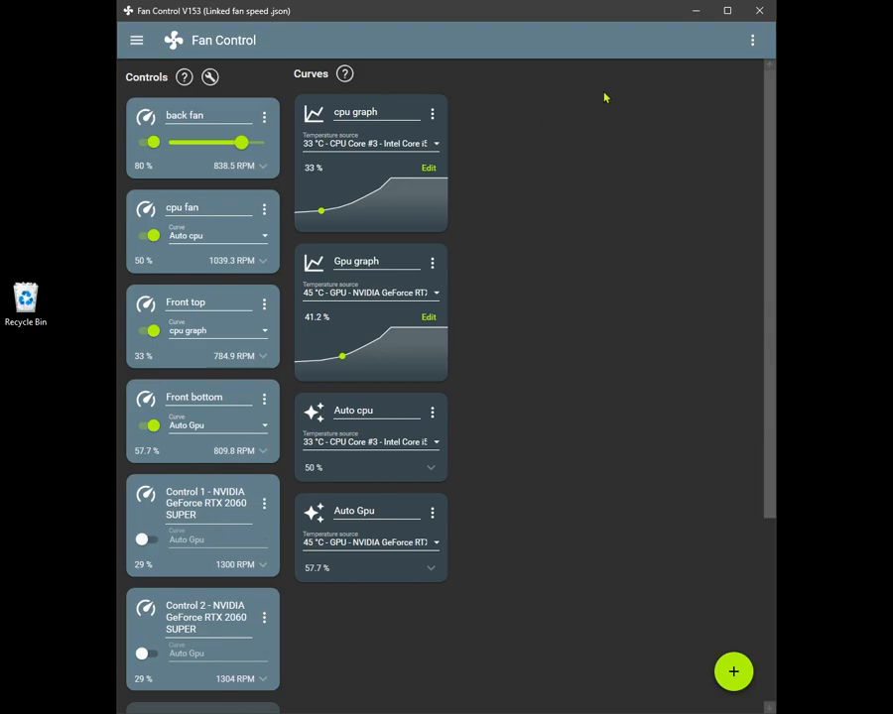
Save the current configuration and save it again under the new name hybrid
left_click(752, 40)
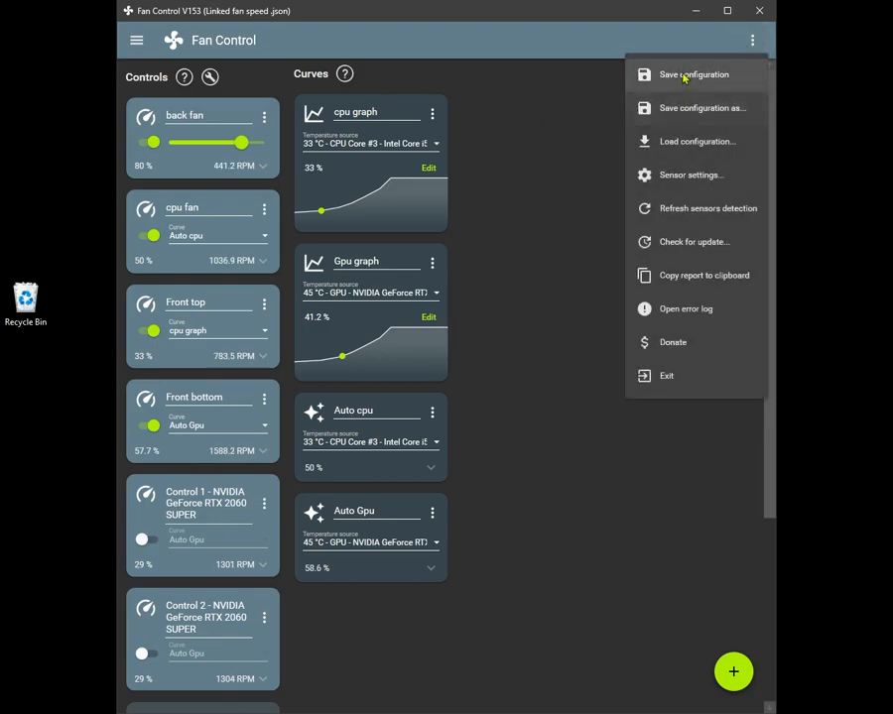
left_click(683, 78)
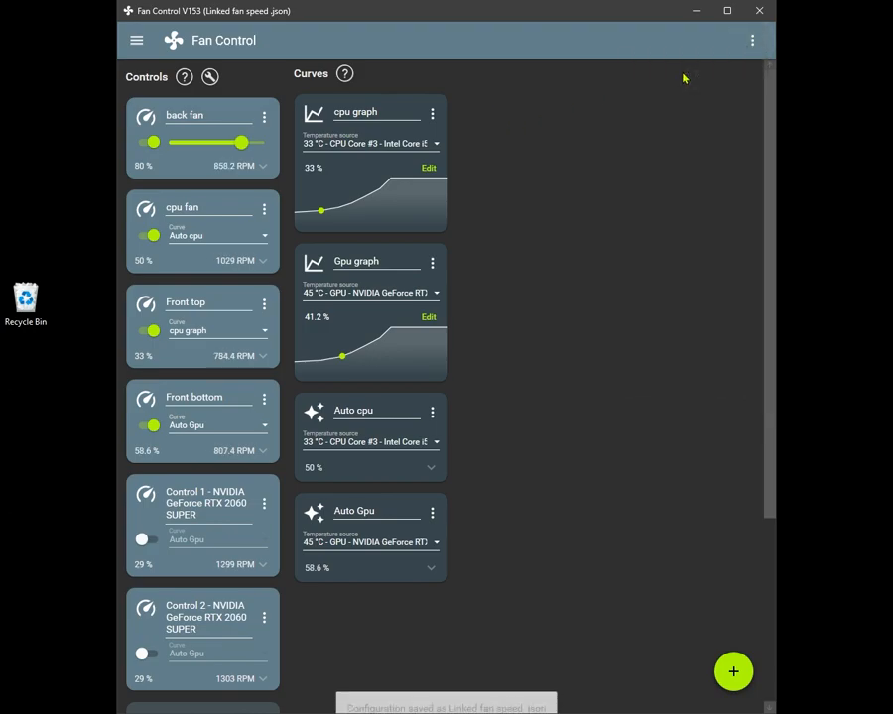
left_click(752, 39)
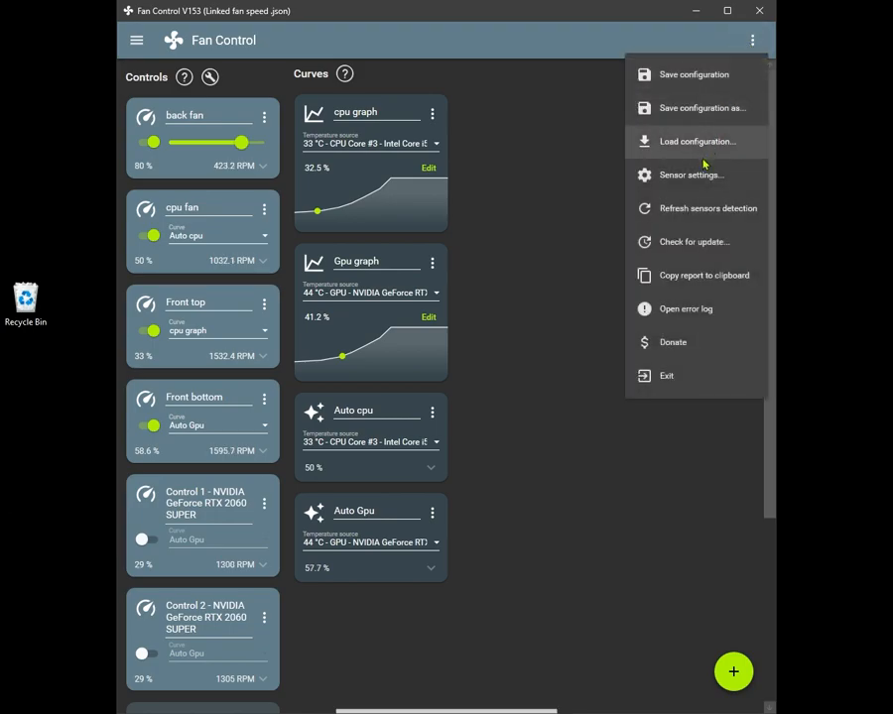
left_click(701, 111)
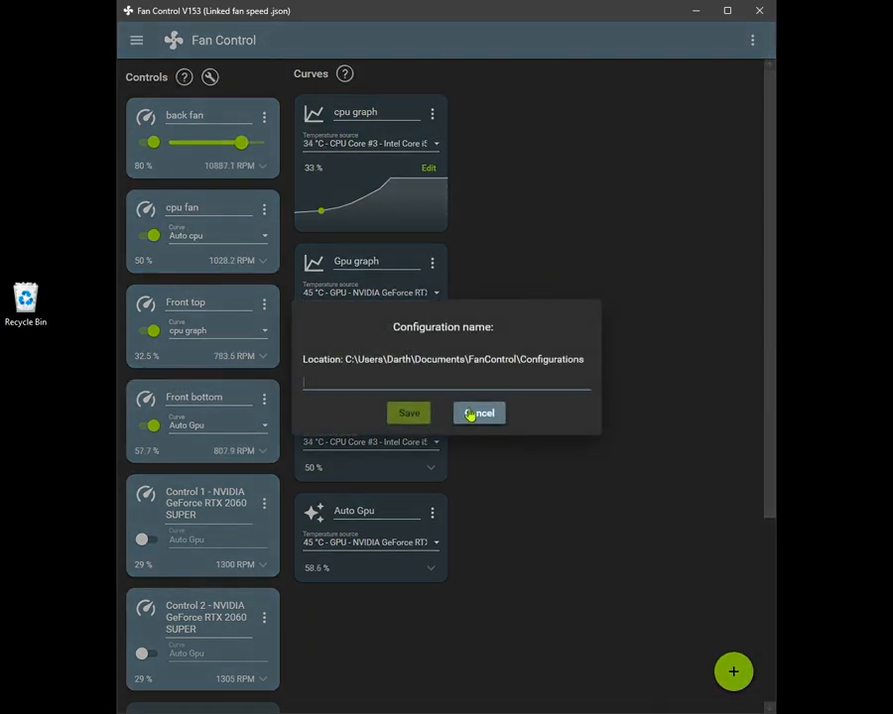
type("hybrid")
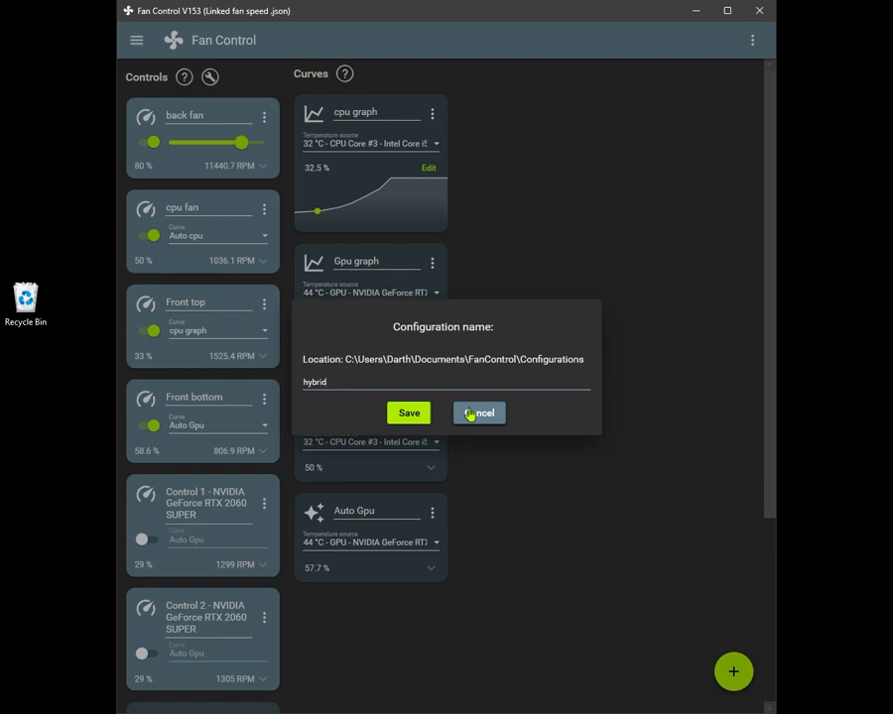
left_click(422, 415)
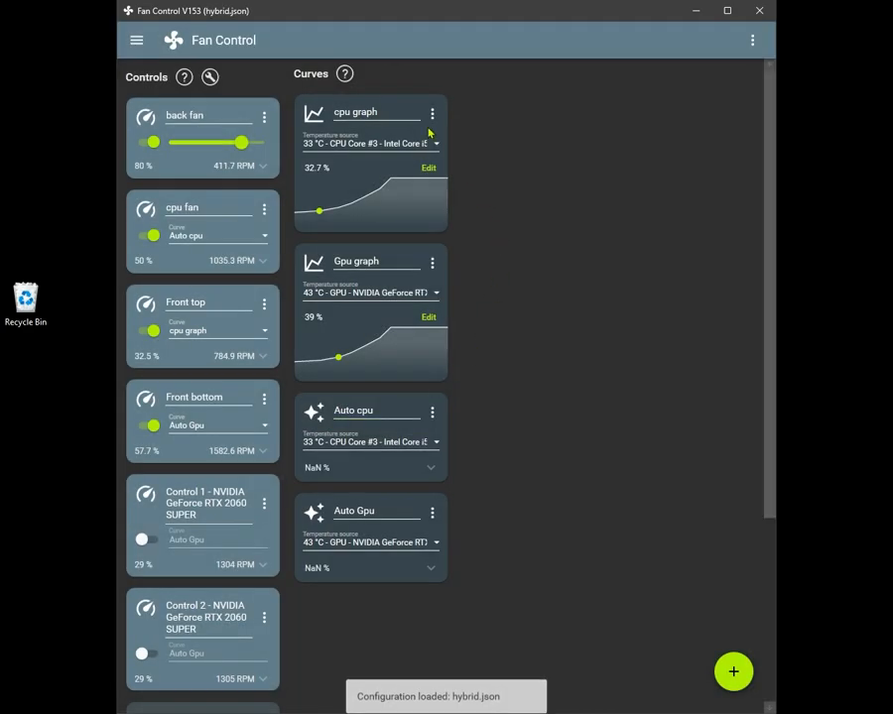
Look through the saved configuration files without loading one
left_click(749, 43)
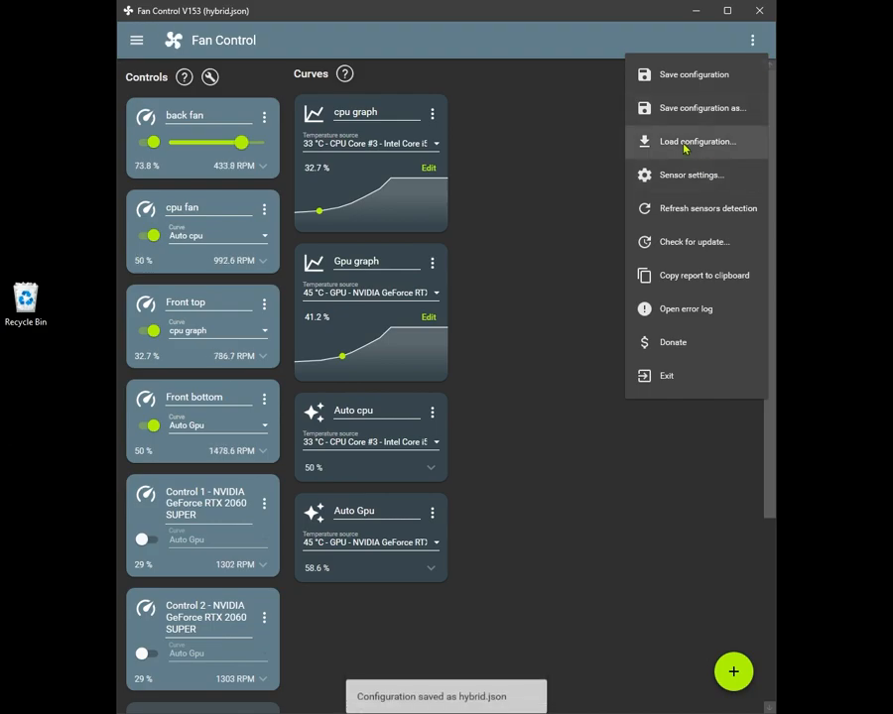
left_click(683, 143)
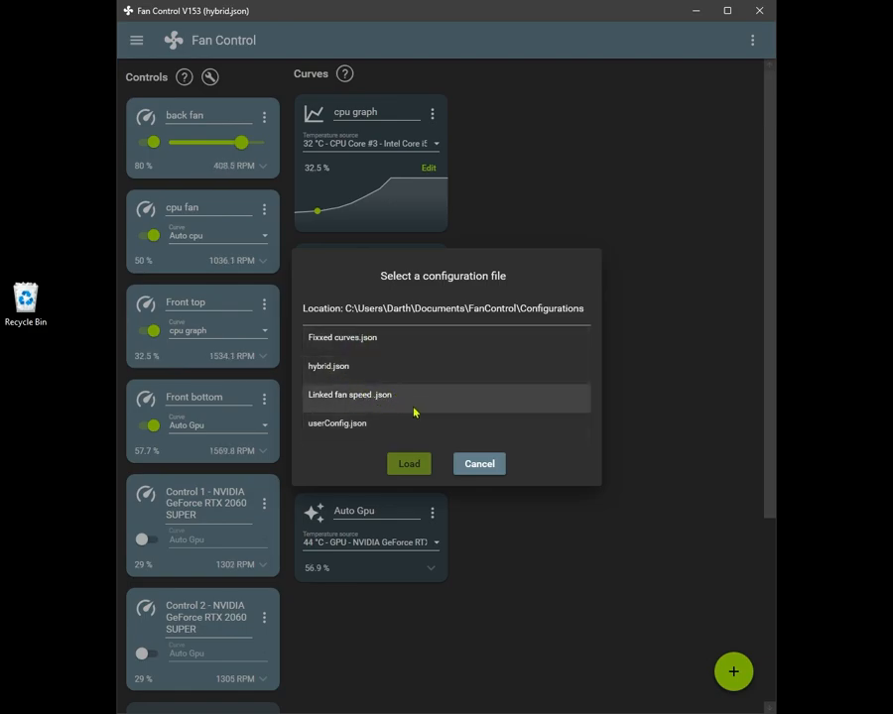
left_click(479, 463)
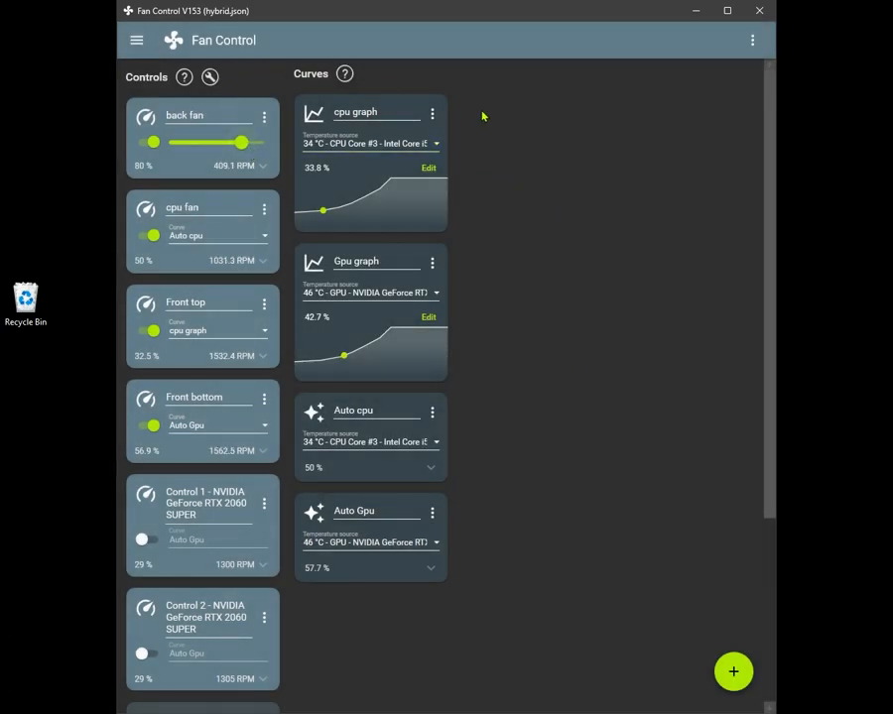
Switch the cpu fan, Front top and Front bottom controls to manual control
left_click(264, 209)
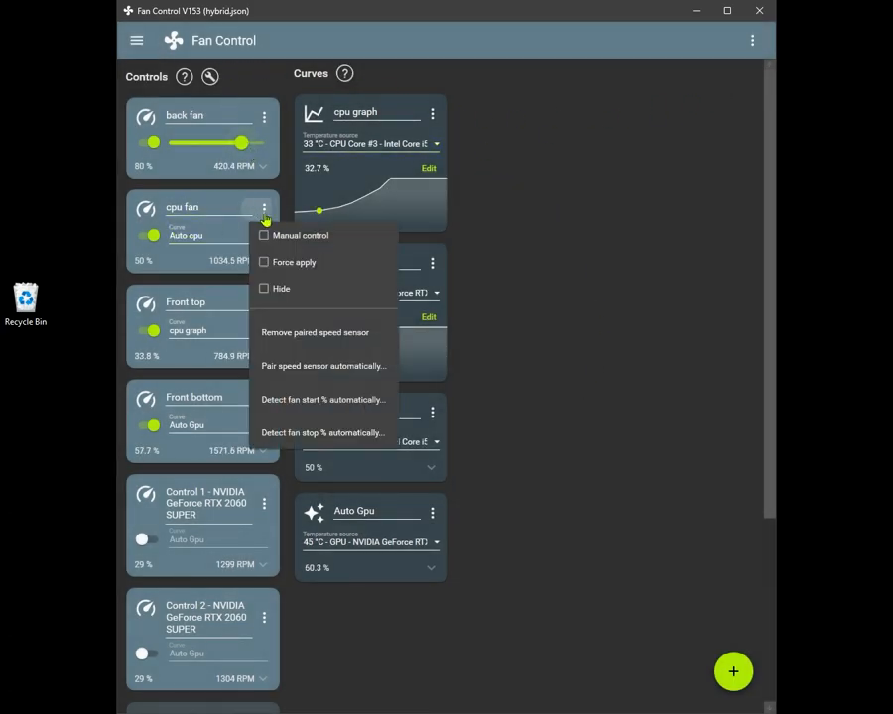
left_click(265, 235)
left_click(264, 302)
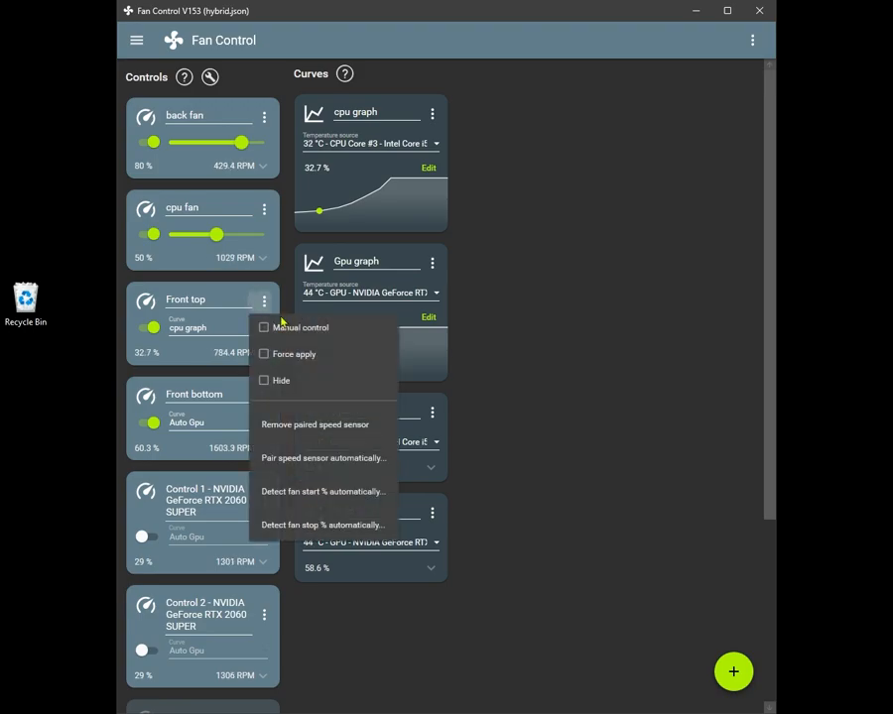
left_click(265, 327)
left_click(264, 394)
left_click(265, 420)
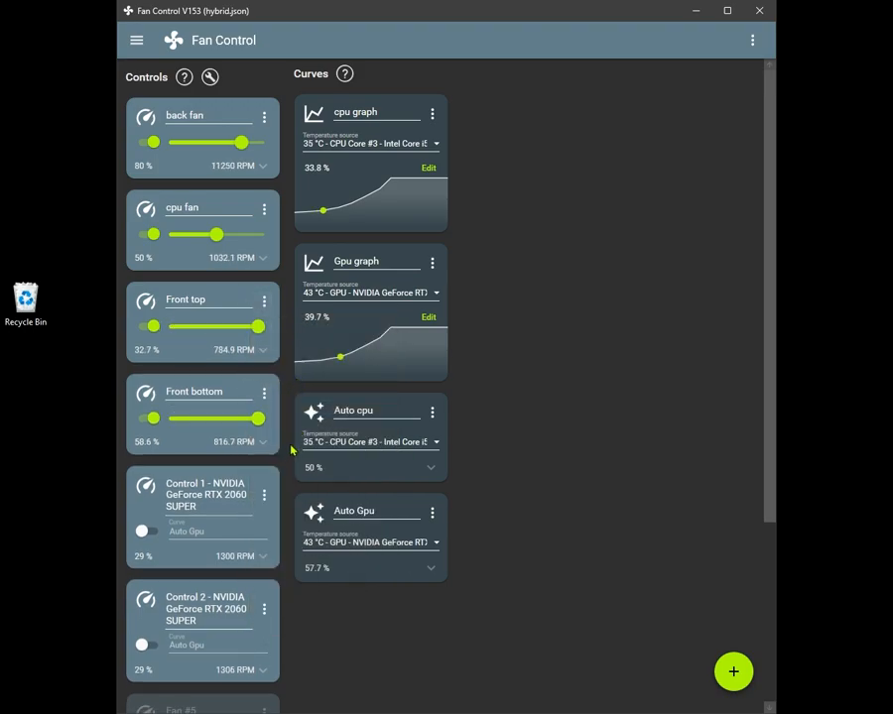
Enable Control 1 and Control 2 - NVIDIA GeForce RTX 2060 SUPER and switch both to manual control
left_click(263, 495)
left_click(189, 500)
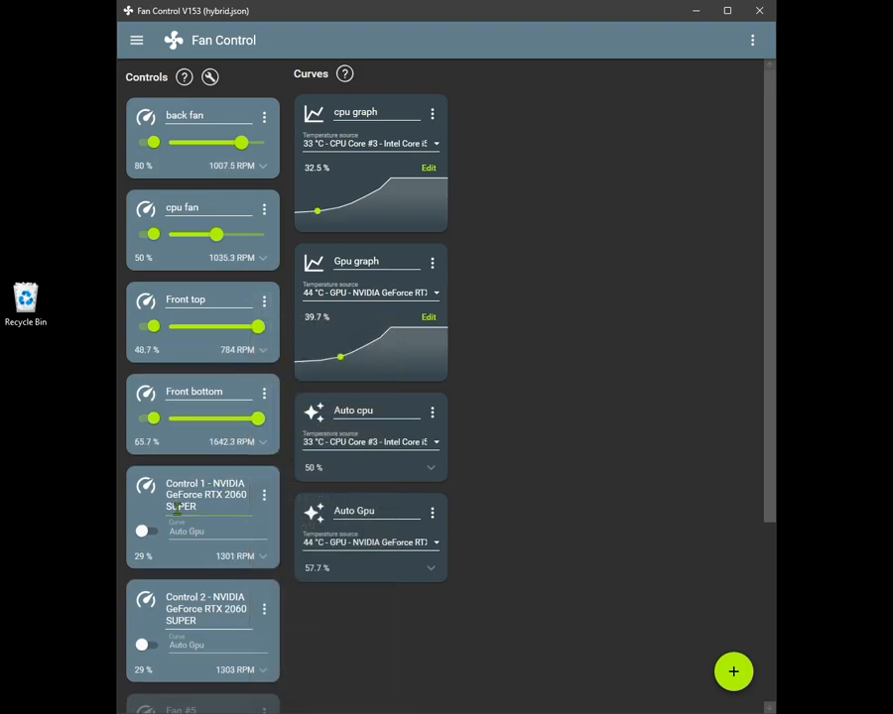
left_click(147, 530)
left_click(146, 645)
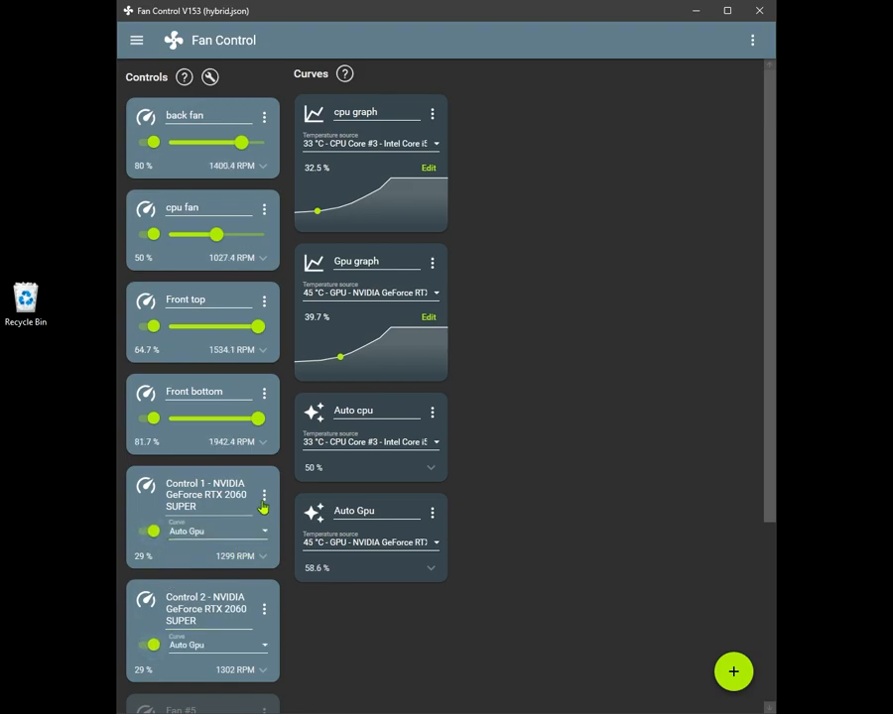
left_click(264, 496)
left_click(263, 494)
left_click(264, 608)
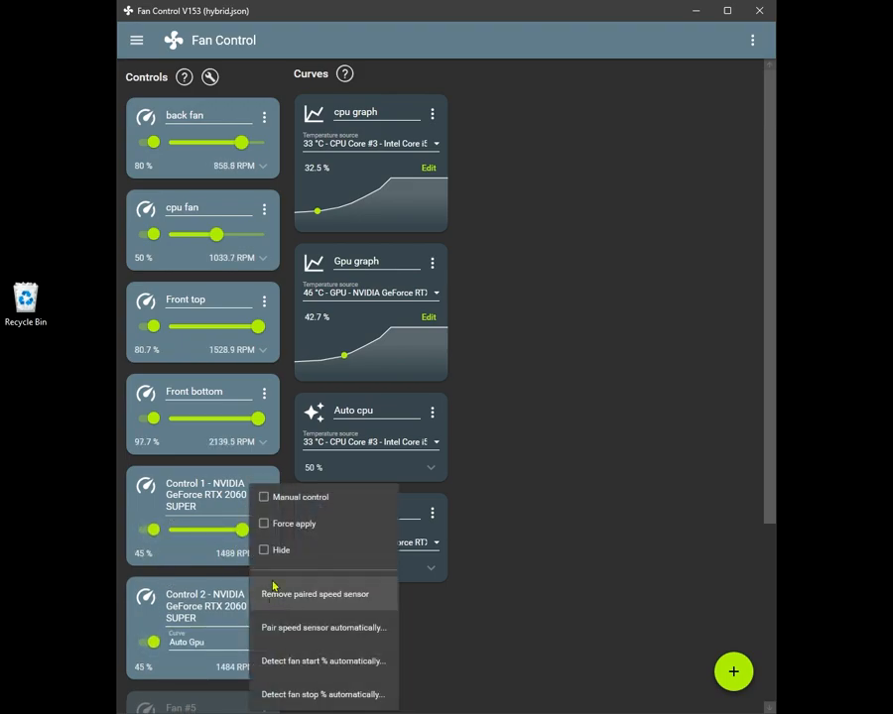
left_click(265, 498)
Set the manual speed of both NVIDIA controls and the Front bottom, Front top, cpu and back fans to 100 %
left_click(257, 641)
left_click_drag(253, 533, 266, 531)
left_click(260, 421)
left_click(261, 326)
left_click_drag(218, 235, 263, 237)
left_click(258, 141)
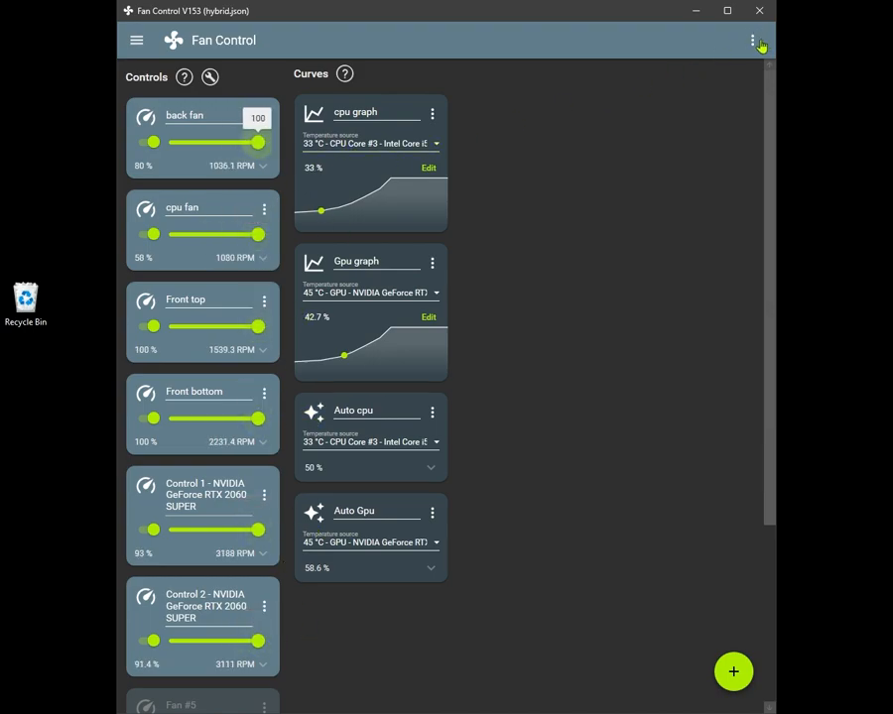
Save the current hybrid configuration, and save it again as a new configuration named maxx all
left_click(756, 43)
left_click(699, 77)
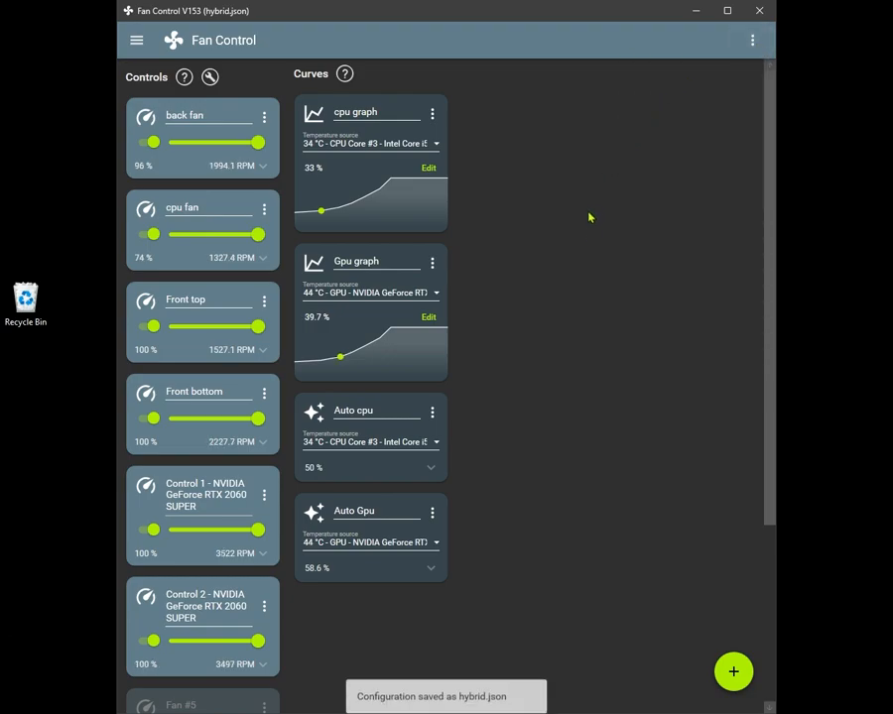
left_click(751, 42)
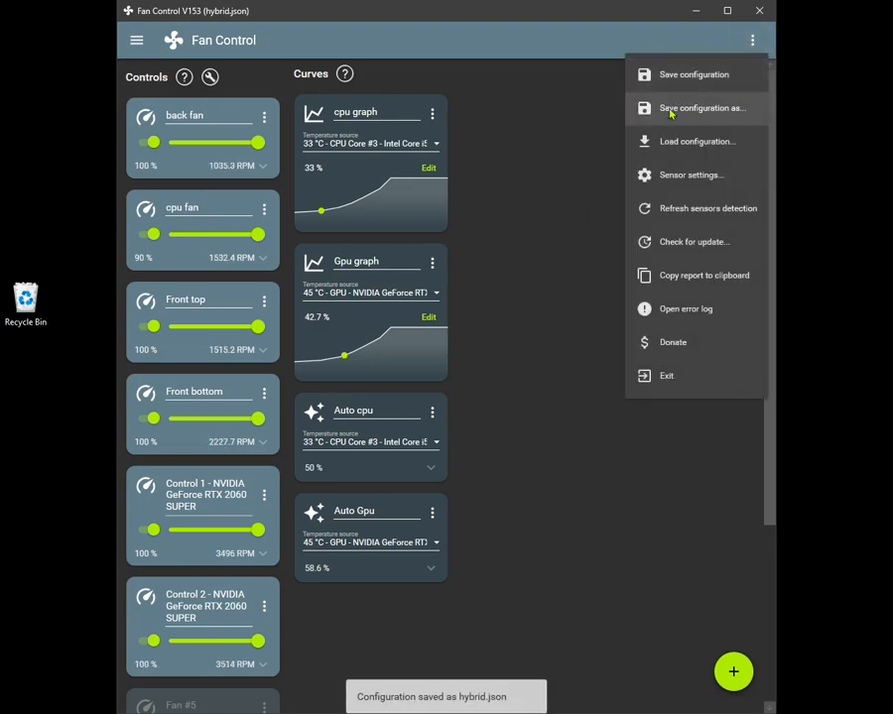
left_click(729, 109)
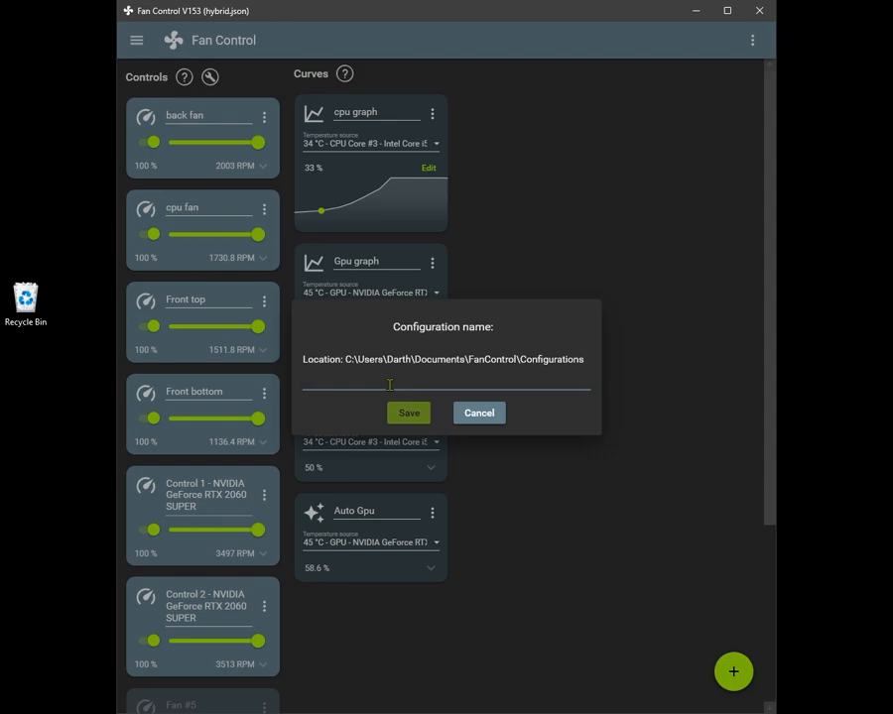
type("maxx all")
left_click(412, 415)
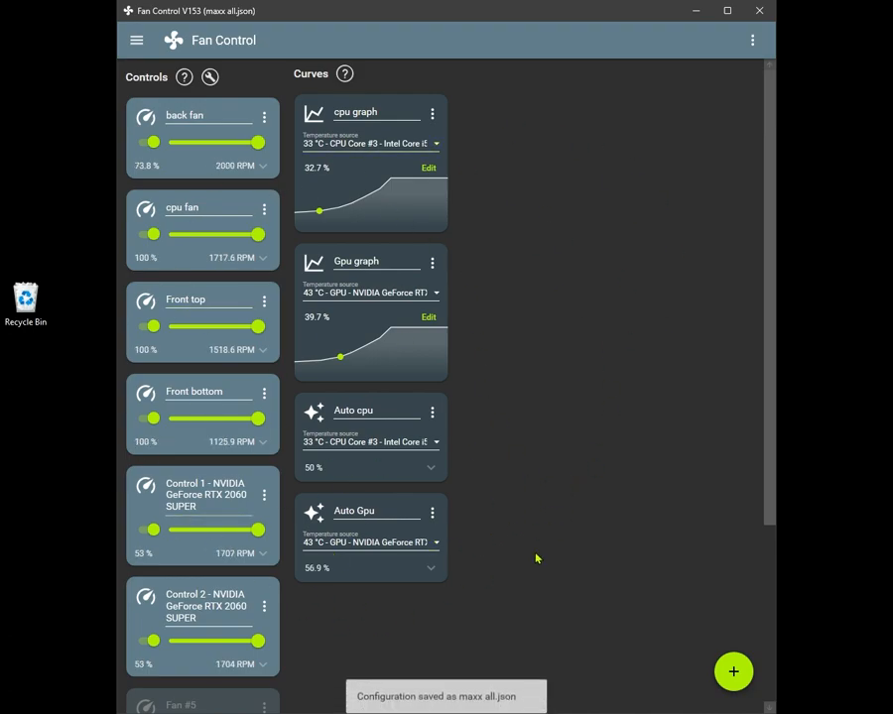
Close the Fan Control window to the system tray and load the Fixxed curves.json configuration from its tray icon
left_click(760, 11)
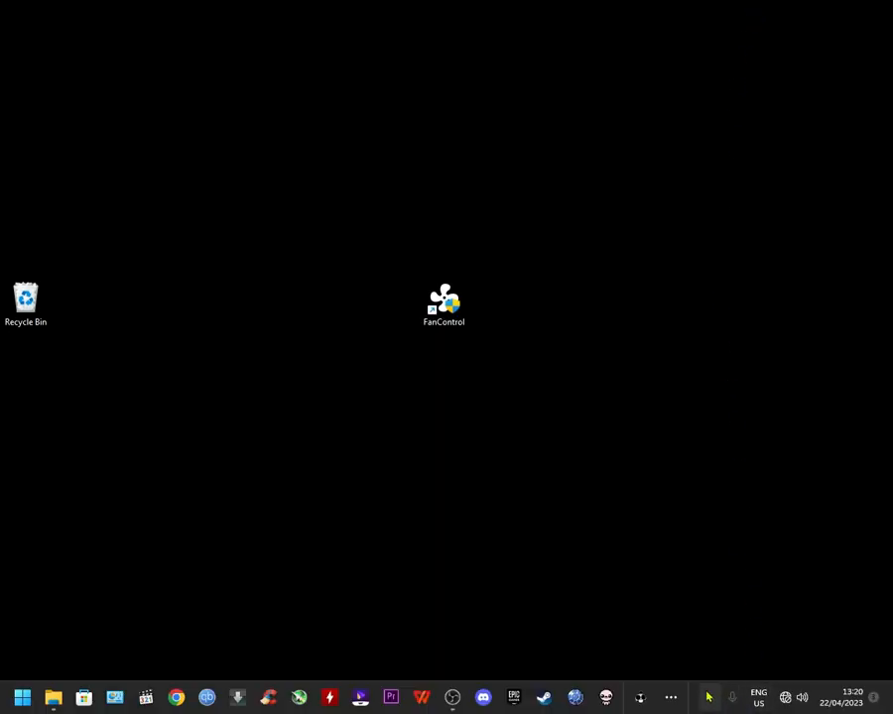
left_click(708, 697)
right_click(724, 655)
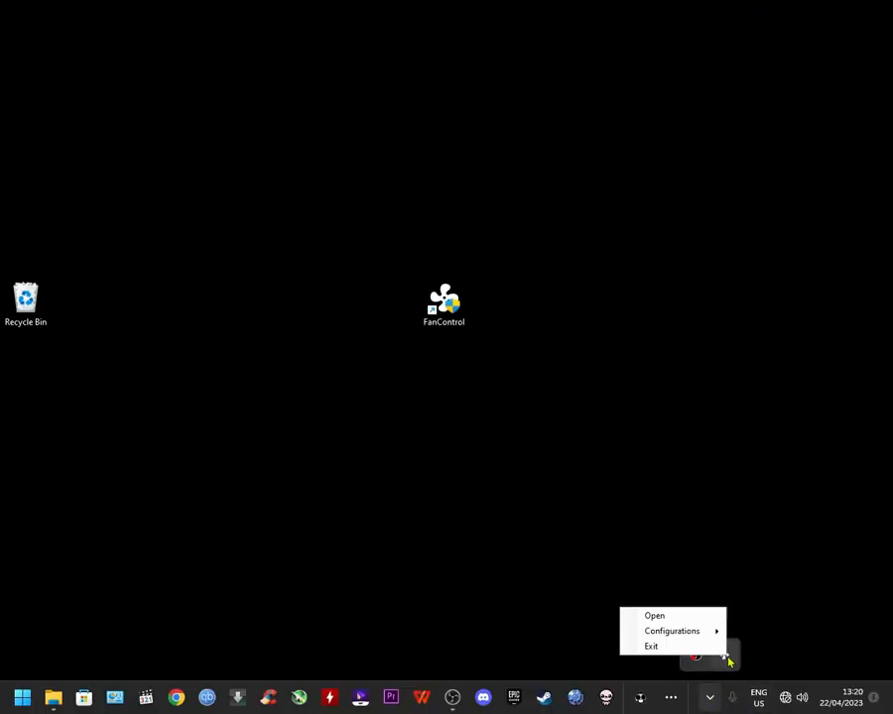
mouse_move(696, 637)
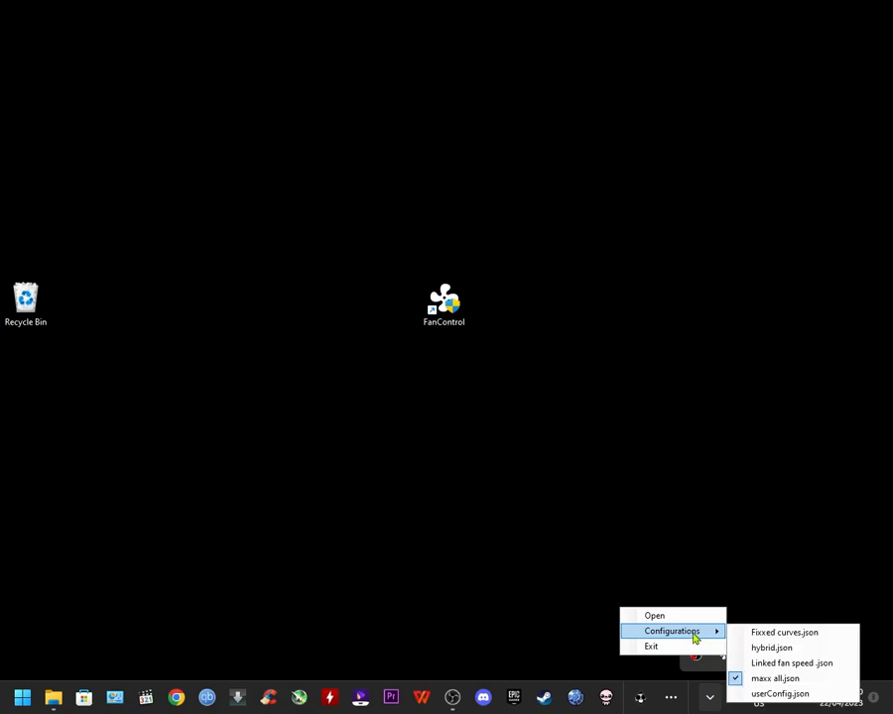
left_click(780, 635)
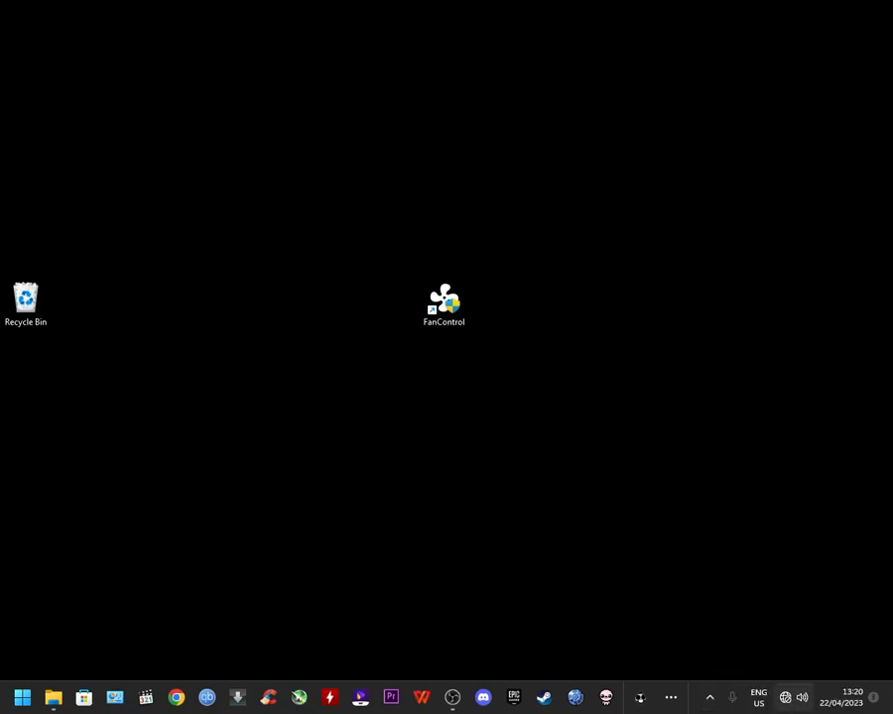
Switch to the hybrid.json configuration from the Fan Control tray icon
left_click(709, 702)
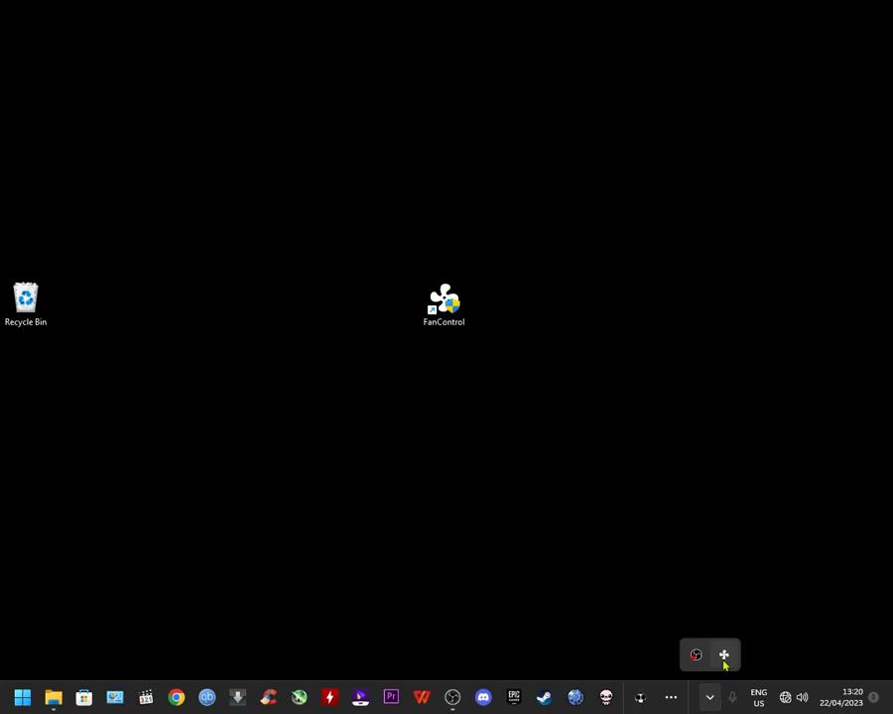
right_click(724, 664)
mouse_move(699, 644)
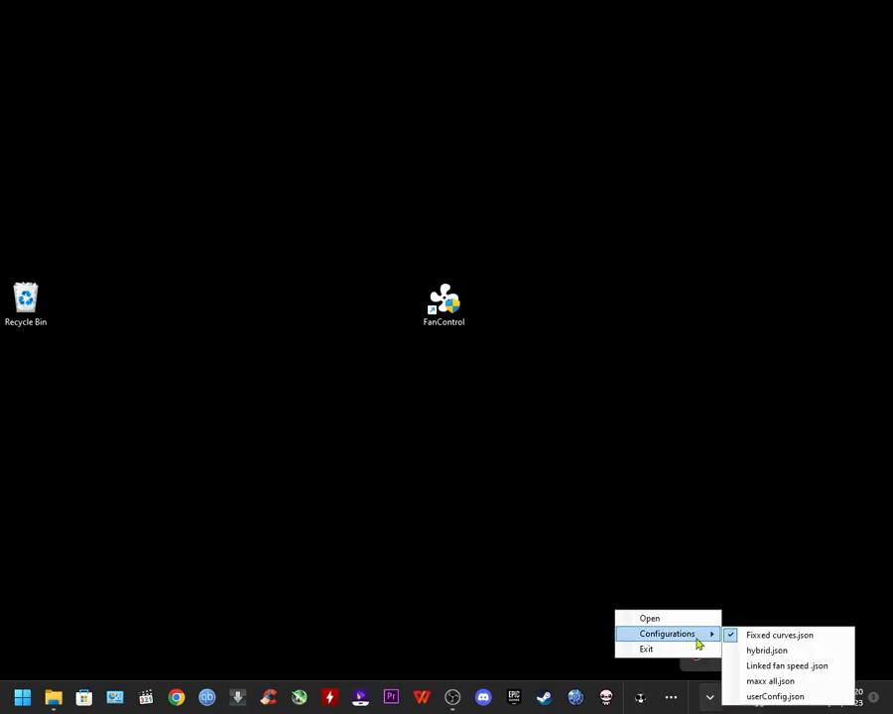
left_click(775, 655)
Reopen the Fan Control window and load the Fixxed curves.json configuration
left_click(717, 686)
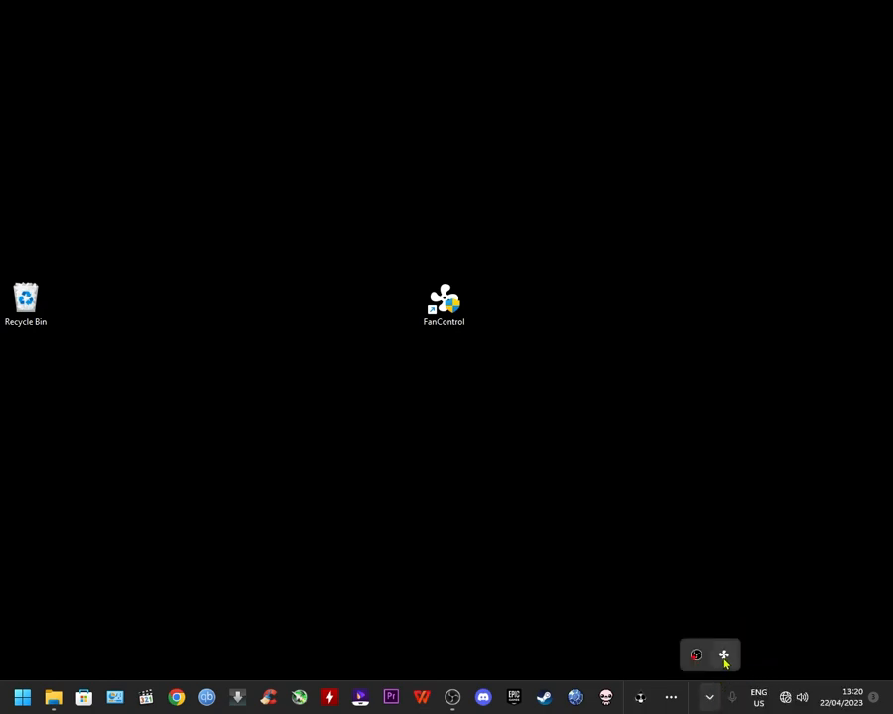
double_click(458, 321)
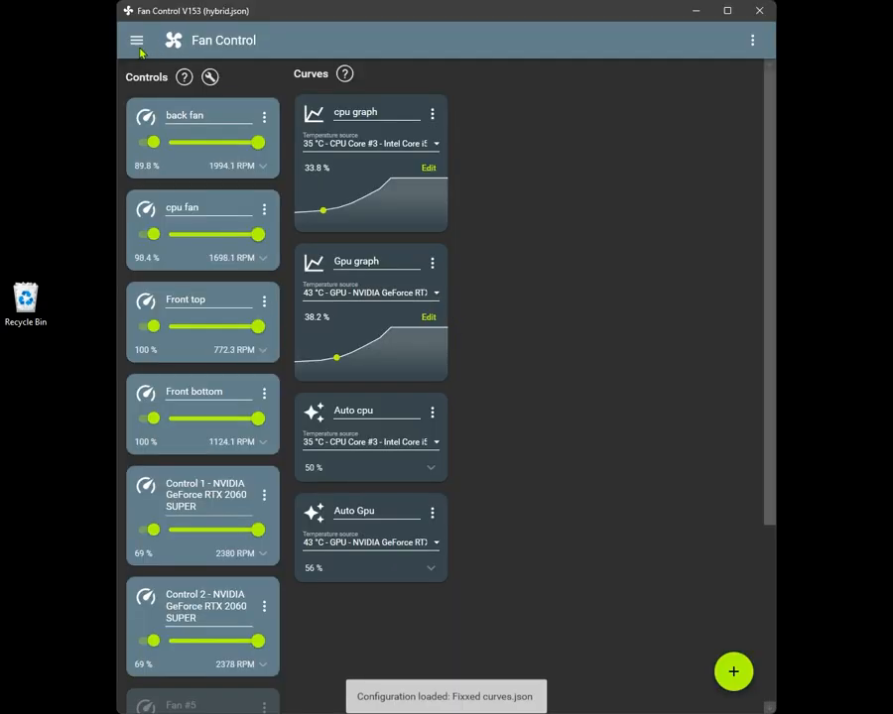
left_click(137, 45)
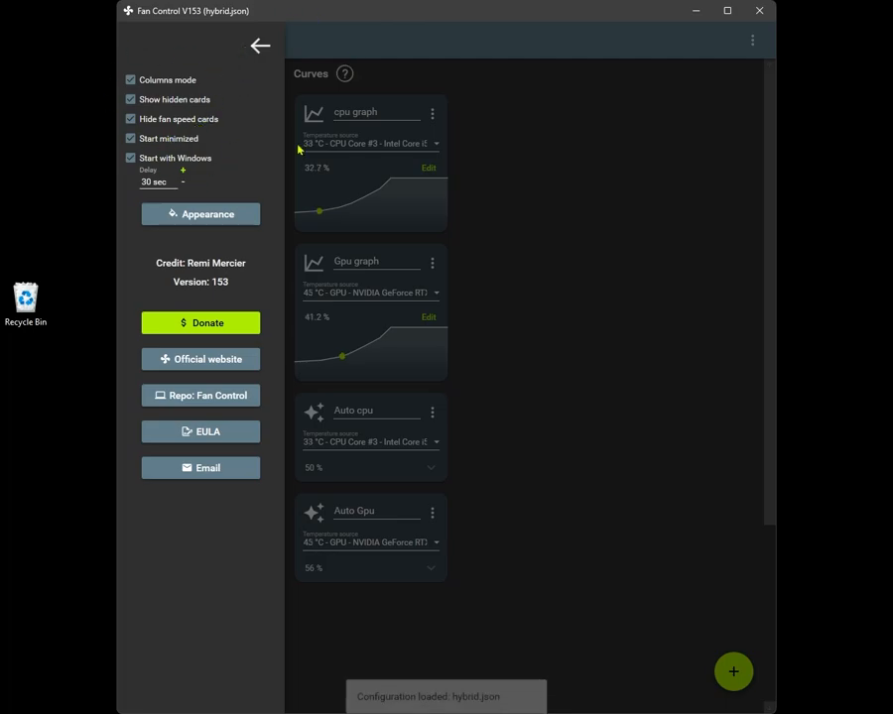
left_click(581, 195)
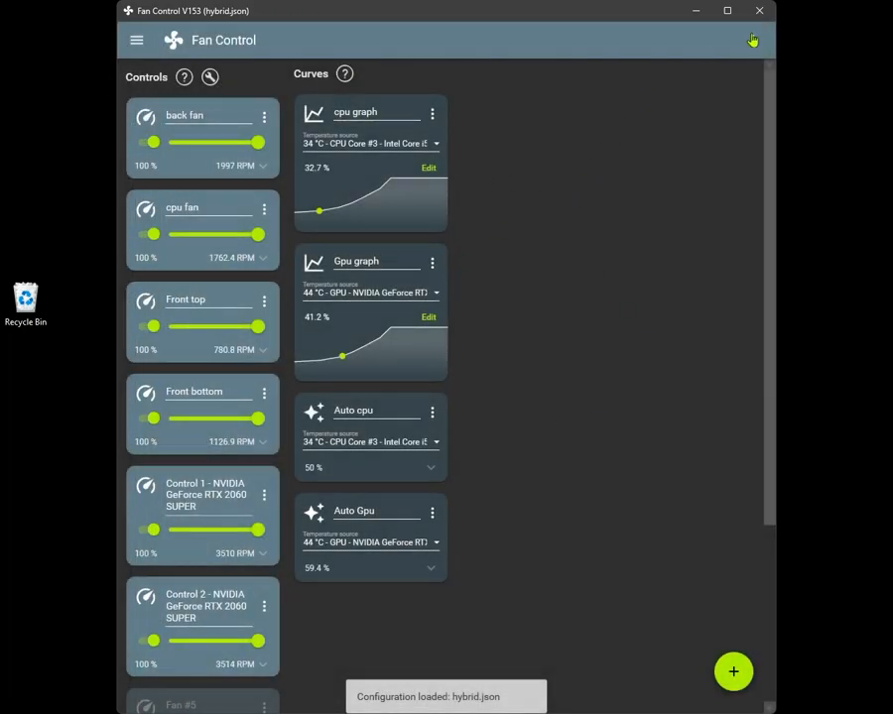
left_click(753, 40)
left_click(671, 140)
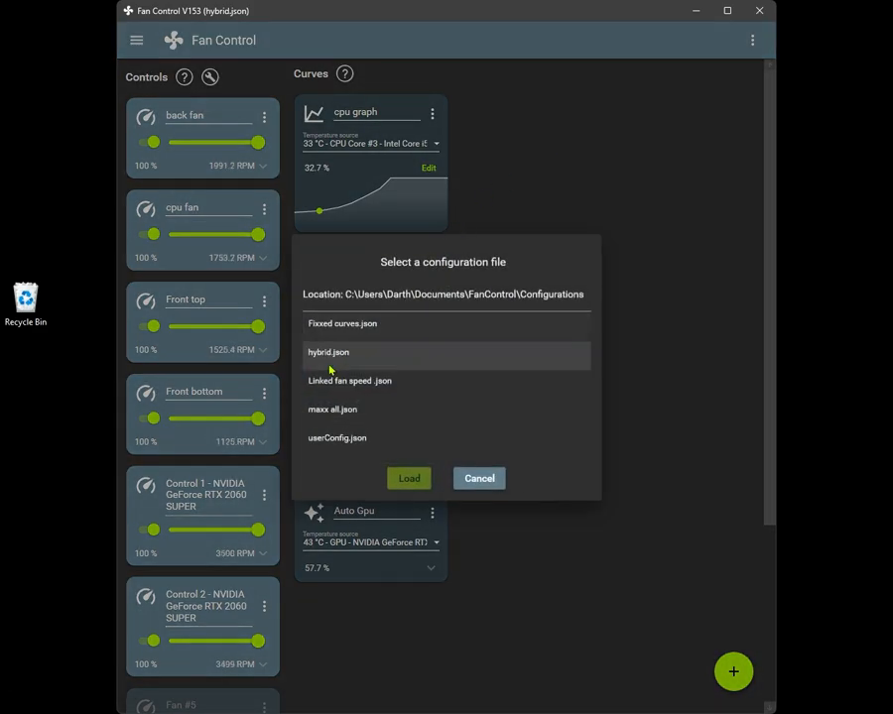
left_click(347, 324)
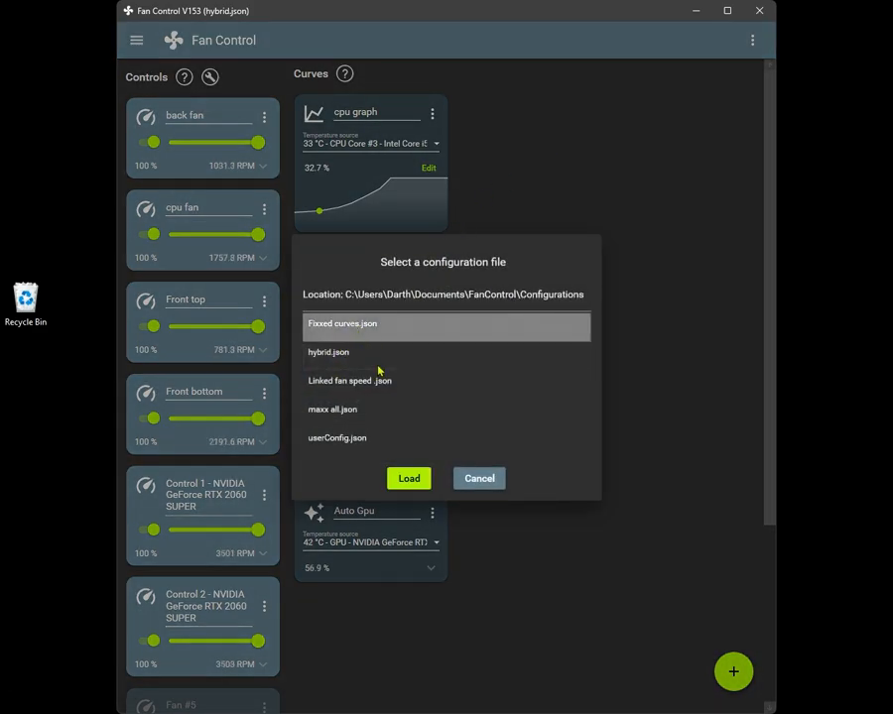
left_click(408, 478)
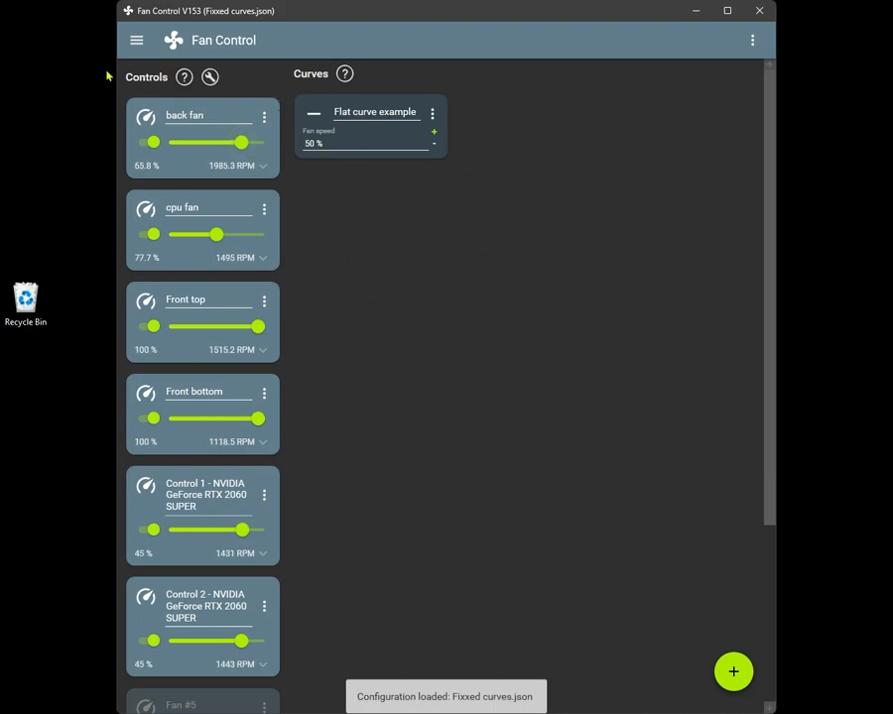
Look over the general settings and turn off Control 1 and Control 2 - NVIDIA GeForce RTX 2060 SUPER
left_click(136, 44)
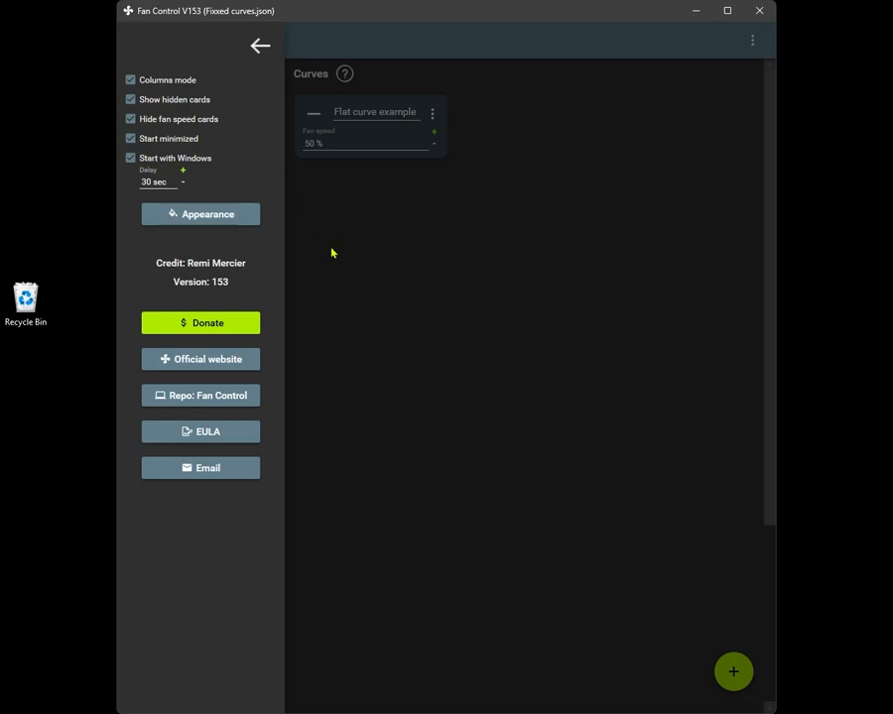
left_click(365, 356)
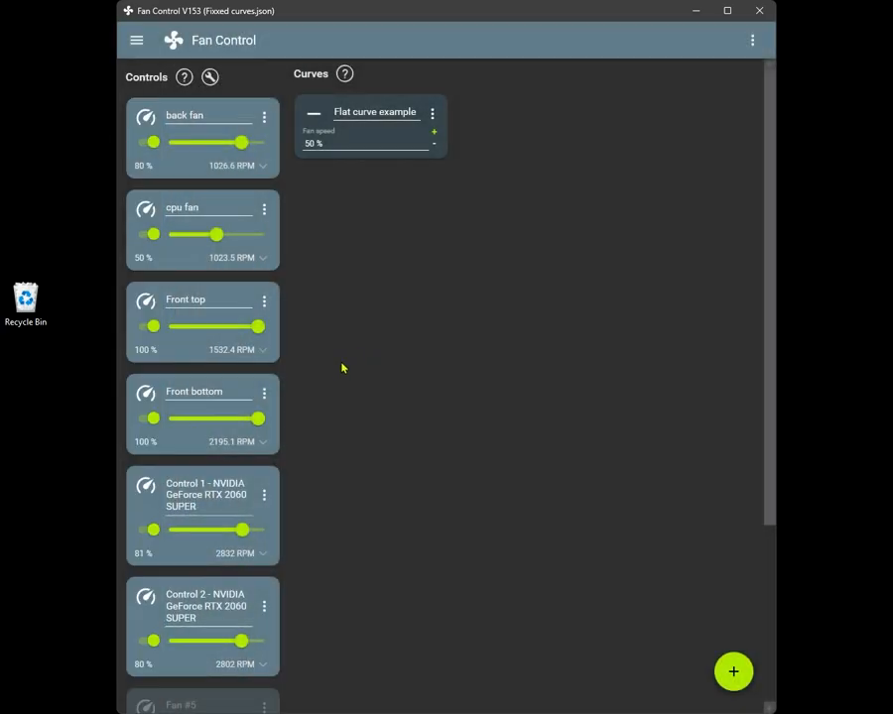
left_click(153, 529)
left_click(153, 640)
View the Appearance theme and colour options and return to the main view
left_click(137, 45)
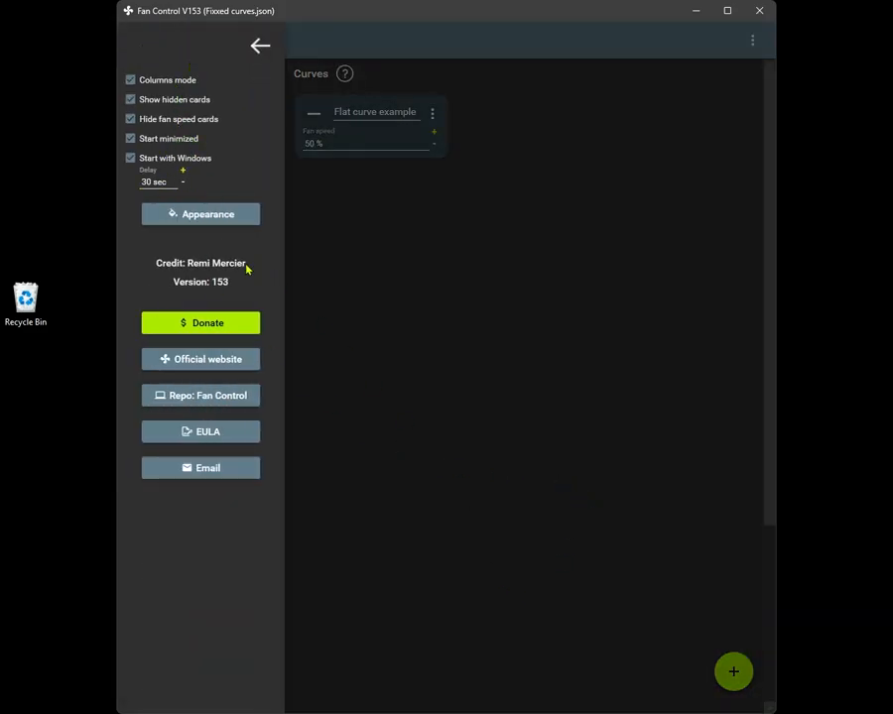
left_click(209, 223)
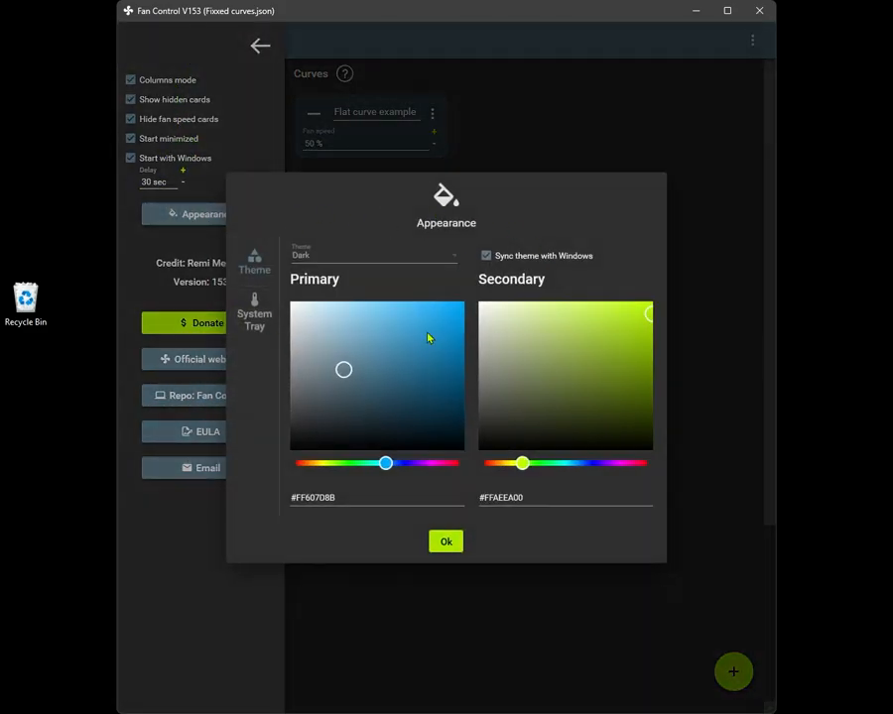
left_click(454, 541)
left_click(259, 46)
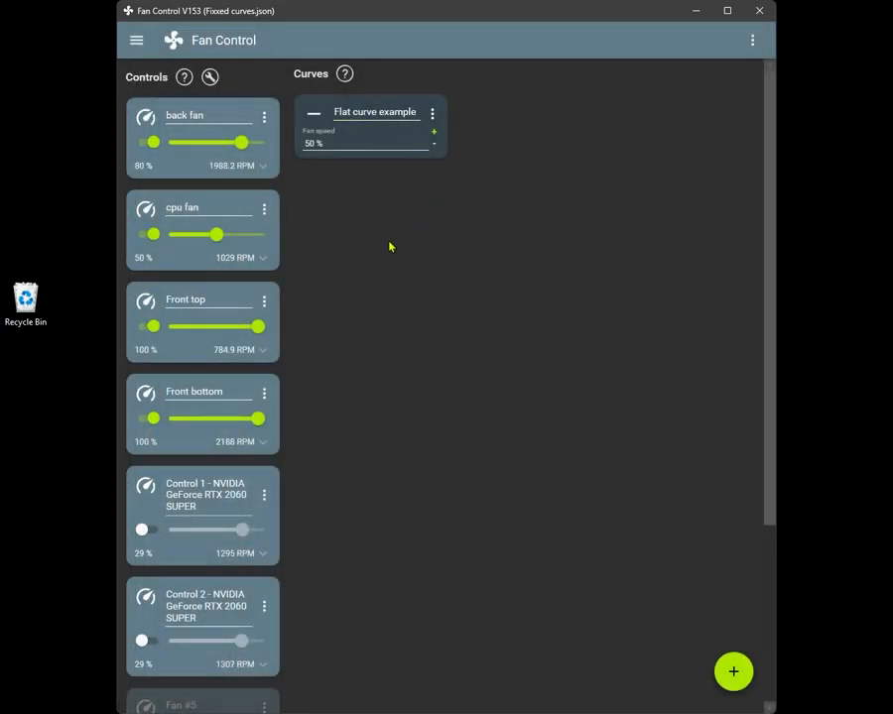
Add a Mix fan curve and look through its function and fan curve choices
left_click(733, 671)
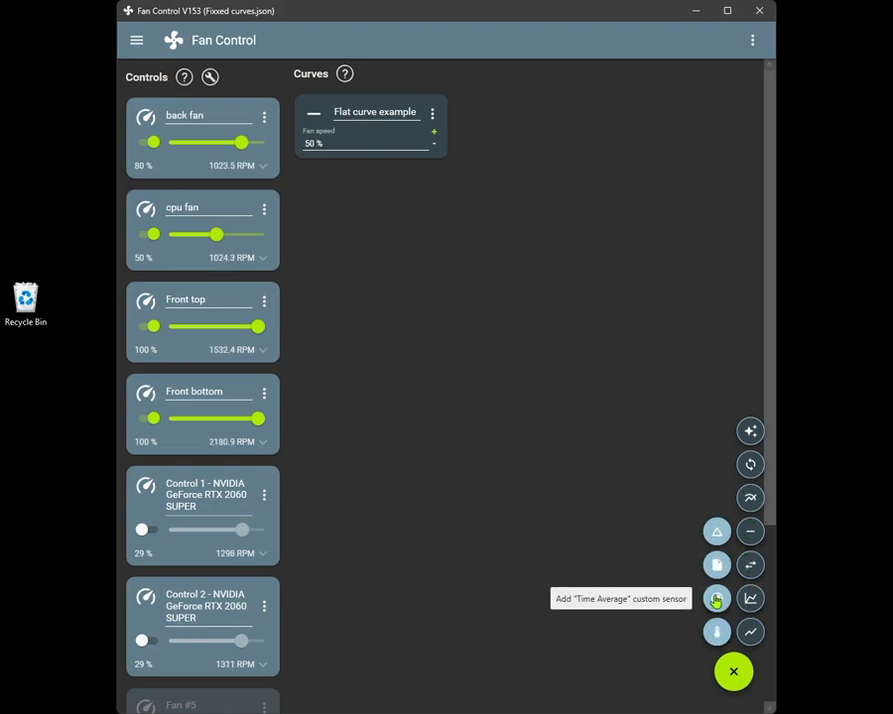
left_click(751, 499)
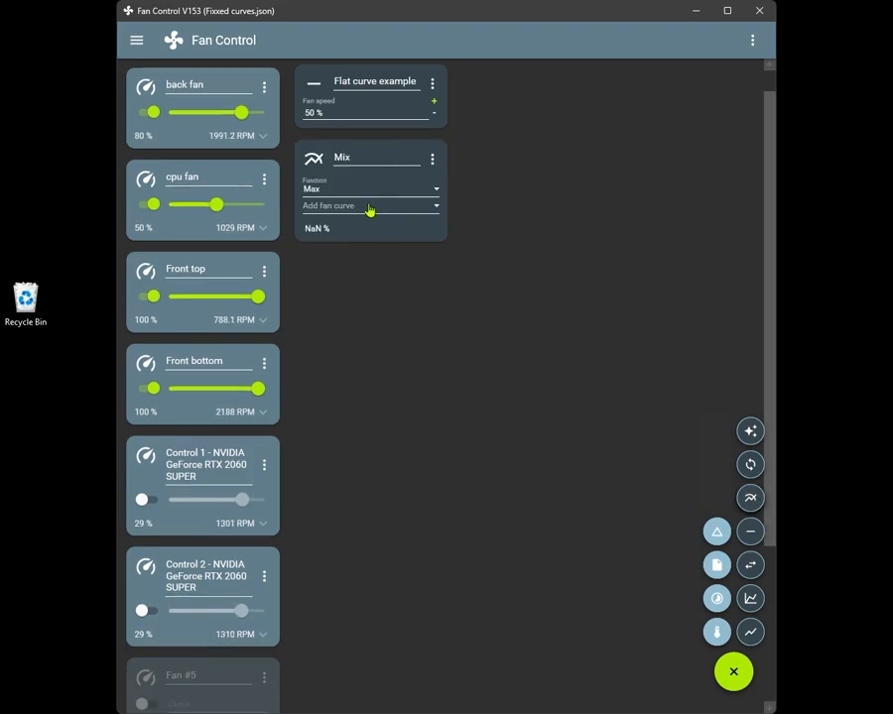
left_click(430, 190)
left_click(432, 194)
left_click(430, 205)
left_click(412, 212)
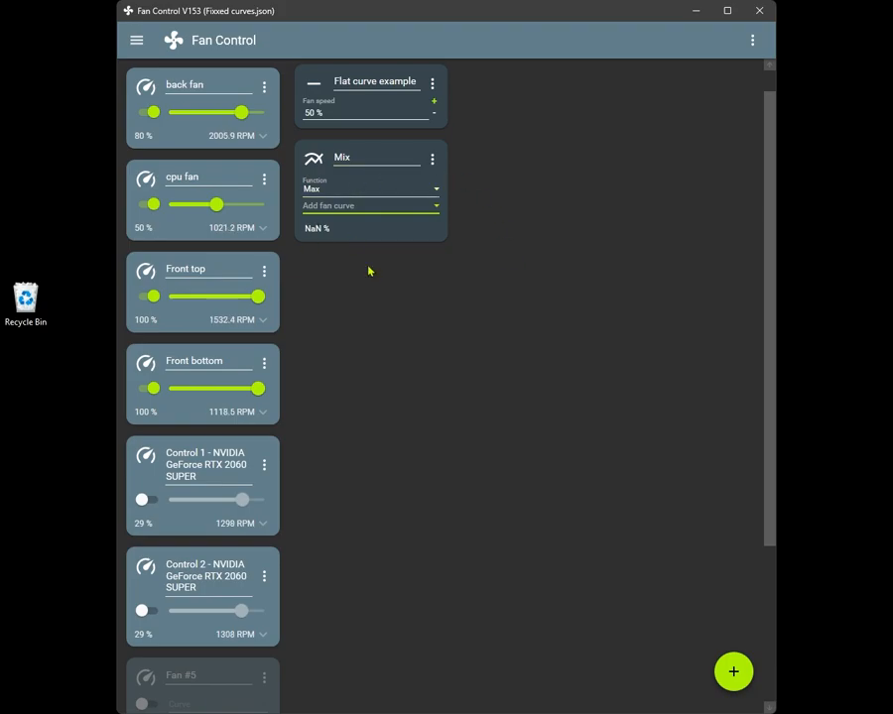
scroll(260, 466, "down", 1)
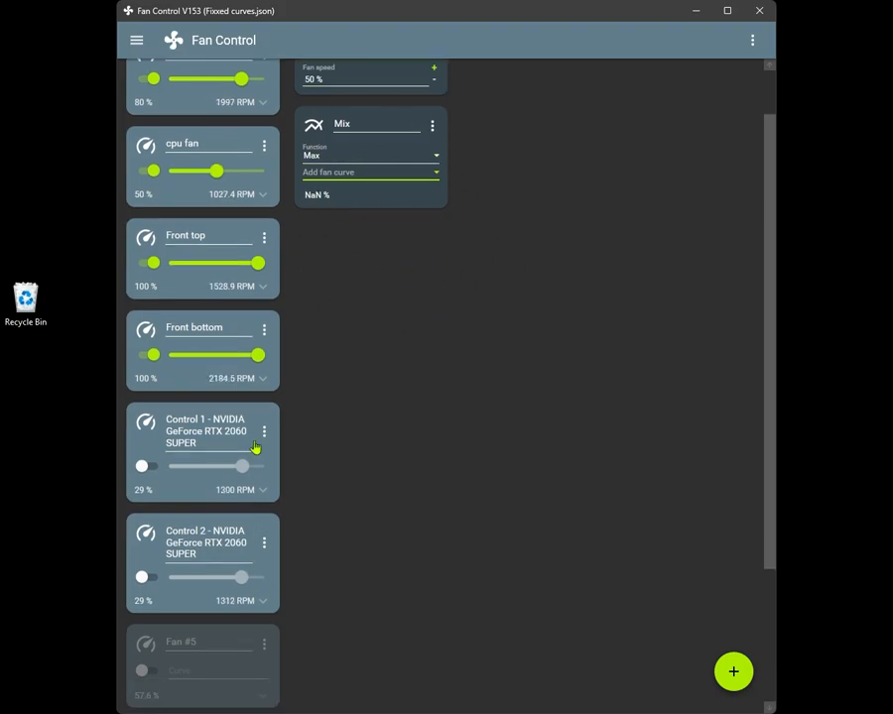
scroll(198, 159, "up", 2)
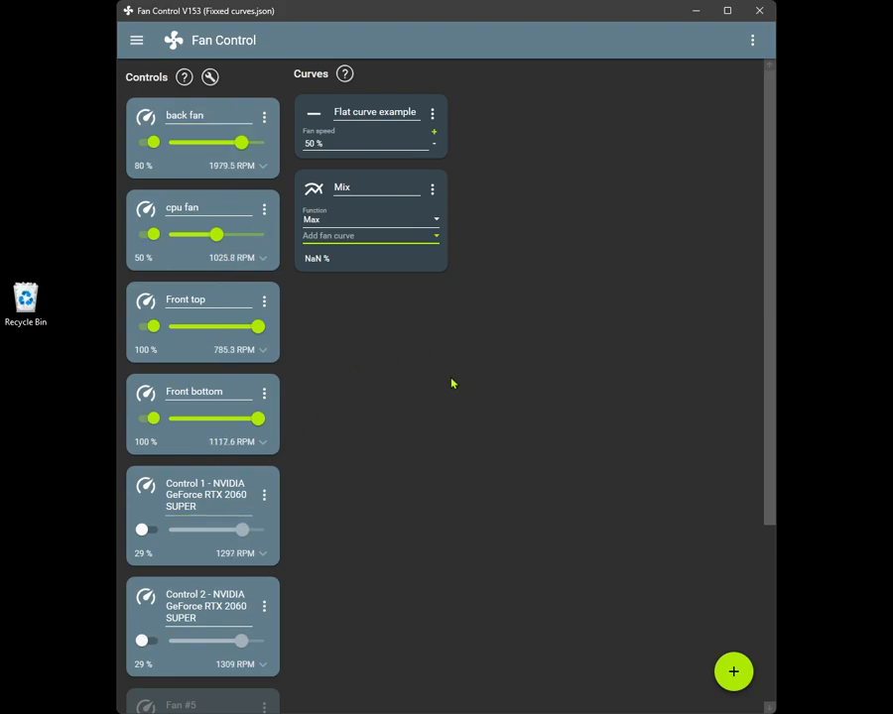
scroll(560, 407, "down", 3)
scroll(560, 408, "up", 3)
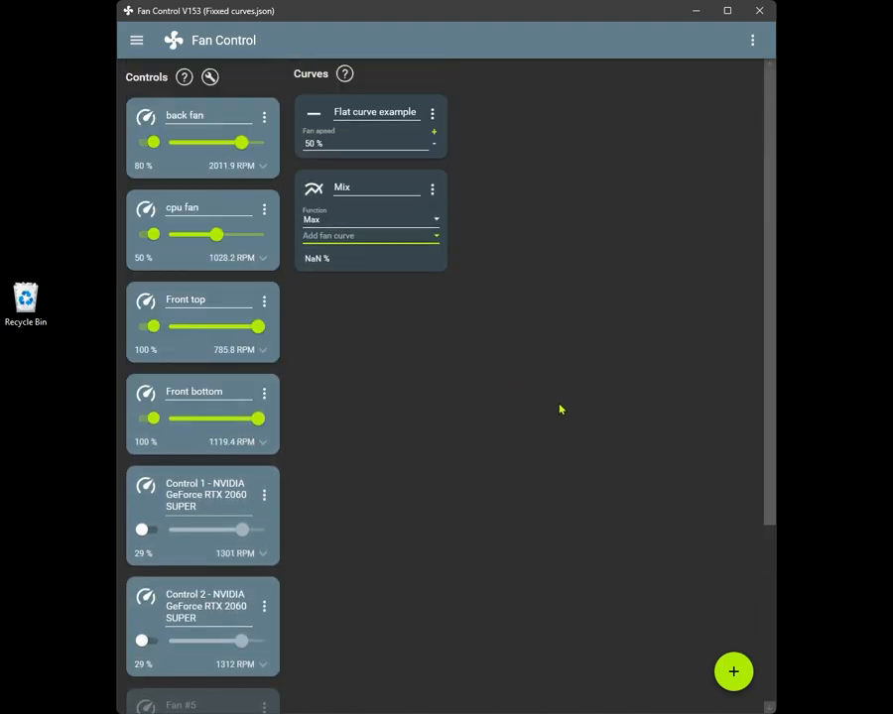